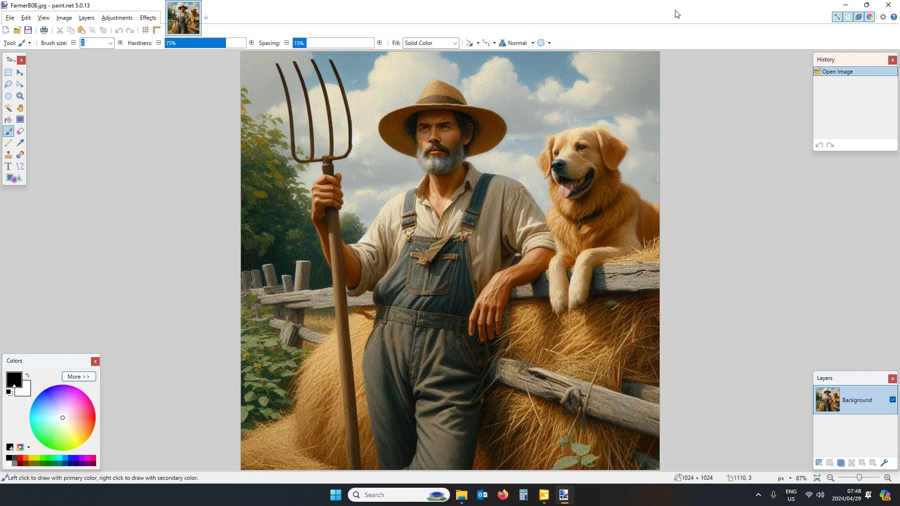
Close the FarmerBOB.jpg image and switch to GIANTS Editor to view the TestMap terrain from above.
left_click(888, 5)
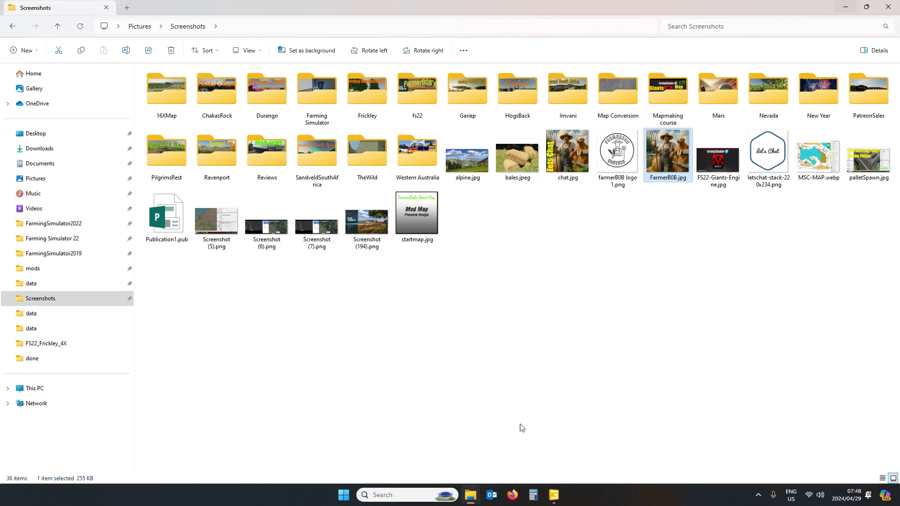
left_click(554, 495)
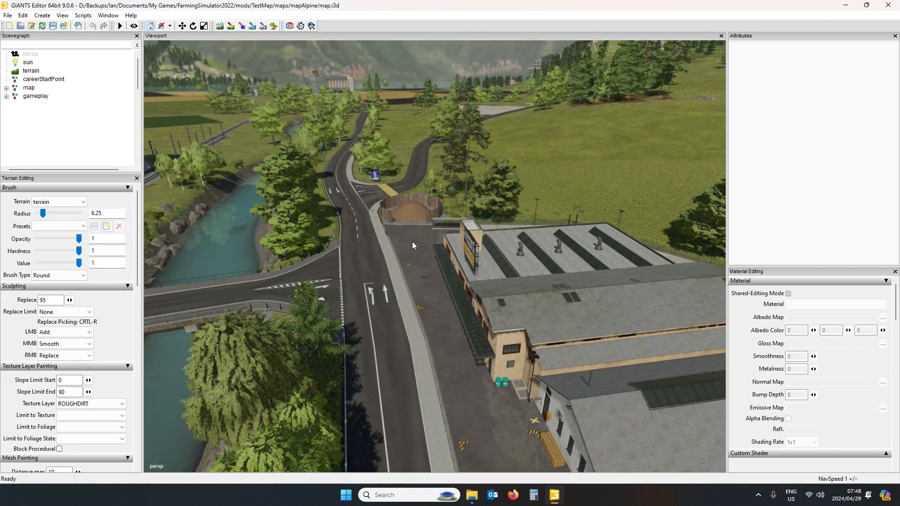
right_click_drag(412, 241, 398, 375)
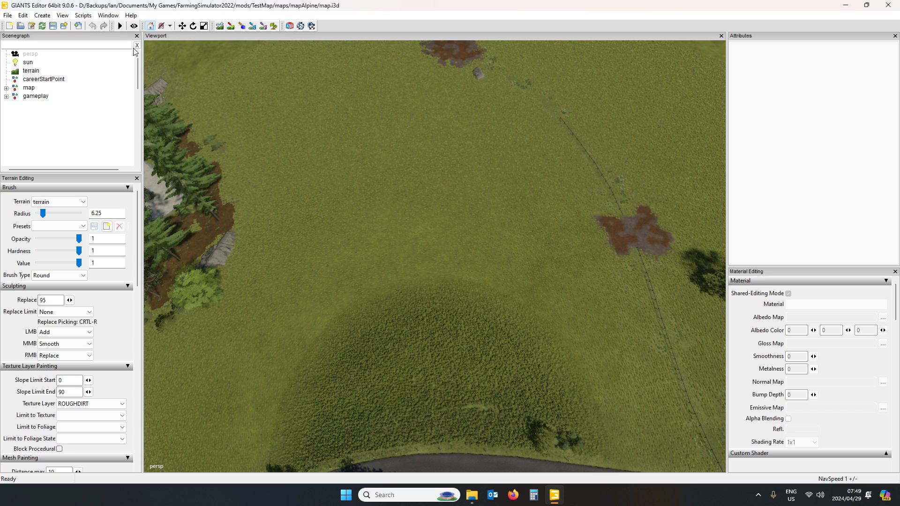
Select the fields group under gameplay and show the User Attributes window.
left_click(6, 96)
left_click(38, 105)
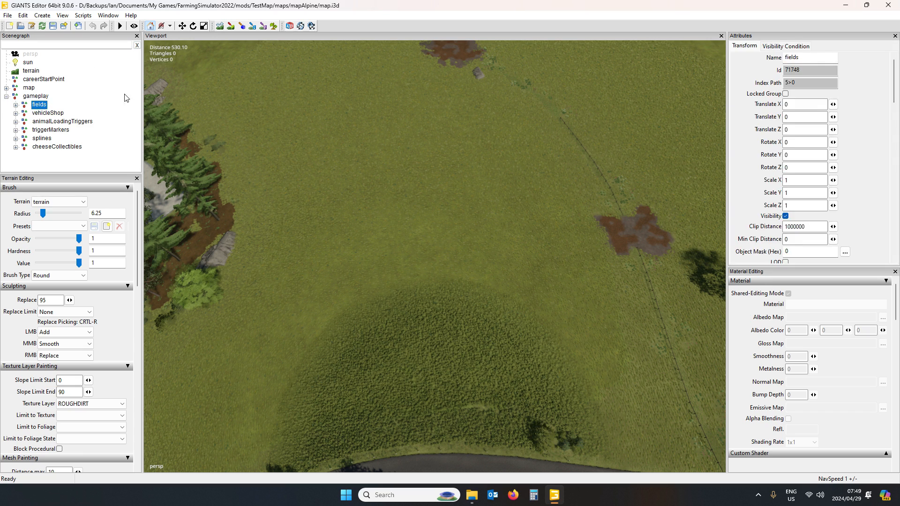
left_click(83, 15)
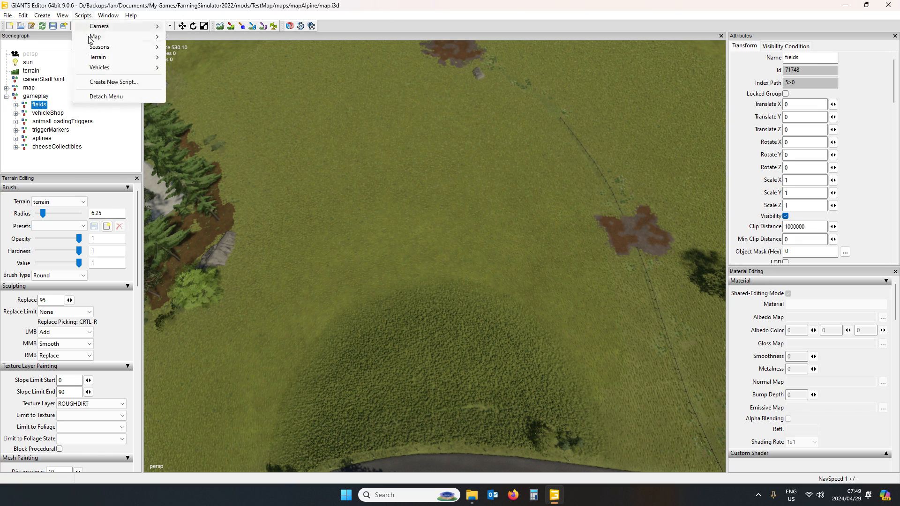
mouse_move(108, 16)
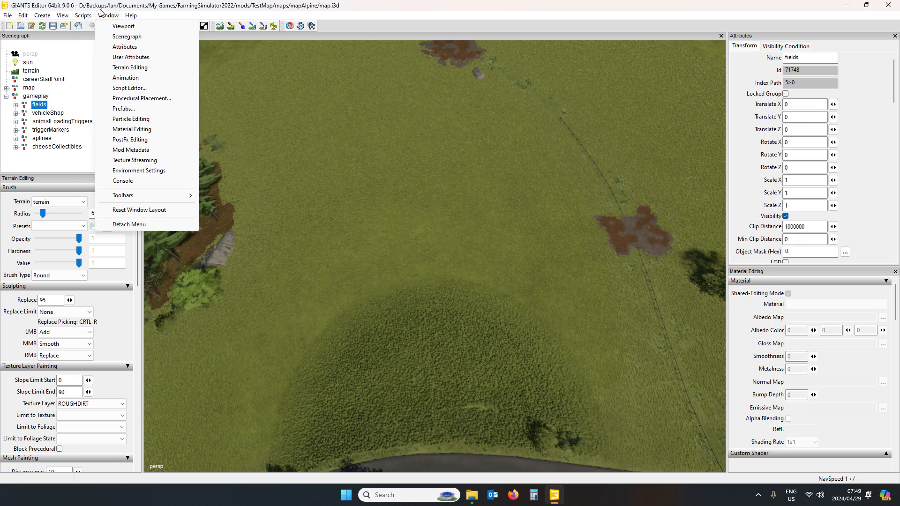
left_click(131, 57)
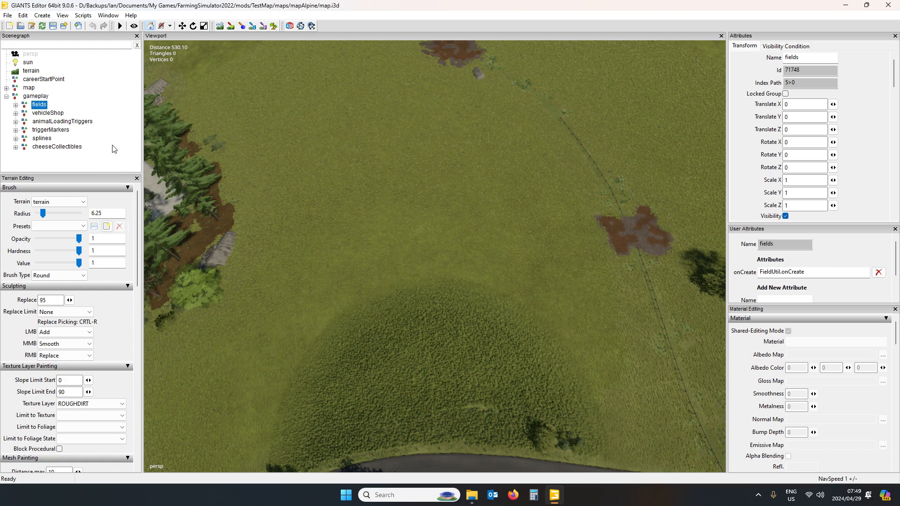
Expand the fields group and examine all user attributes of field01, enlarging their display area.
left_click(15, 105)
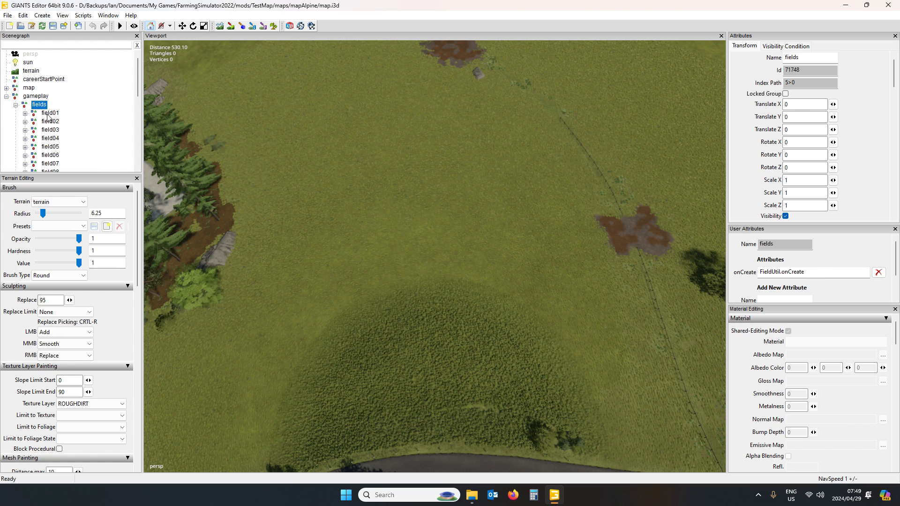
left_click(50, 113)
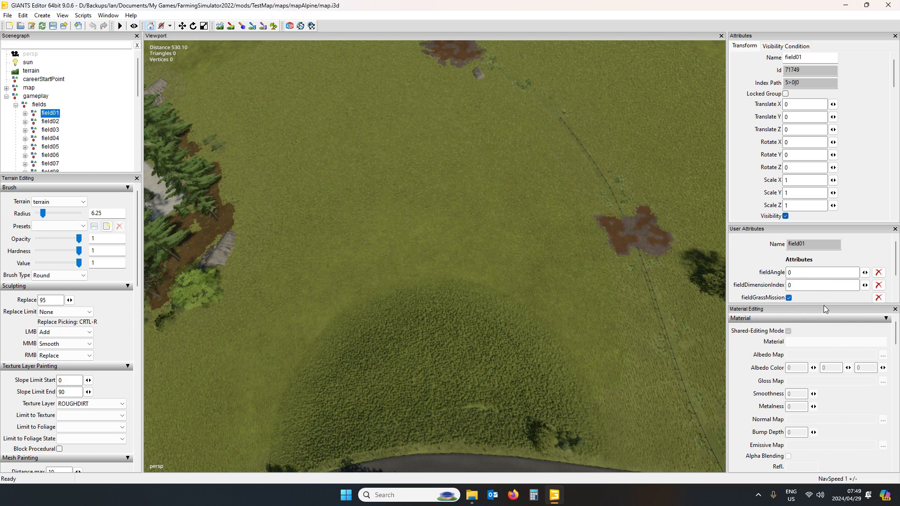
left_click_drag(823, 302, 825, 344)
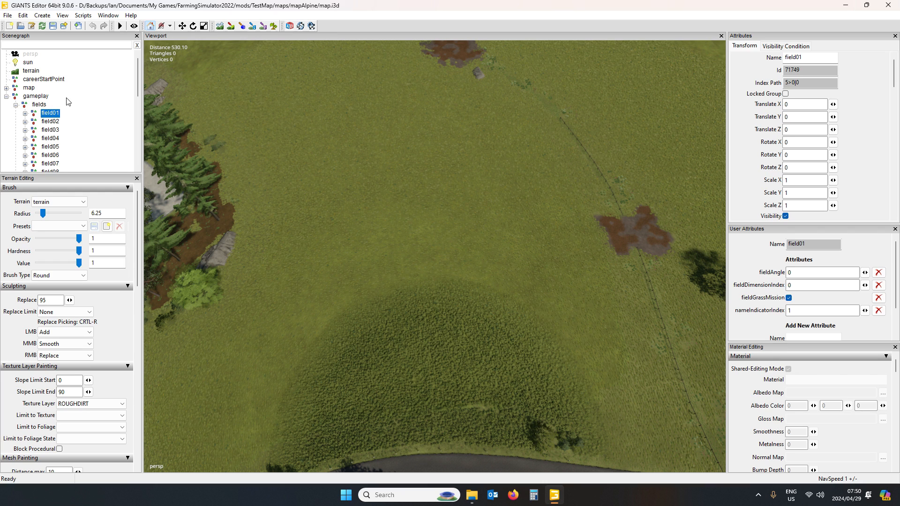
Delete the whole fields group from the TestMap's gameplay group.
left_click(40, 104)
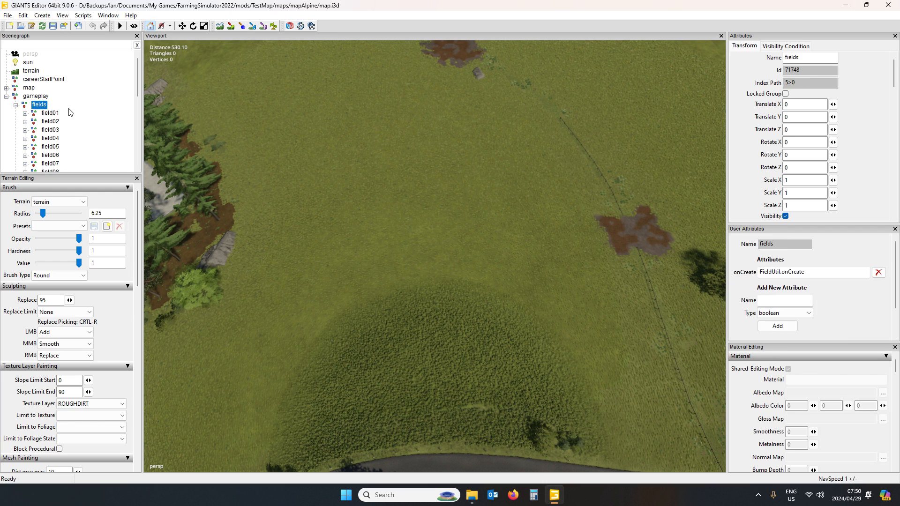
key("Delete")
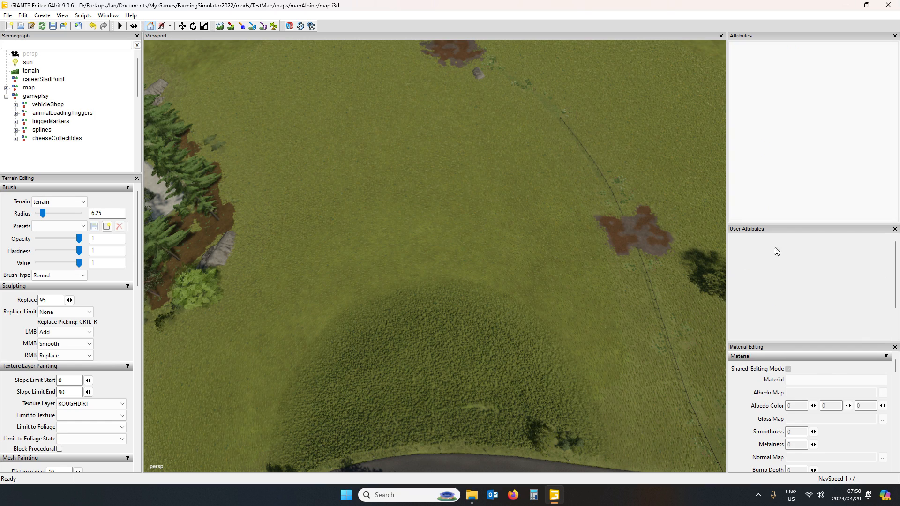
left_click_drag(439, 202, 431, 170, "alt")
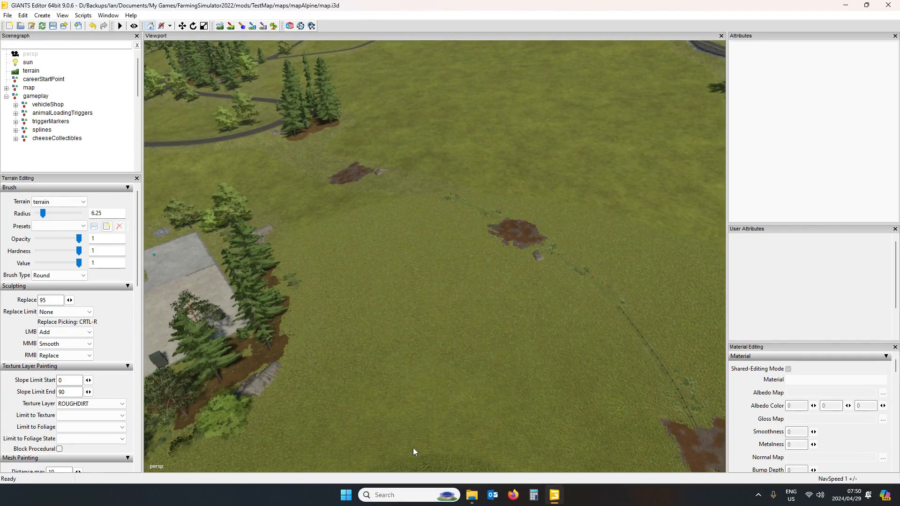
Open map.i3d from Farming Simulator 22's data/maps/mapAlpine folder in File Explorer, using GIANTS Editor version 9.0.6.
left_click(470, 492)
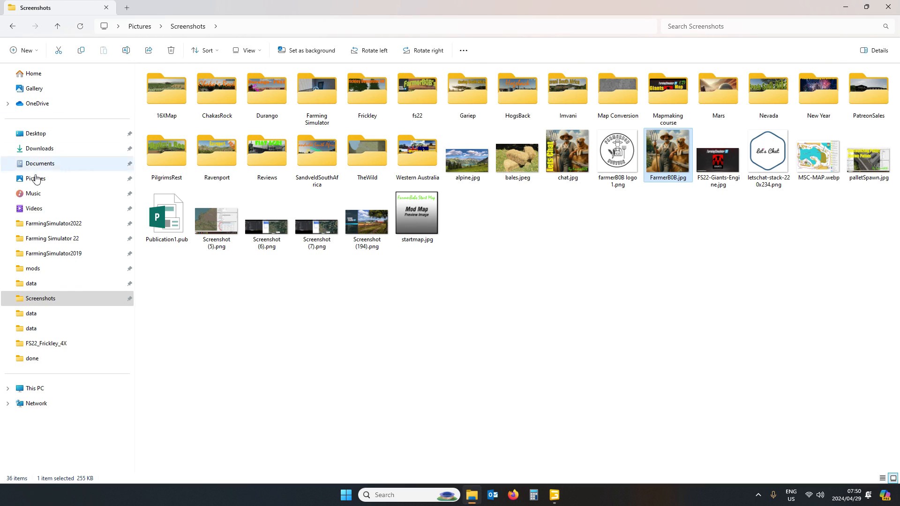
left_click(54, 239)
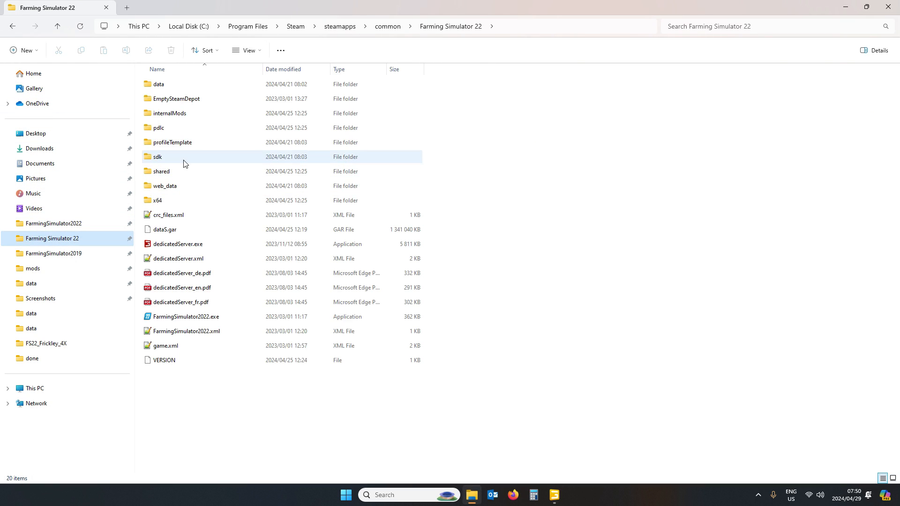
double_click(173, 86)
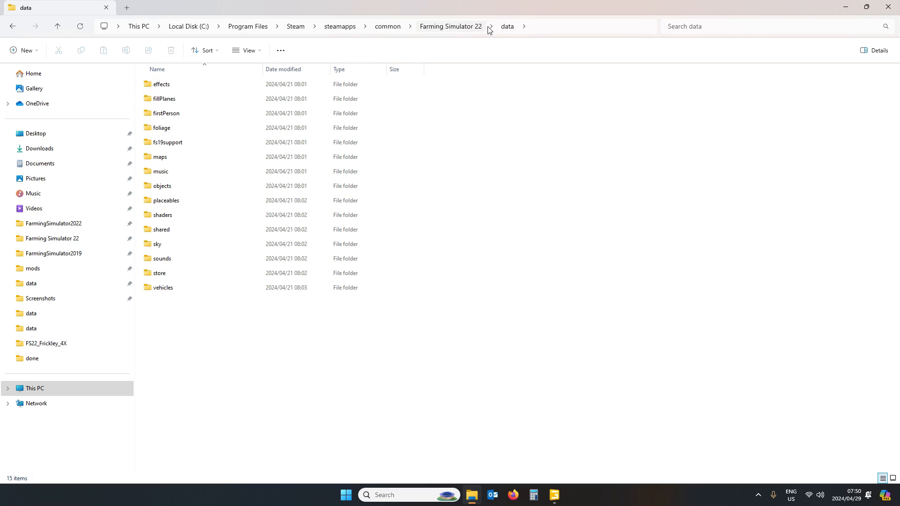
double_click(183, 153)
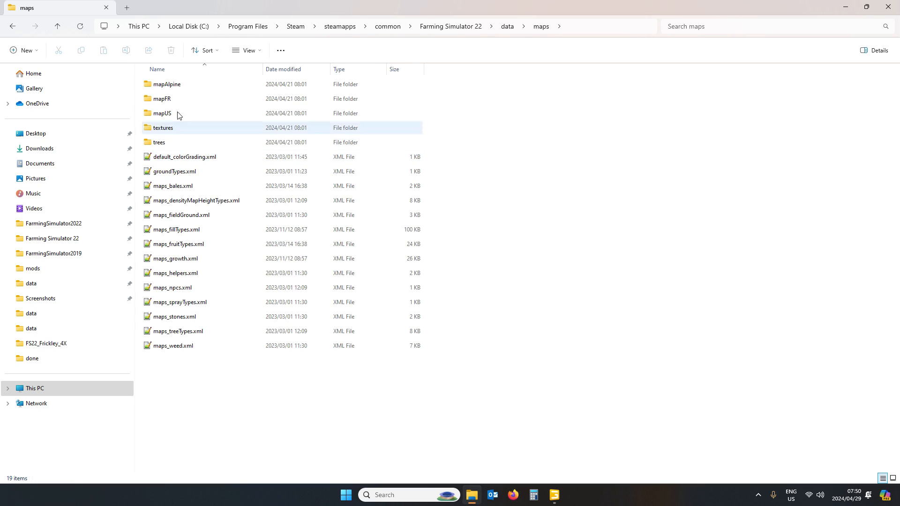
double_click(167, 85)
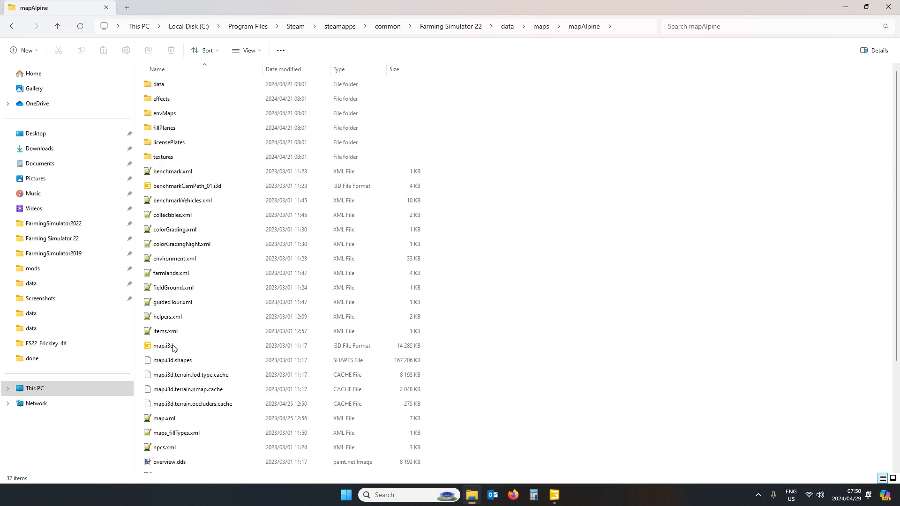
double_click(171, 346)
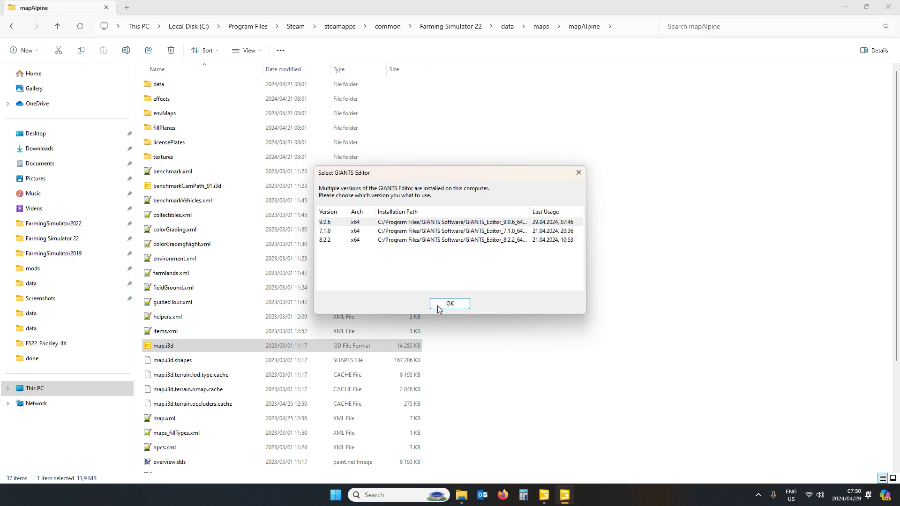
left_click(438, 307)
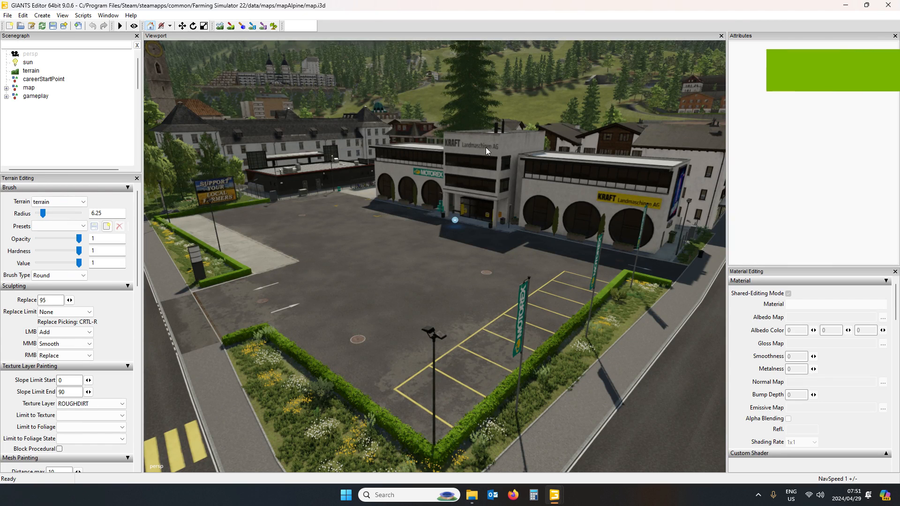
Select the fields group under gameplay in the original Alpine map and start exporting the selection with files.
left_click(6, 88)
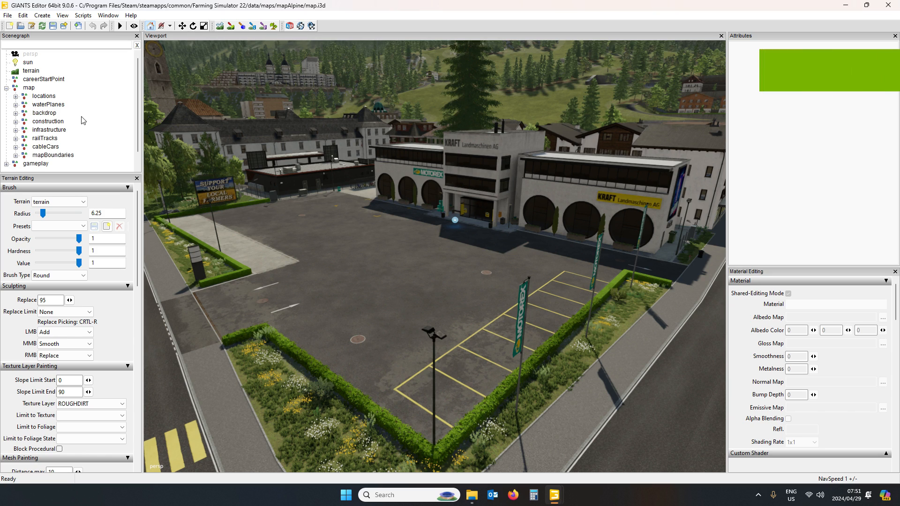
scroll(82, 120, "down", 1)
left_click(6, 146)
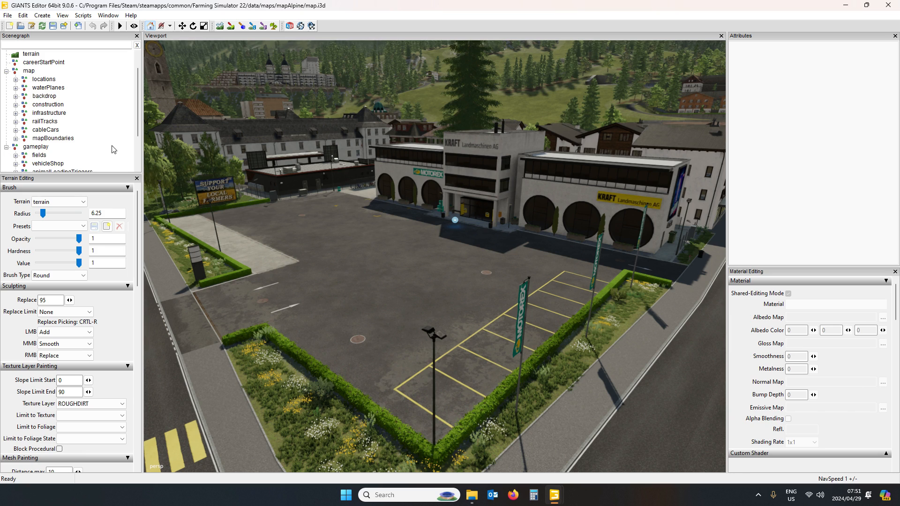
scroll(113, 149, "down", 2)
left_click(39, 122)
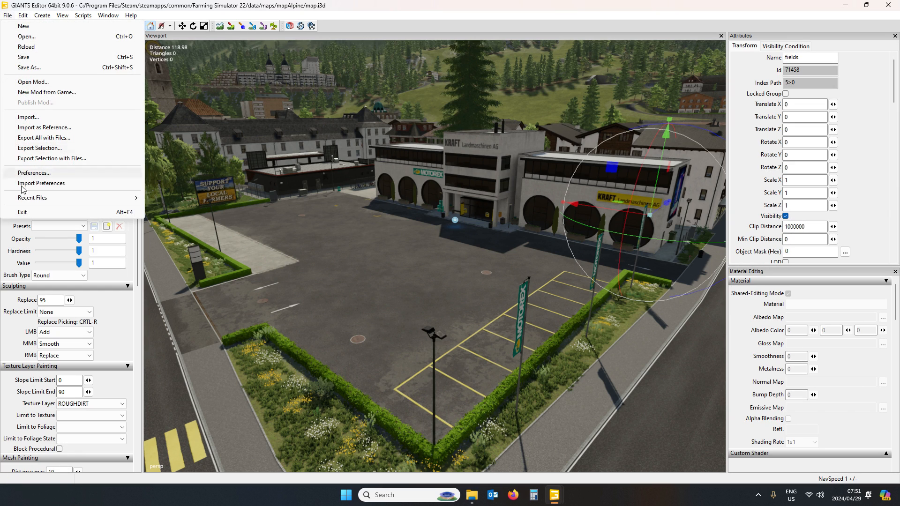
left_click(56, 158)
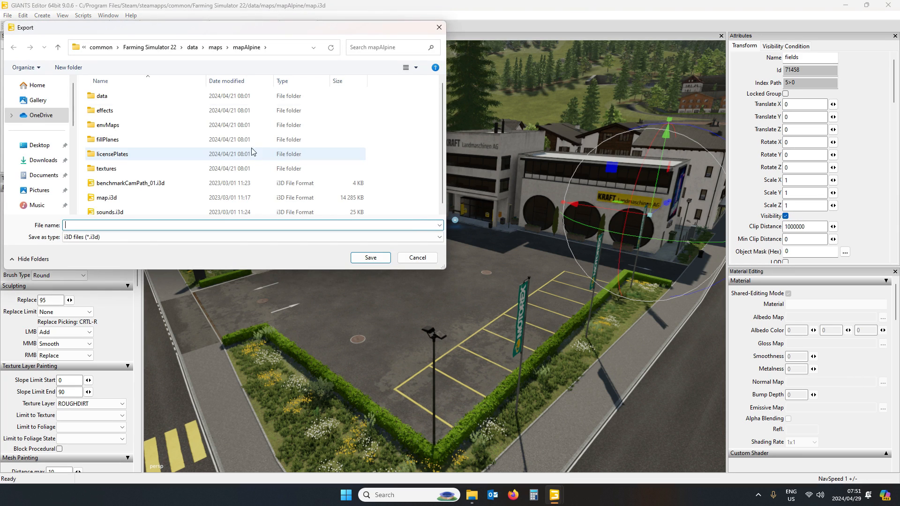
Browse to the mods/TestMap folder as export location and create a folder named temp in it.
scroll(132, 141, "down", 1)
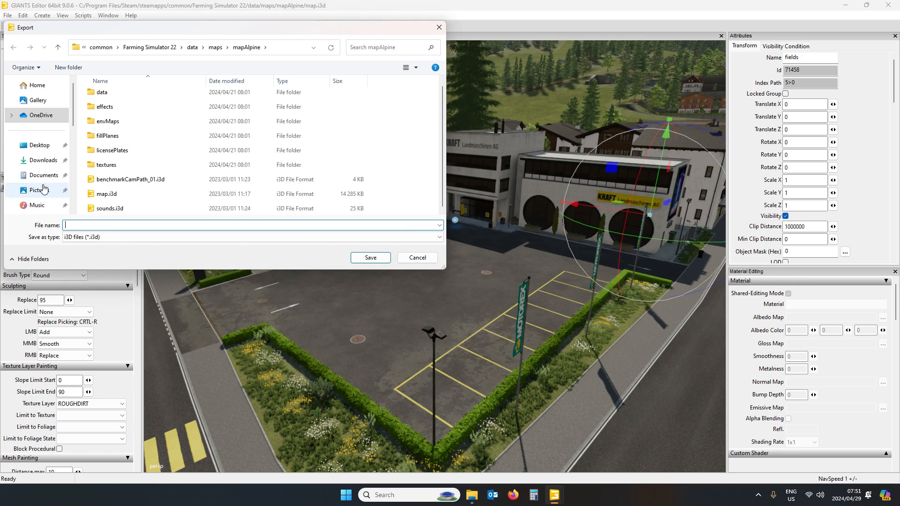
scroll(43, 159, "down", 5)
scroll(40, 101, "up", 3)
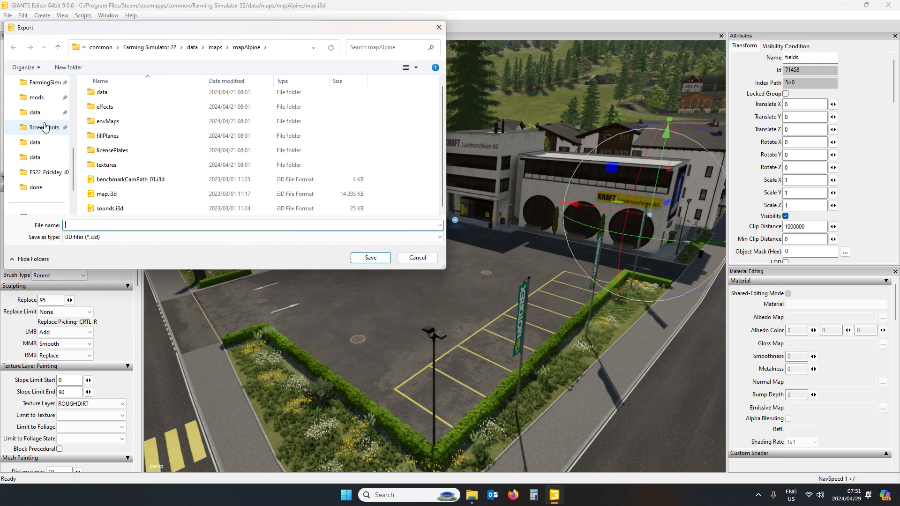
left_click(36, 97)
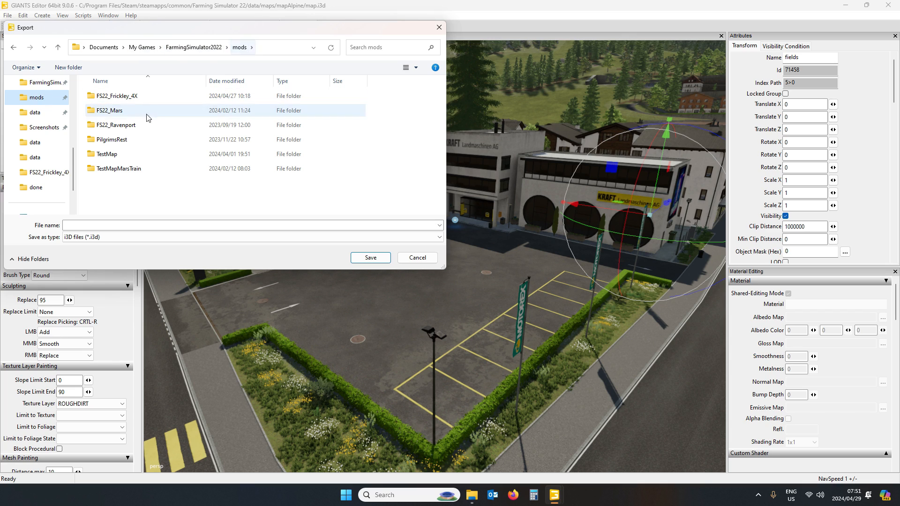
left_click(119, 155)
double_click(119, 155)
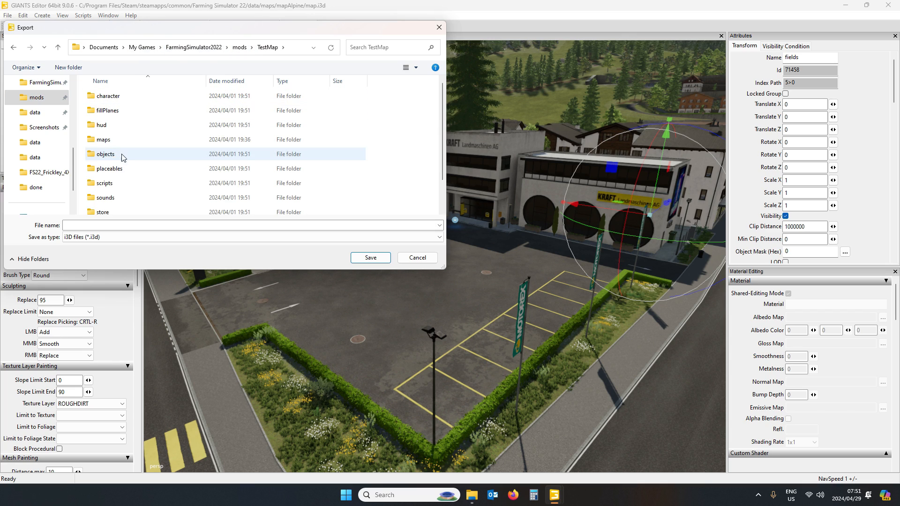
scroll(328, 127, "down", 1)
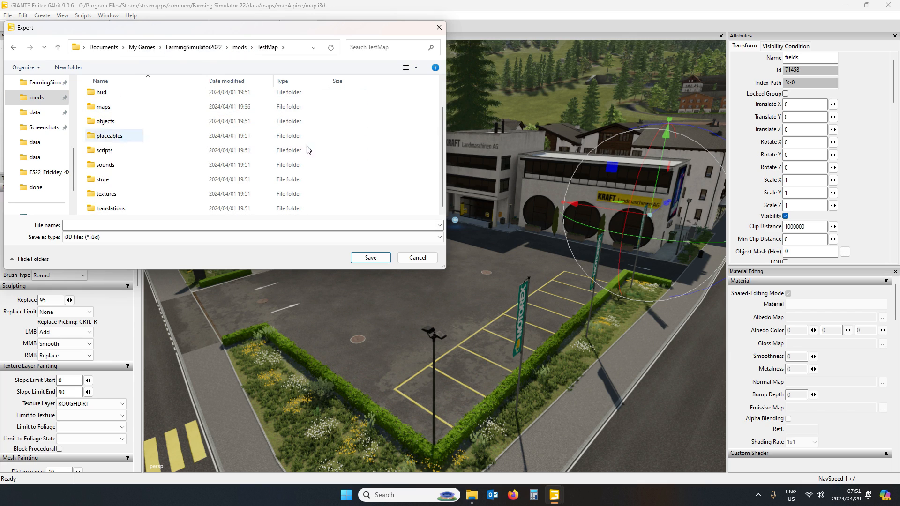
right_click(413, 159)
mouse_move(453, 241)
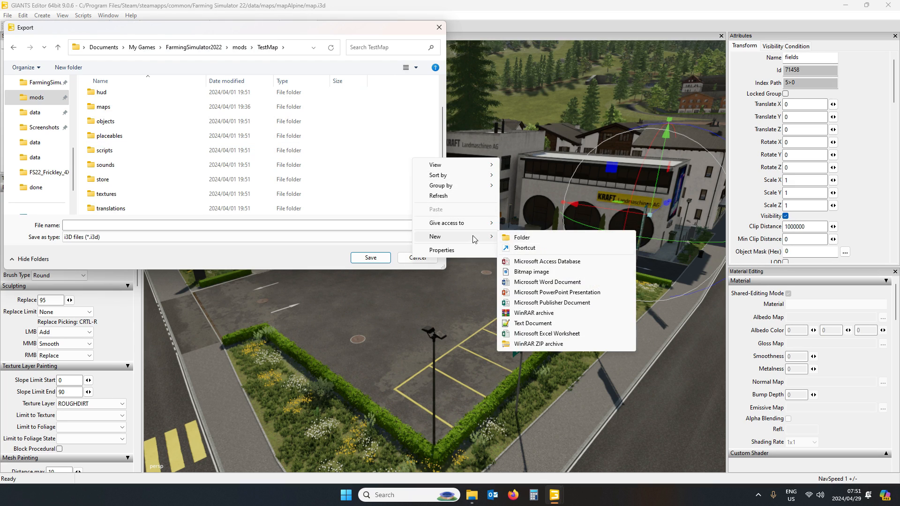
left_click(514, 237)
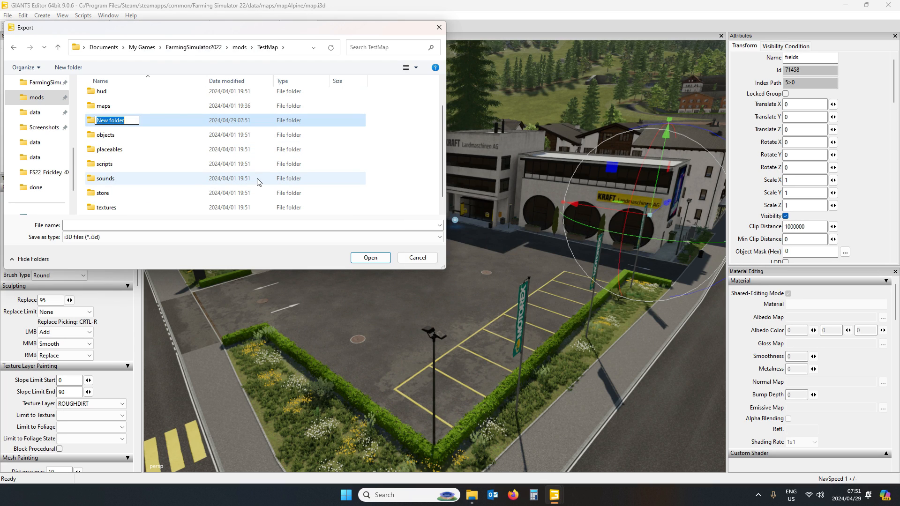
type("temp")
key("Return")
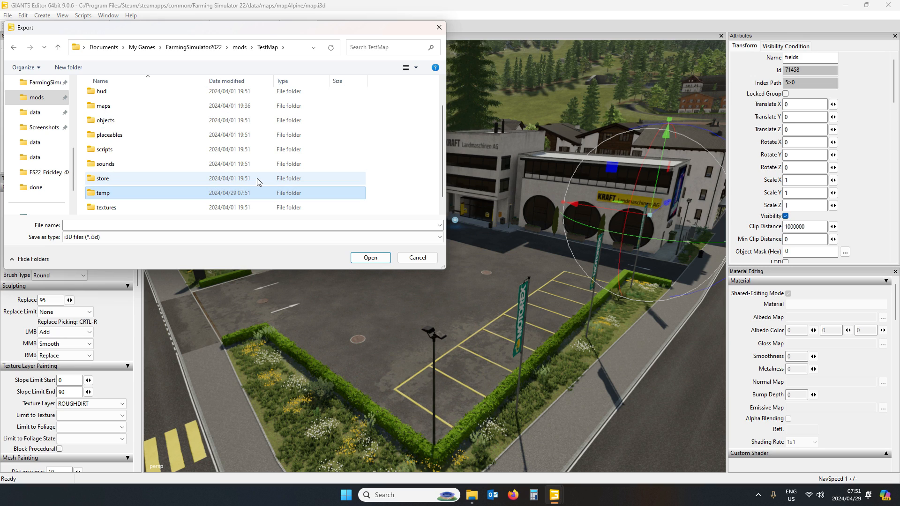
Export the fields group with files as fields into the temp folder, keeping the parent directory structure.
double_click(125, 198)
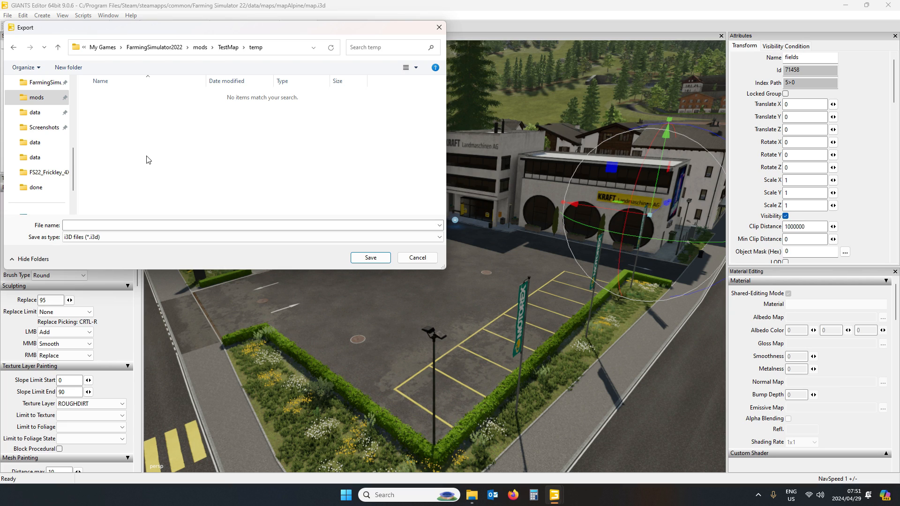
left_click(176, 226)
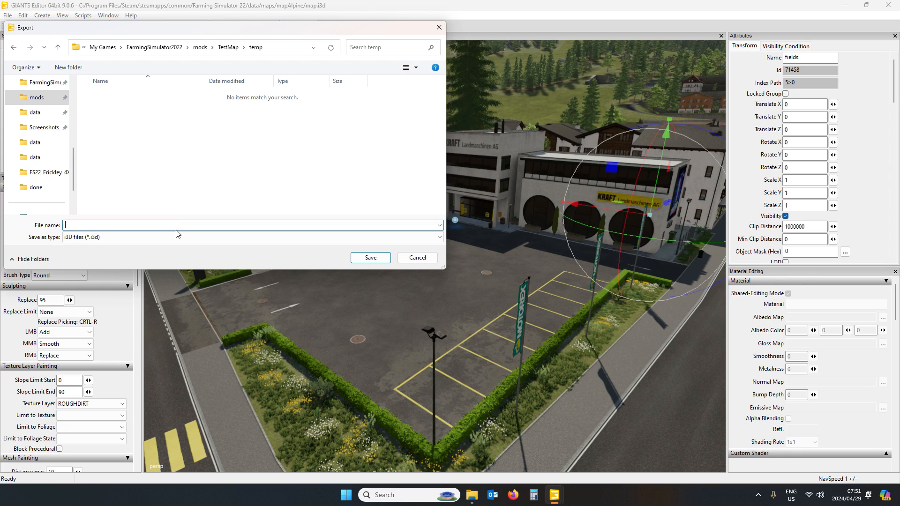
type("fields")
left_click(367, 259)
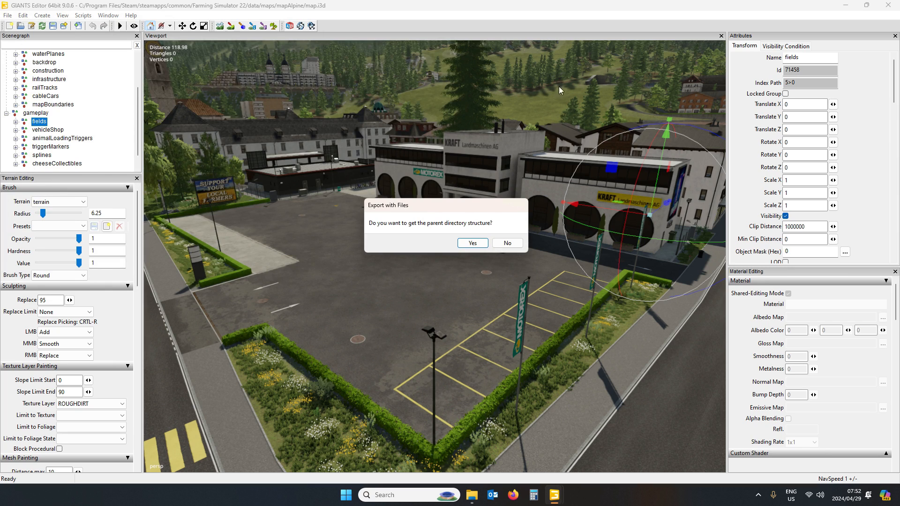
left_click(469, 245)
left_click(469, 243)
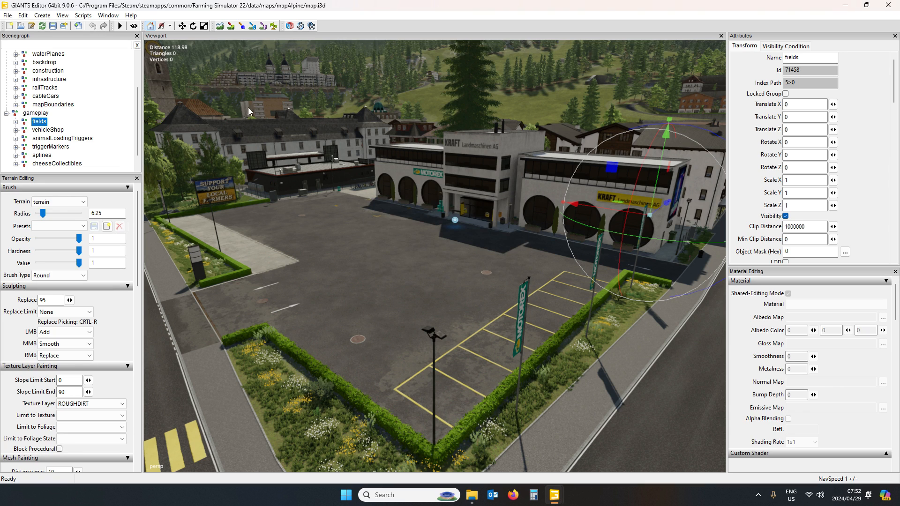
Close the original Alpine map and open the mods/TestMap/temp folder in File Explorer to check the exported file.
left_click(888, 4)
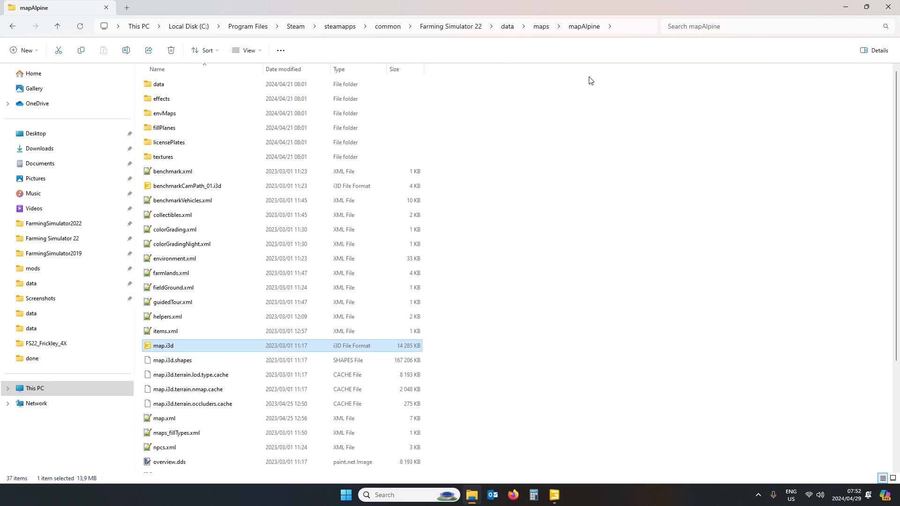
left_click(33, 268)
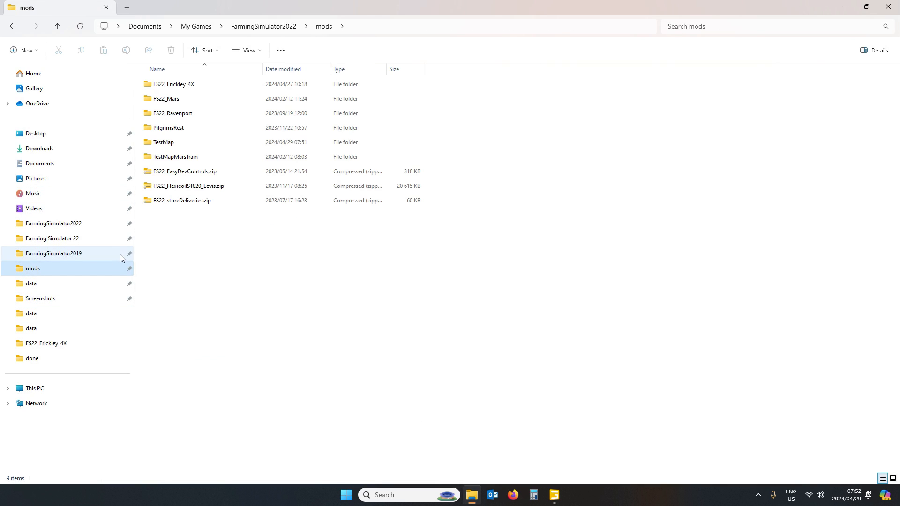
double_click(182, 142)
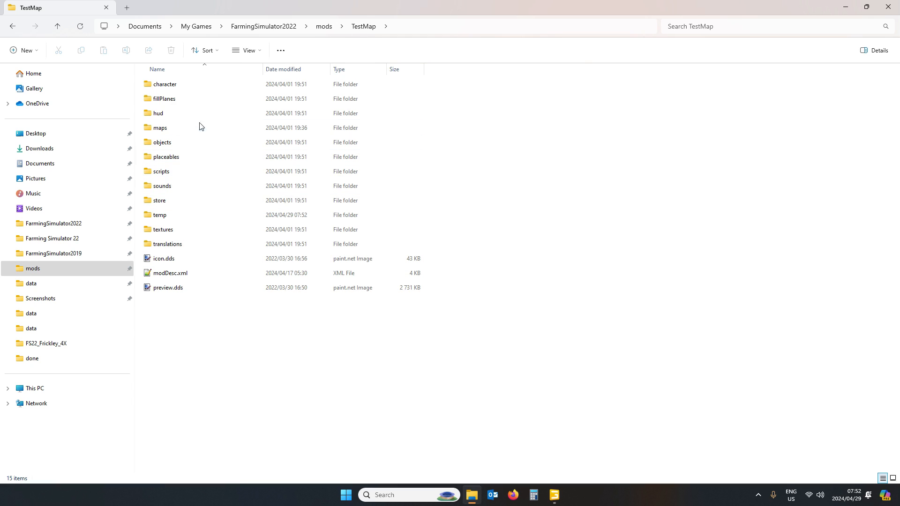
double_click(182, 216)
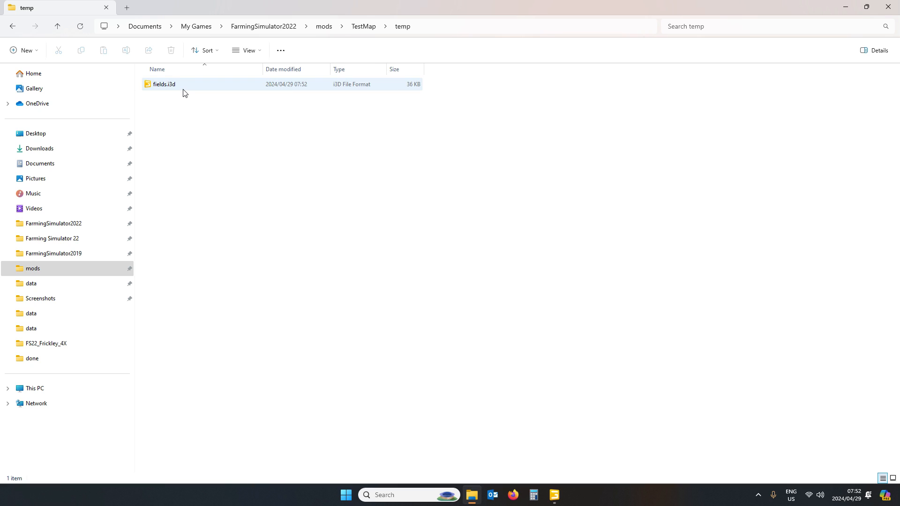
Switch back to the TestMap in GIANTS Editor and import fields.i3d from the temp folder.
left_click(553, 502)
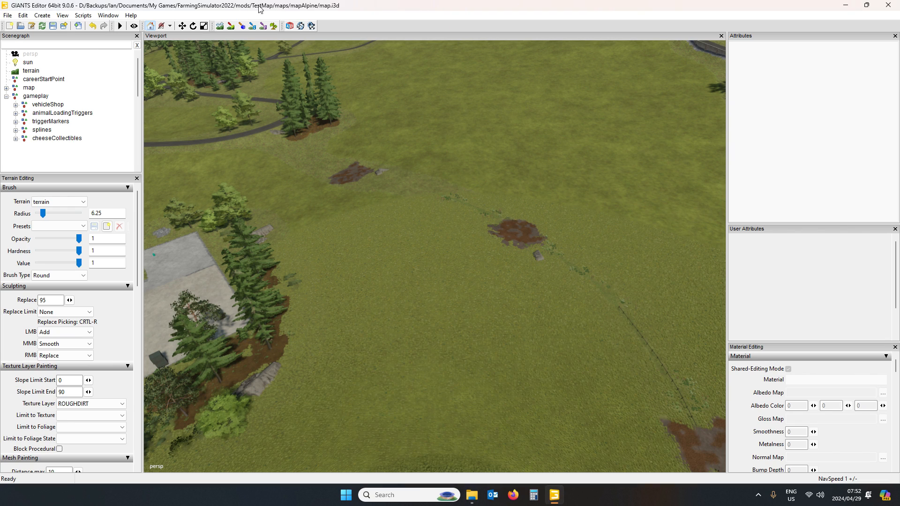
left_click(9, 16)
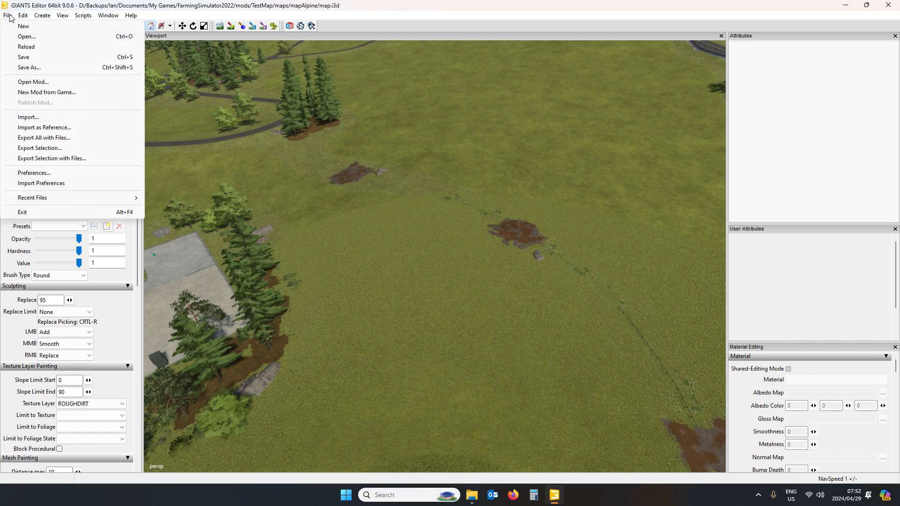
left_click(28, 117)
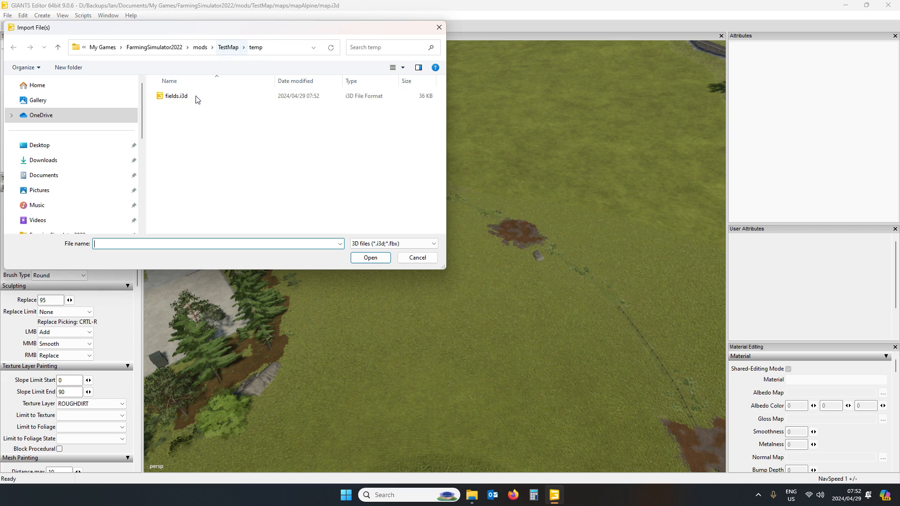
double_click(177, 96)
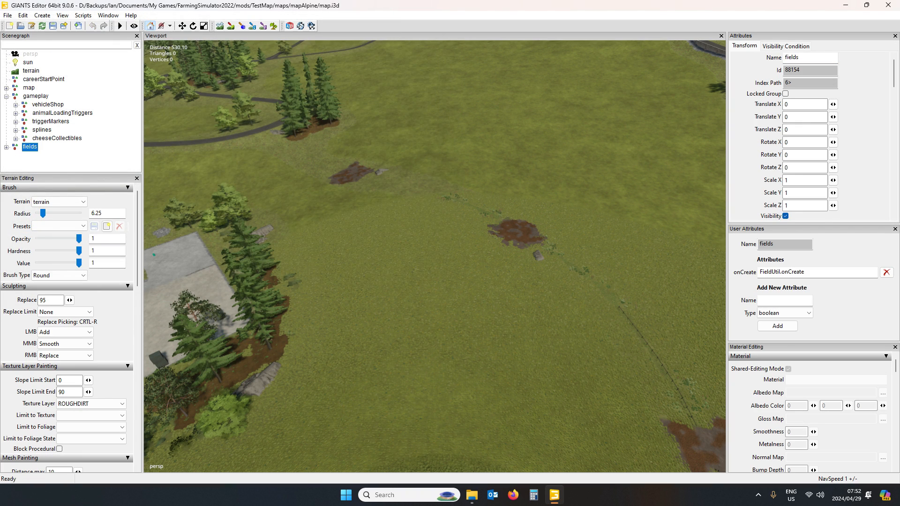
Examine the imported fields group, checking field01's user attributes, the list of fields and the fieldDimensions corners of field02.
left_click(6, 147)
scroll(99, 142, "down", 1)
scroll(96, 141, "down", 2)
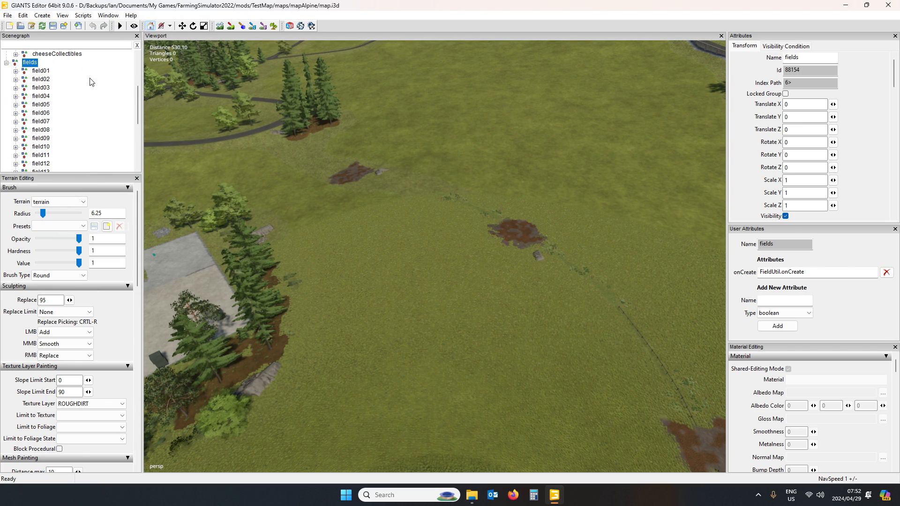
left_click(41, 71)
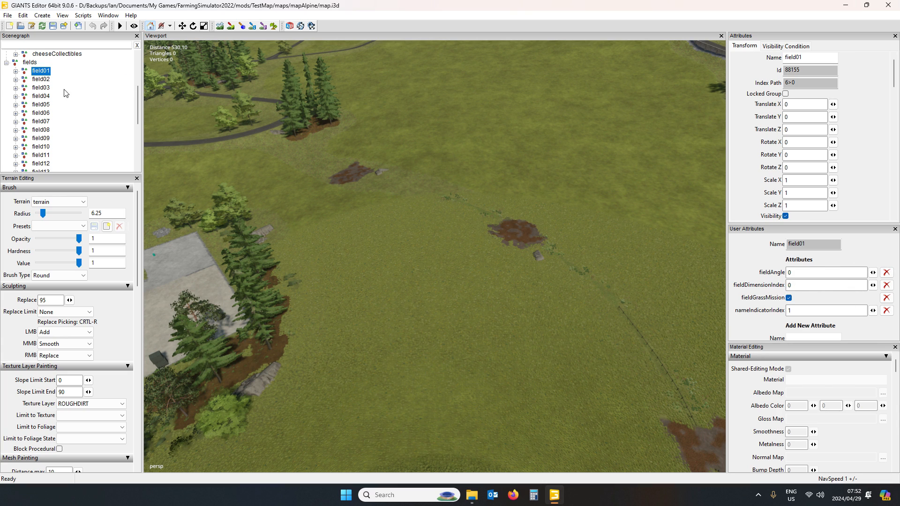
scroll(68, 96, "down", 5)
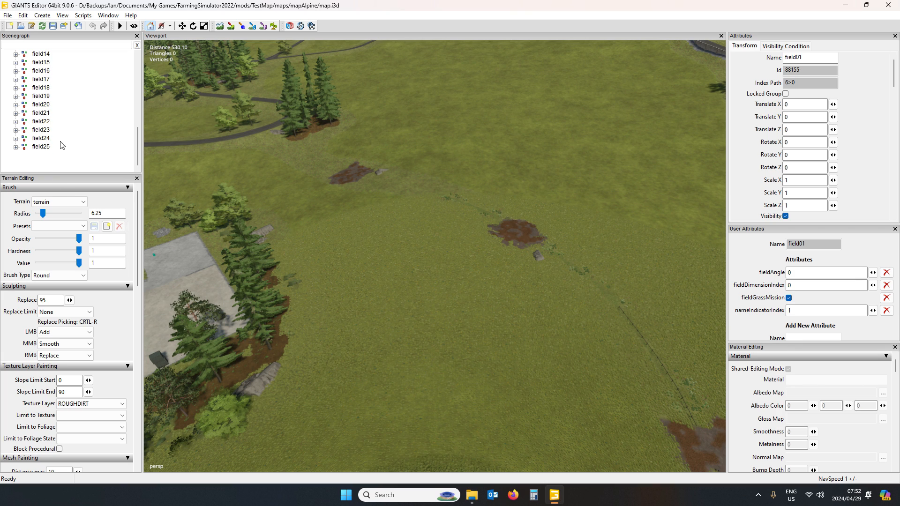
scroll(75, 131, "up", 6)
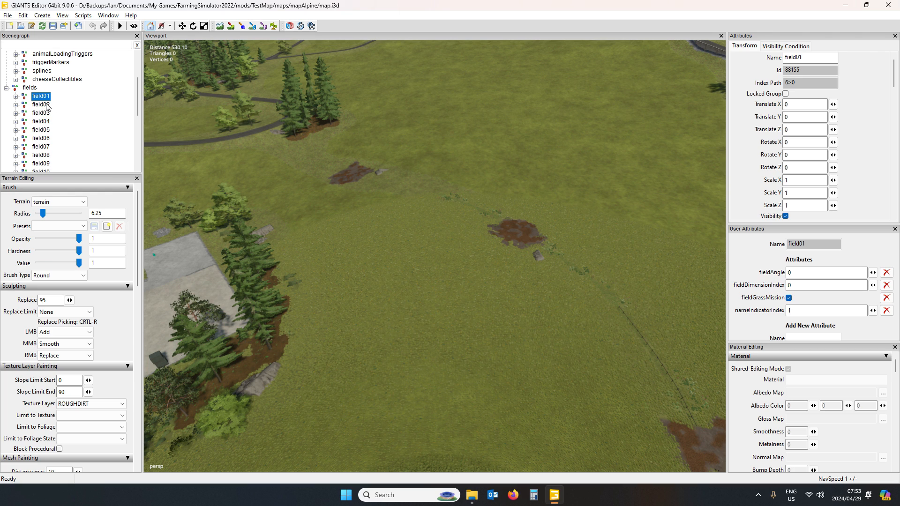
left_click(15, 104)
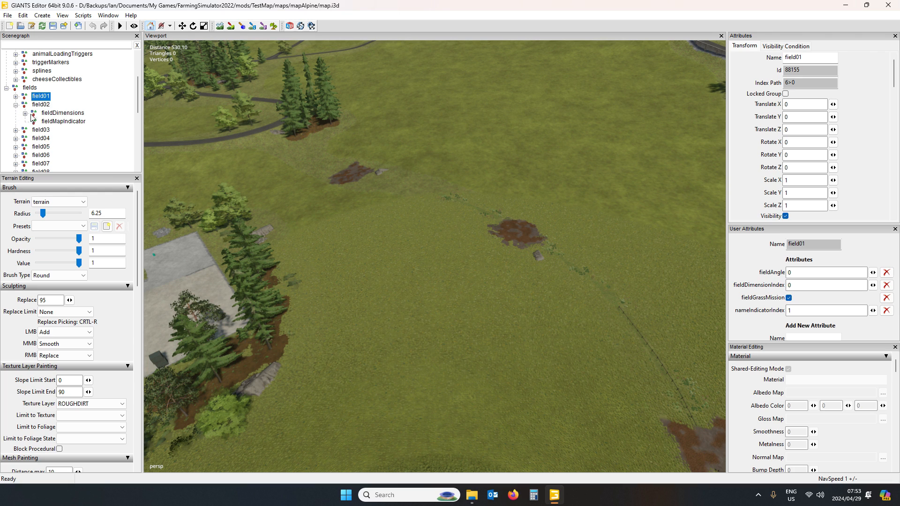
left_click(25, 114)
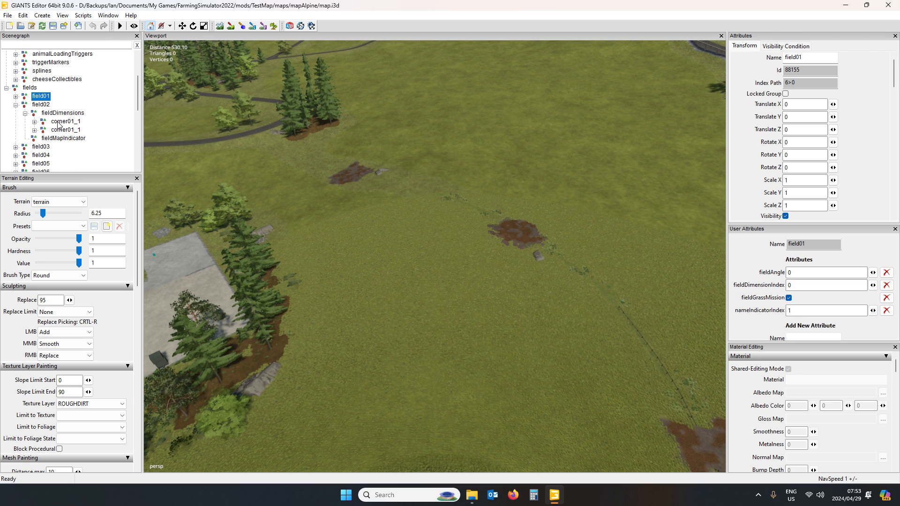
left_click(16, 106)
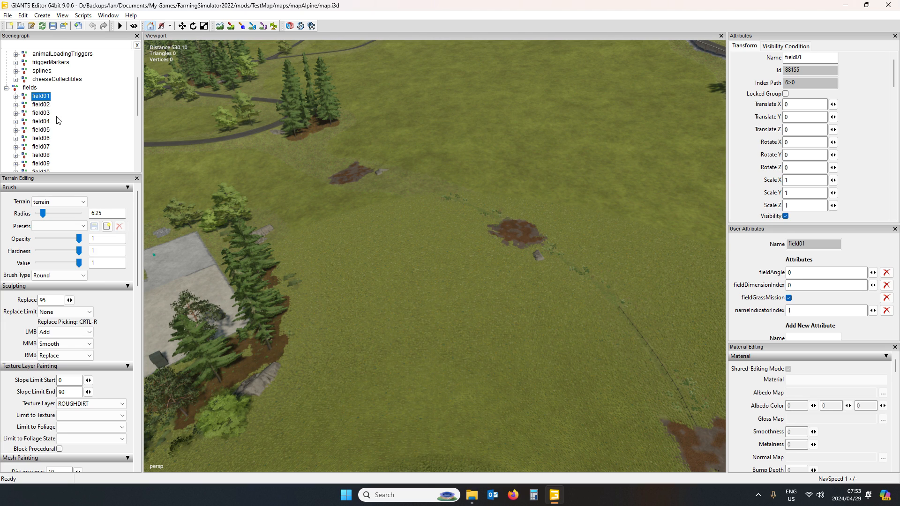
Move the imported fields group into the gameplay group by cutting and pasting it, and collapse it.
scroll(88, 99, "up", 2)
left_click(33, 139)
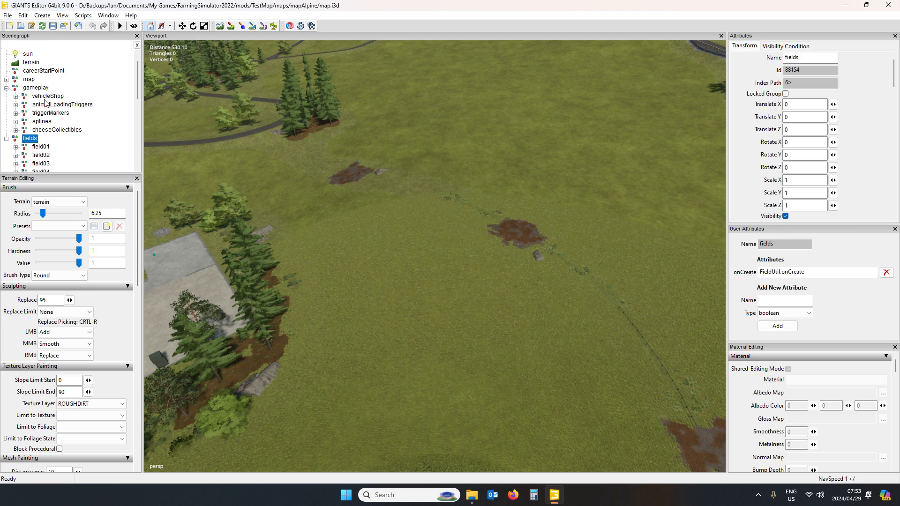
key("Delete")
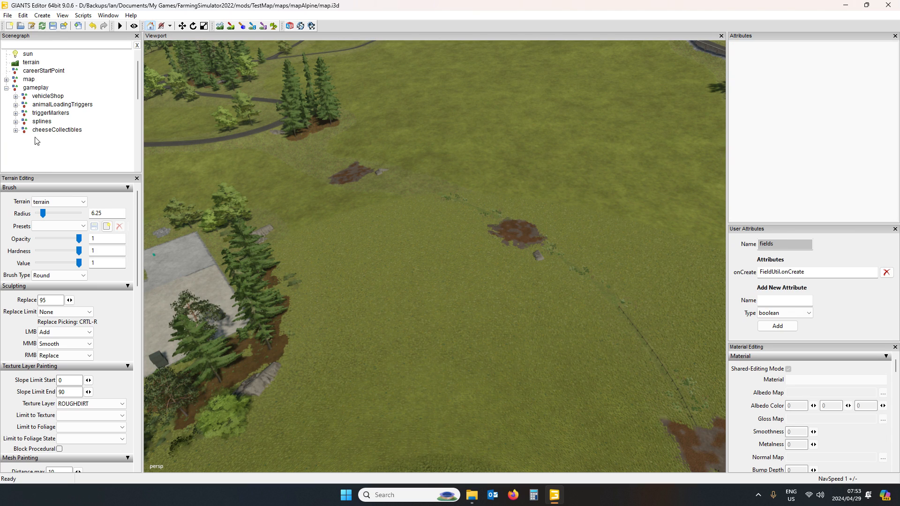
left_click(37, 88)
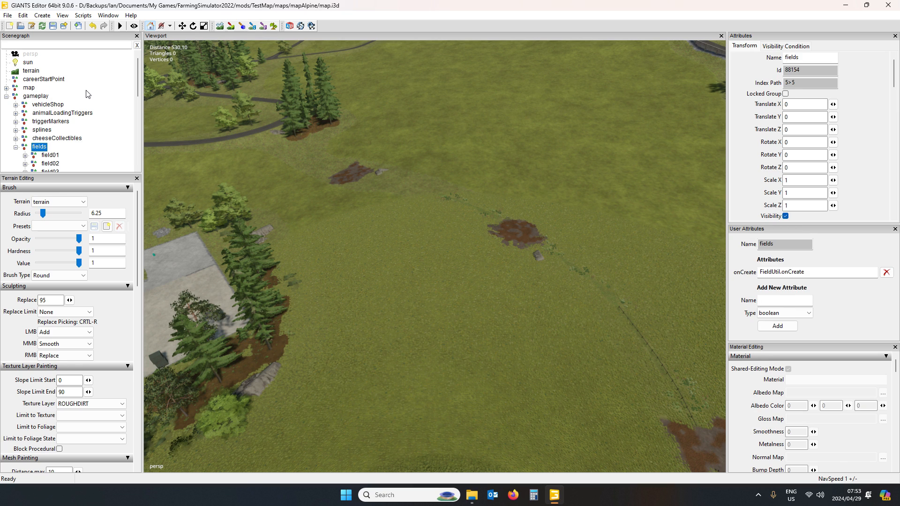
left_click(15, 147)
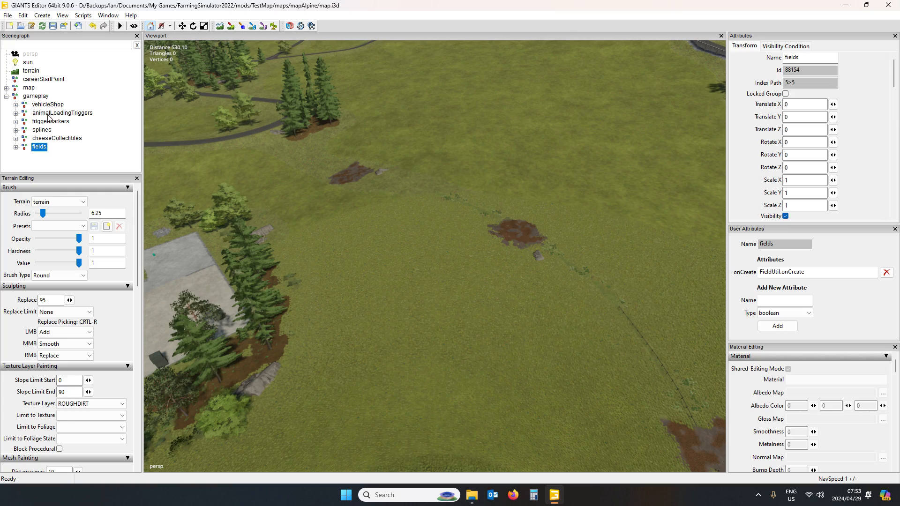
right_click_drag(294, 159, 385, 216)
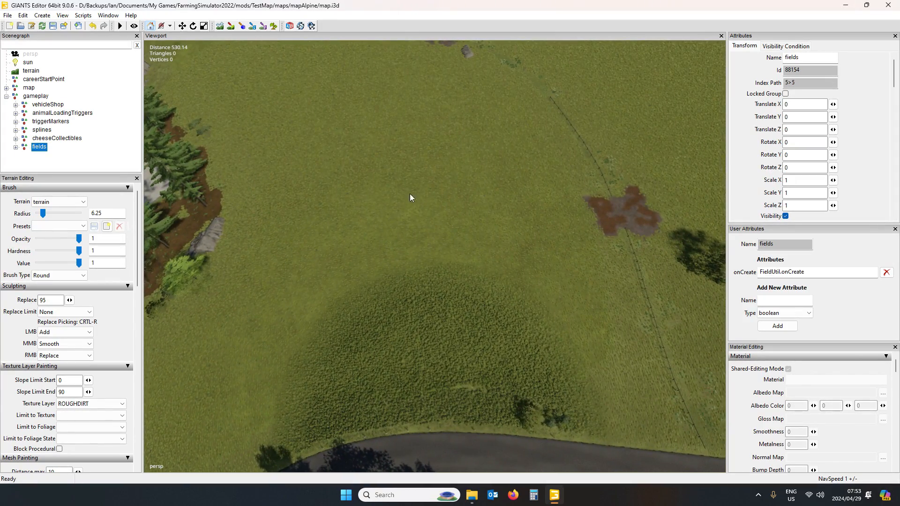
left_click(16, 147)
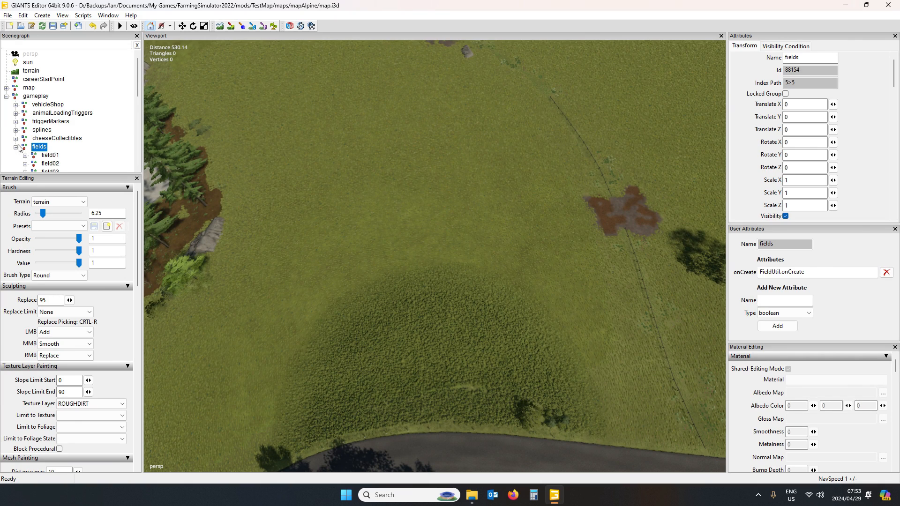
scroll(72, 103, "down", 2)
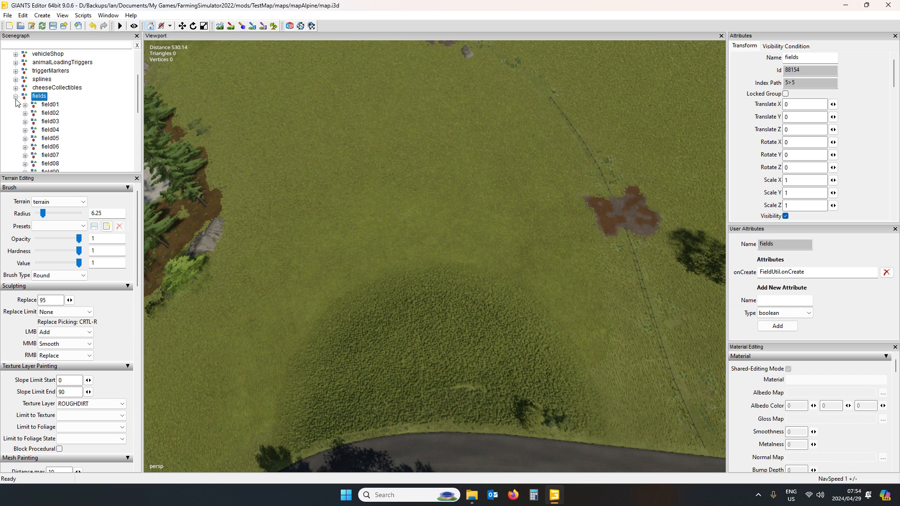
scroll(89, 77, "up", 2)
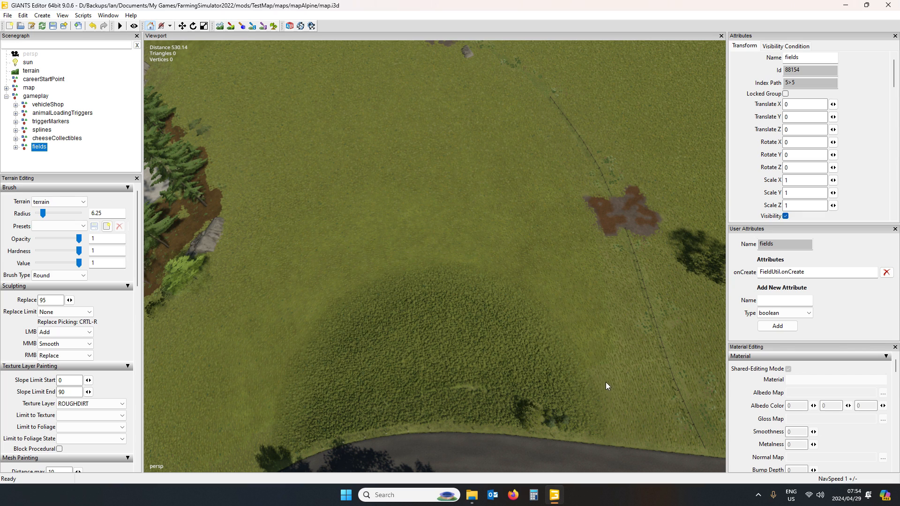
left_click(16, 147)
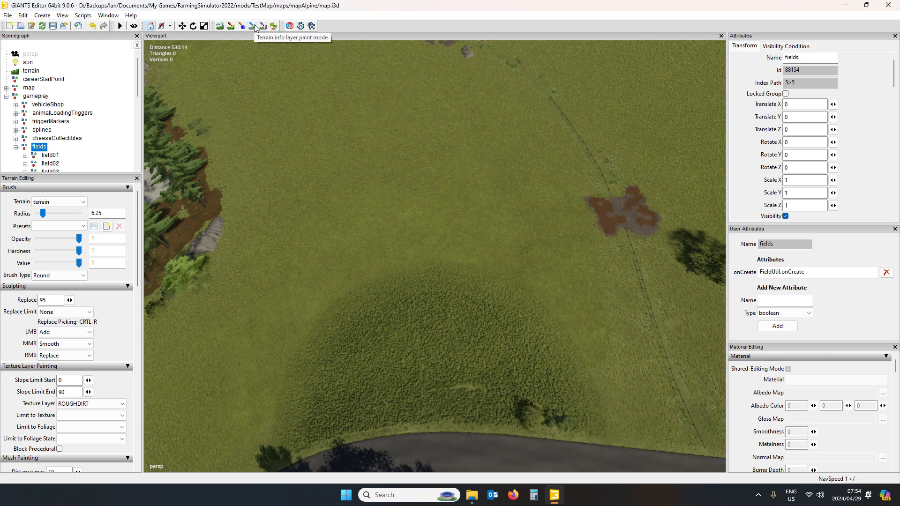
Turn on terrain info layer paint mode for the farmlands layer and choose Farmland 1 as the land.
left_click_drag(134, 271, 133, 375)
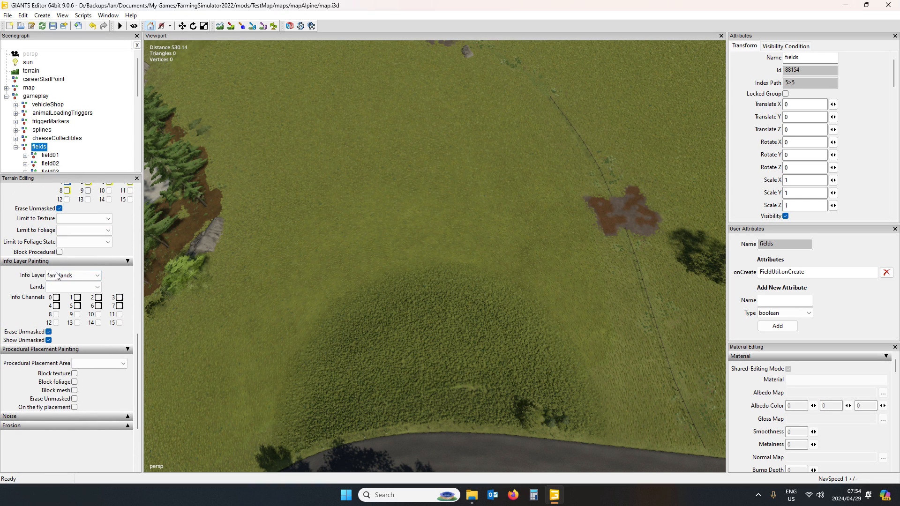
left_click(253, 26)
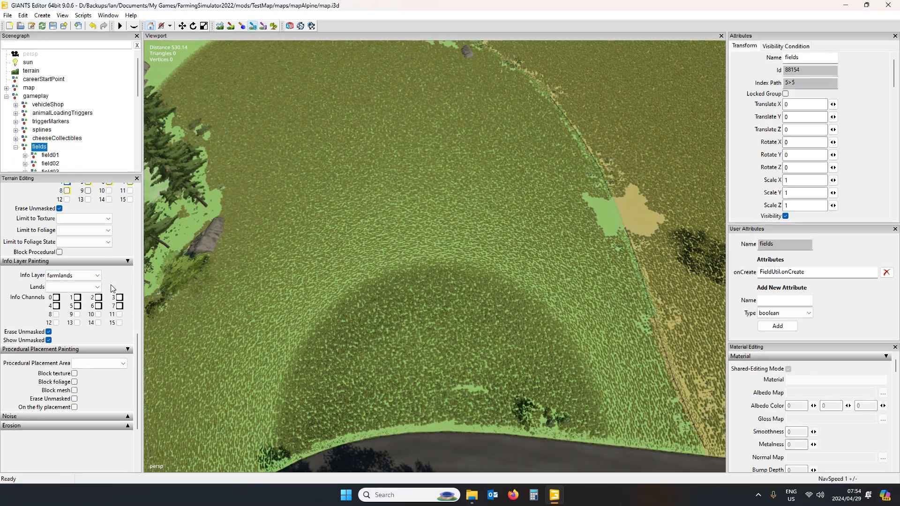
left_click(72, 287)
left_click(73, 304)
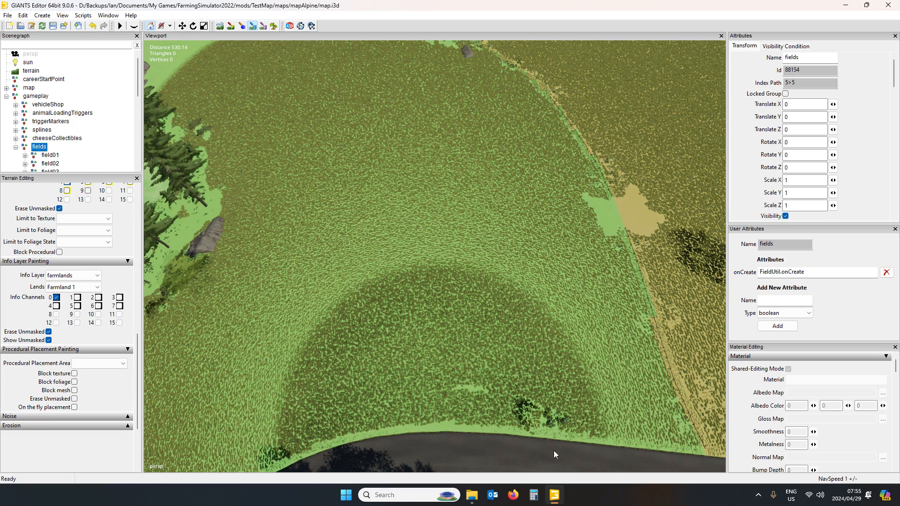
Switch to File Explorer and open the TestMap mod's maps/mapAlpine folder.
left_click(471, 495)
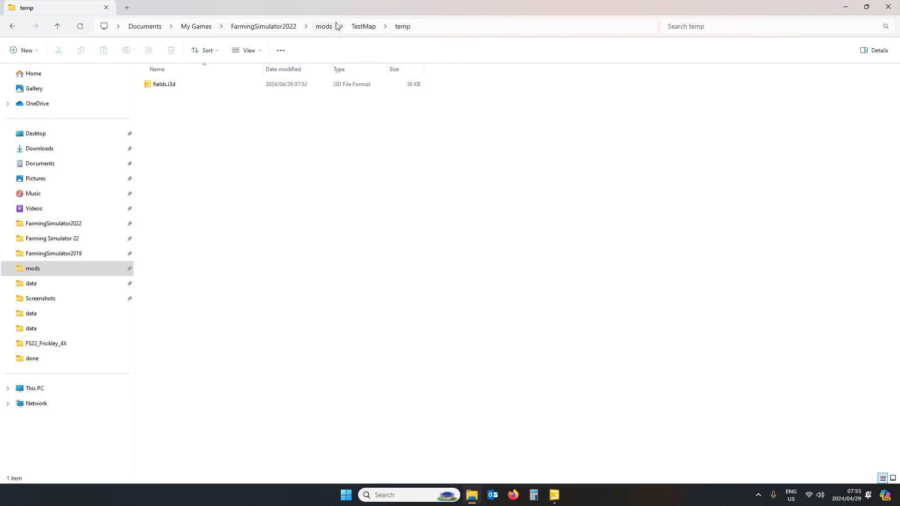
left_click(364, 27)
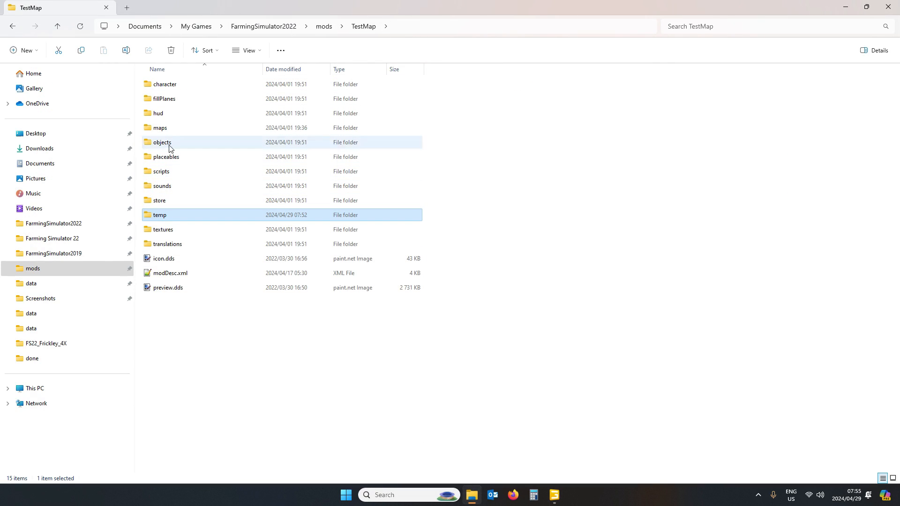
double_click(178, 128)
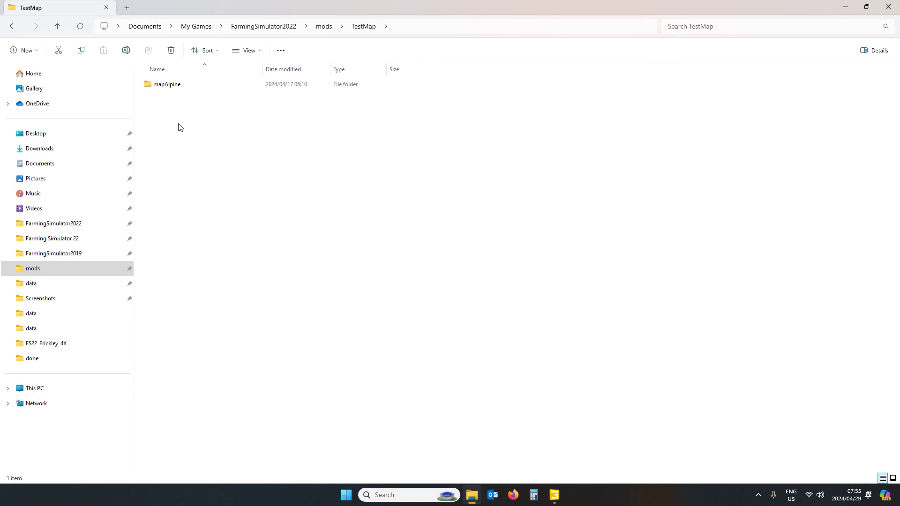
double_click(182, 85)
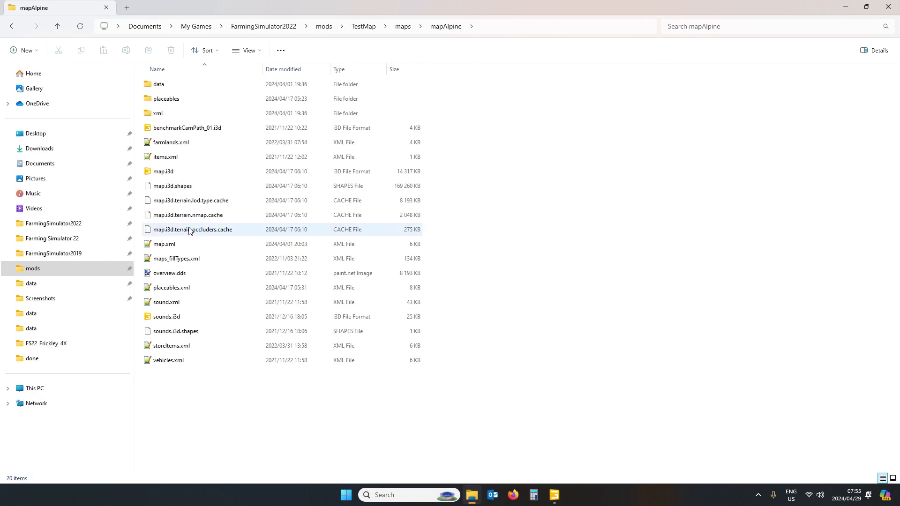
Review the farmland entries in farmlands.xml, and switch back to GIANTS Editor to turn off info layer paint mode.
left_click(187, 143)
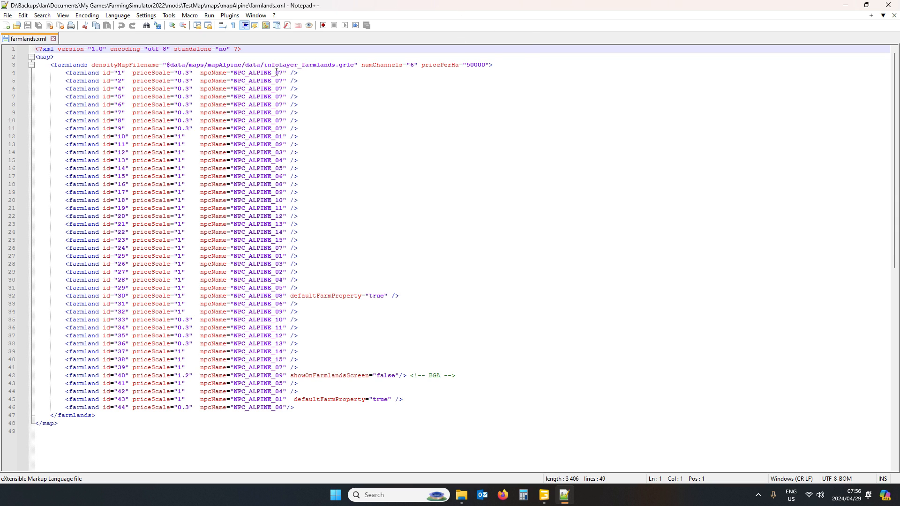
left_click(544, 497)
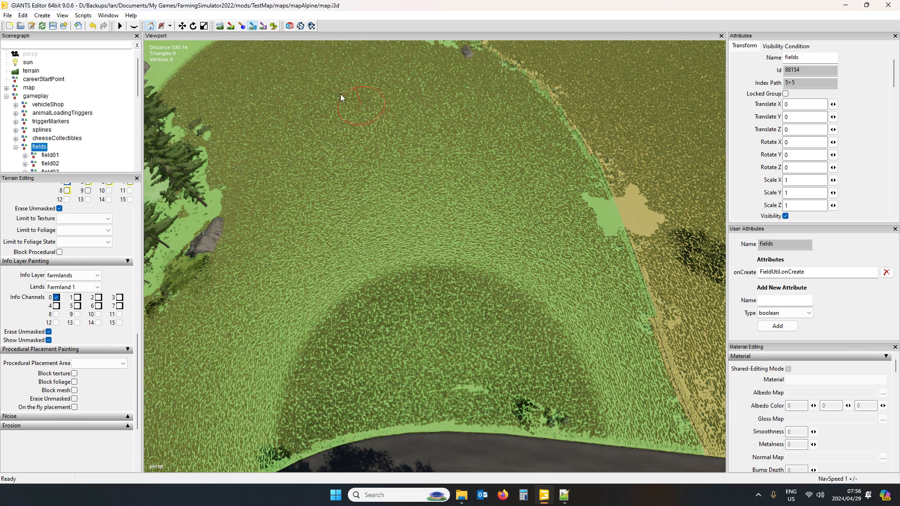
left_click(252, 26)
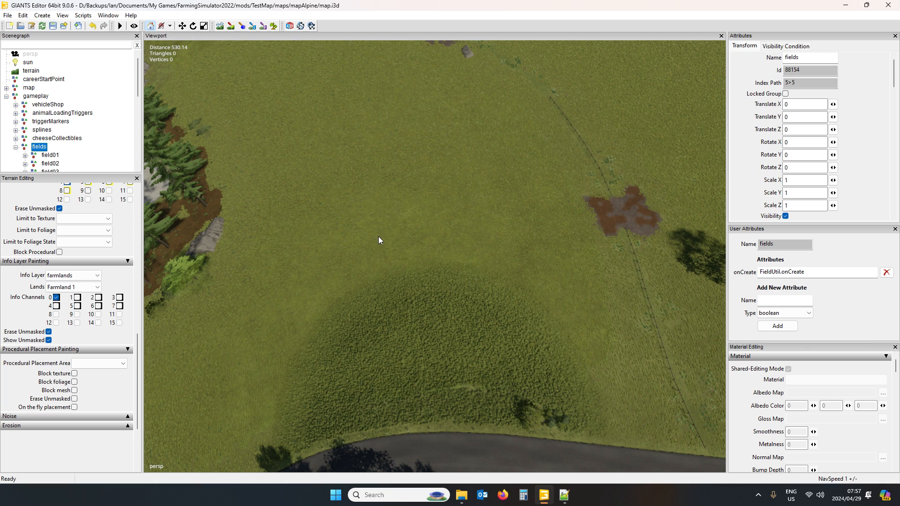
Compare the user attributes of field01 with those of the other fields in the fields group.
scroll(103, 115, "down", 3)
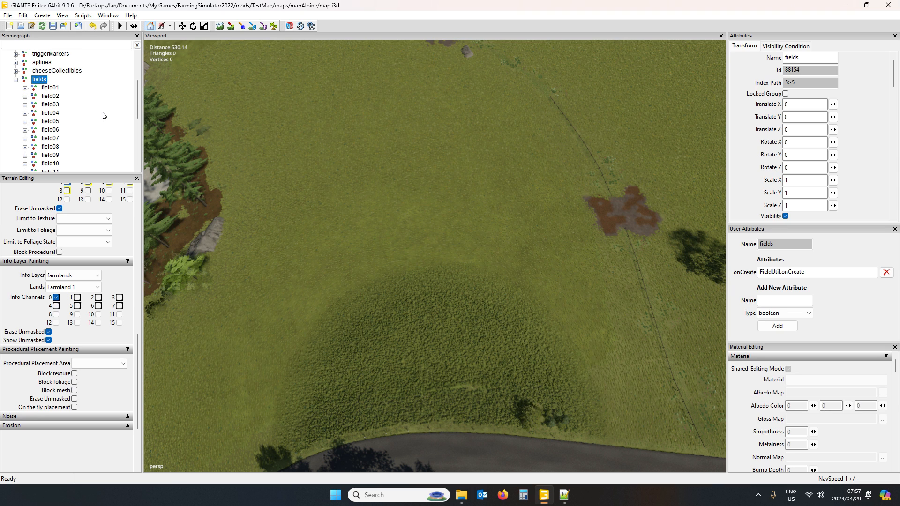
left_click(51, 89)
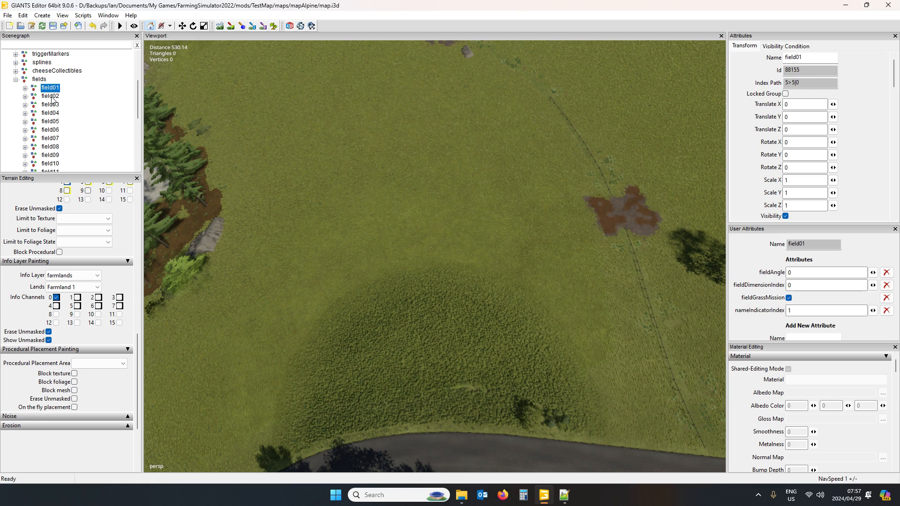
left_click(52, 96)
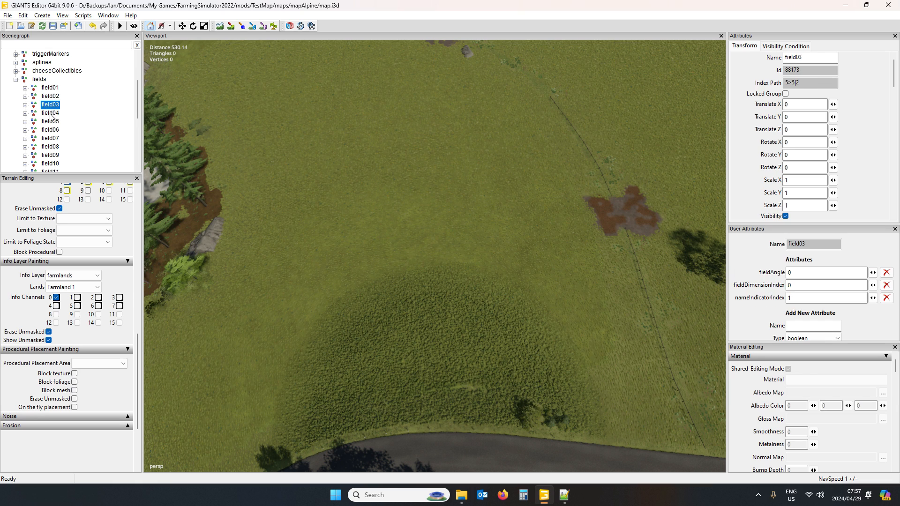
left_click(52, 114)
left_click(52, 130)
left_click(50, 88)
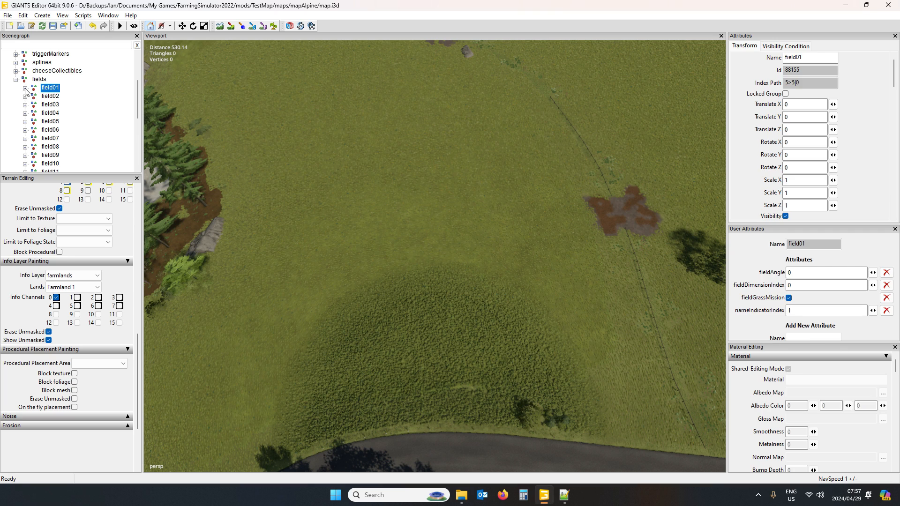
Expand field01 and field02 to examine their fieldDimensions groups and the corner01_1 nodes of field01.
left_click(25, 88)
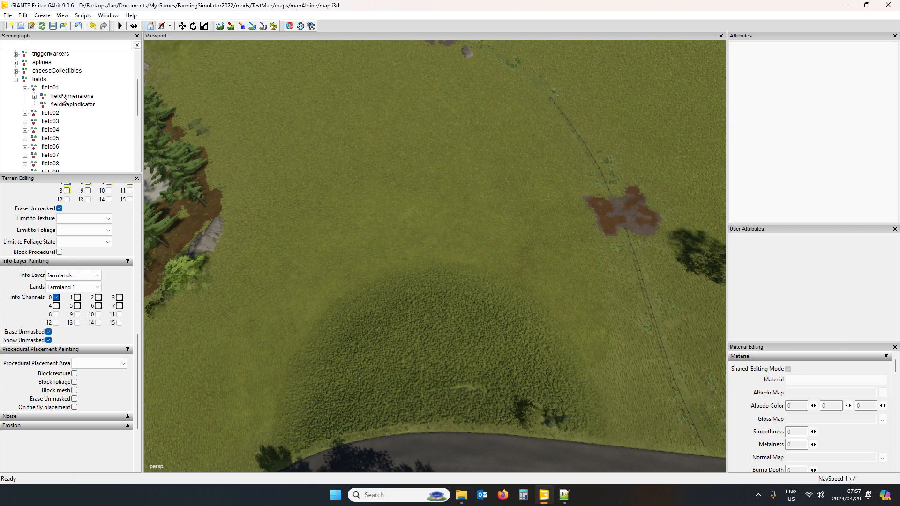
left_click(63, 97)
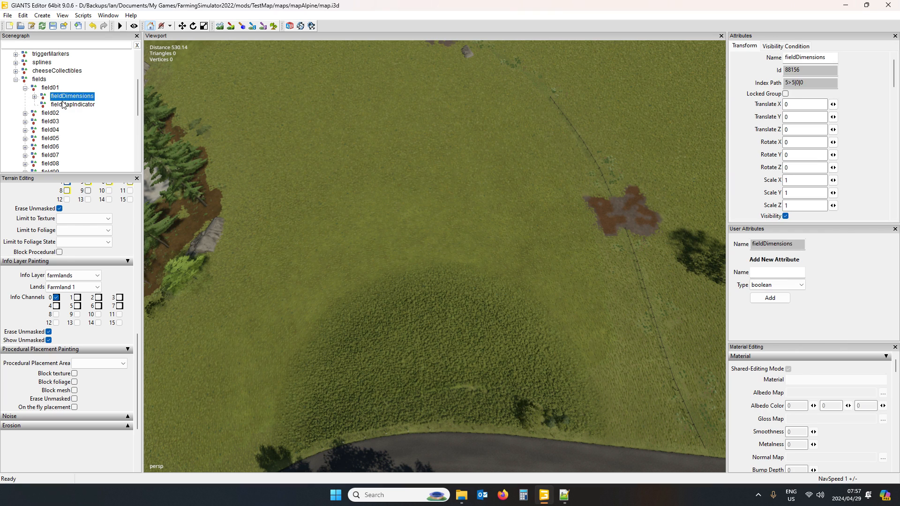
left_click(35, 97)
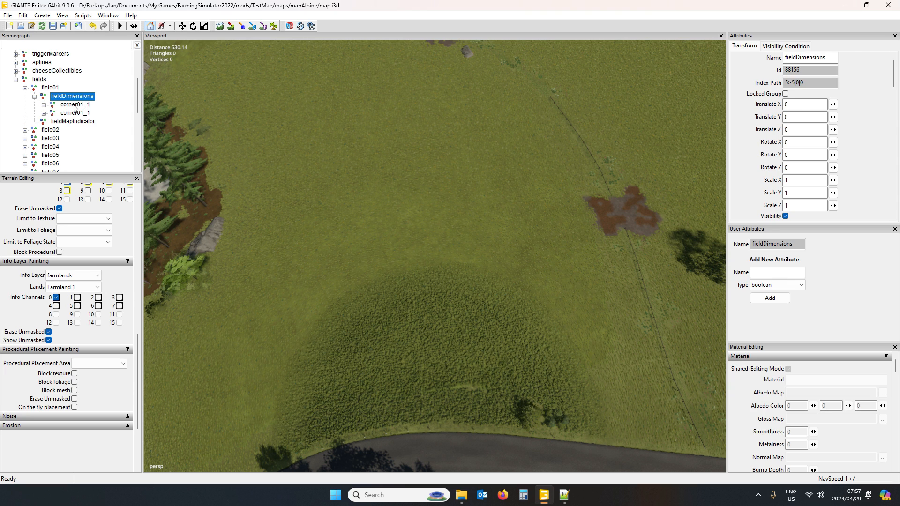
left_click(74, 106)
left_click(75, 114)
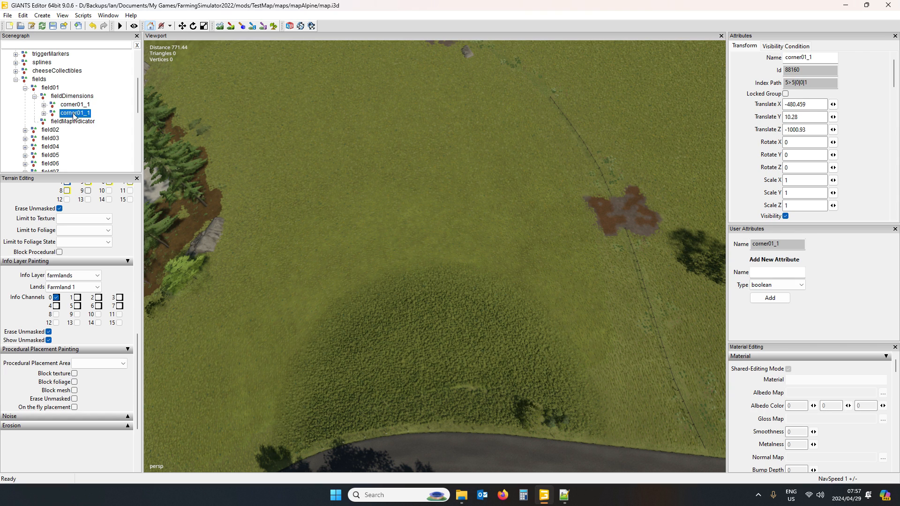
left_click(74, 104)
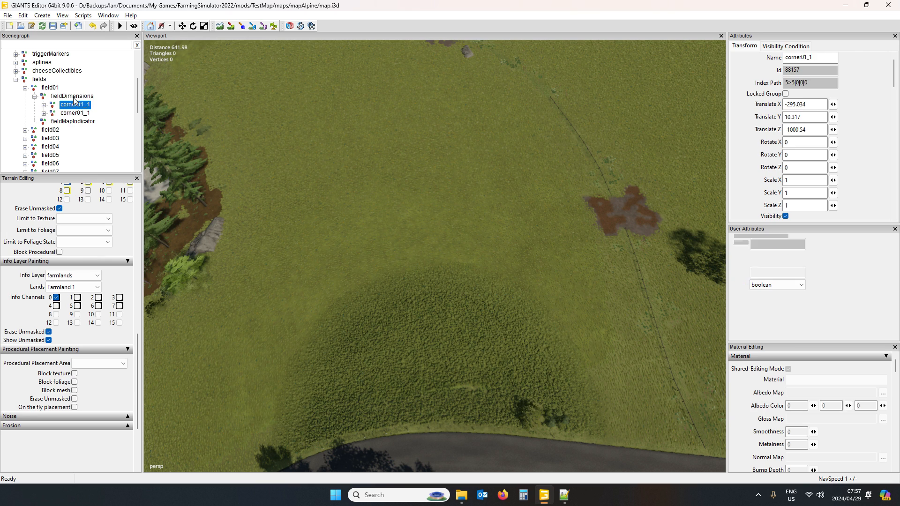
left_click(74, 96)
left_click(25, 130)
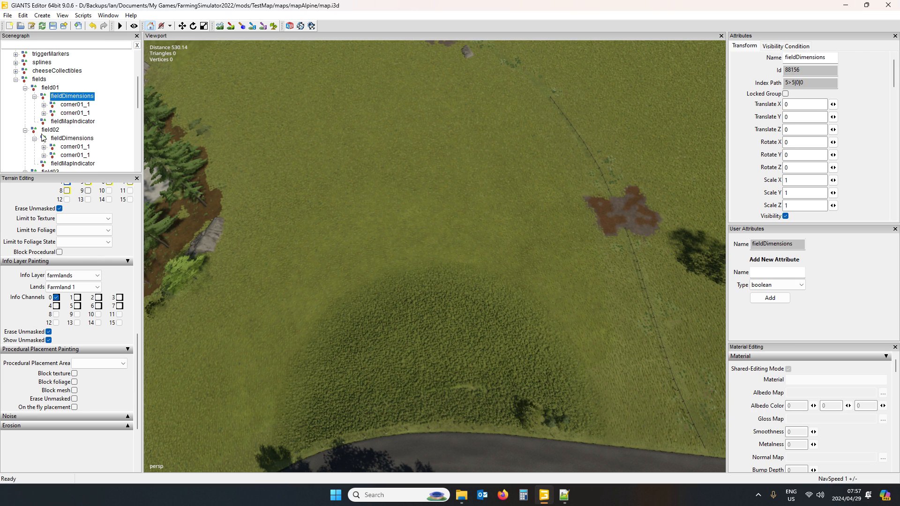
left_click(65, 140)
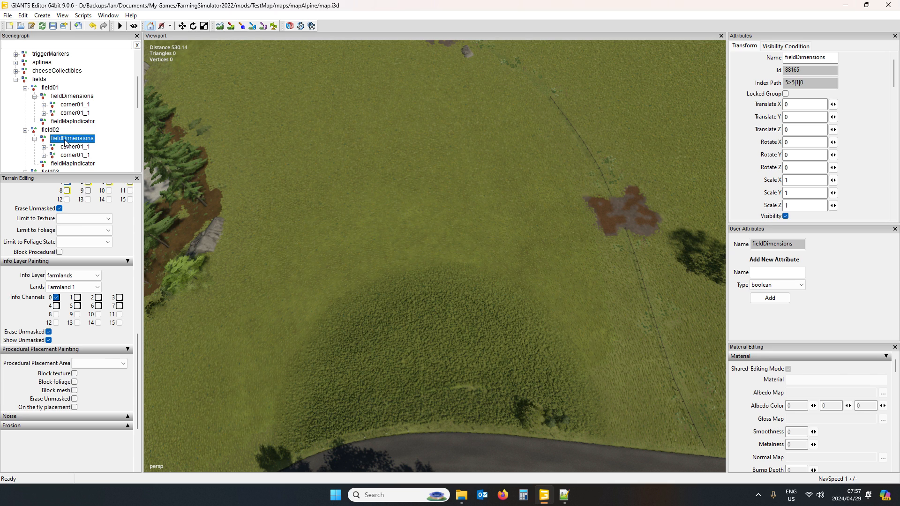
Place field01 on the open grass beside the road at about X 104, Y 35, Z -546, and check its fieldDimensions and first corner.
left_click(50, 88)
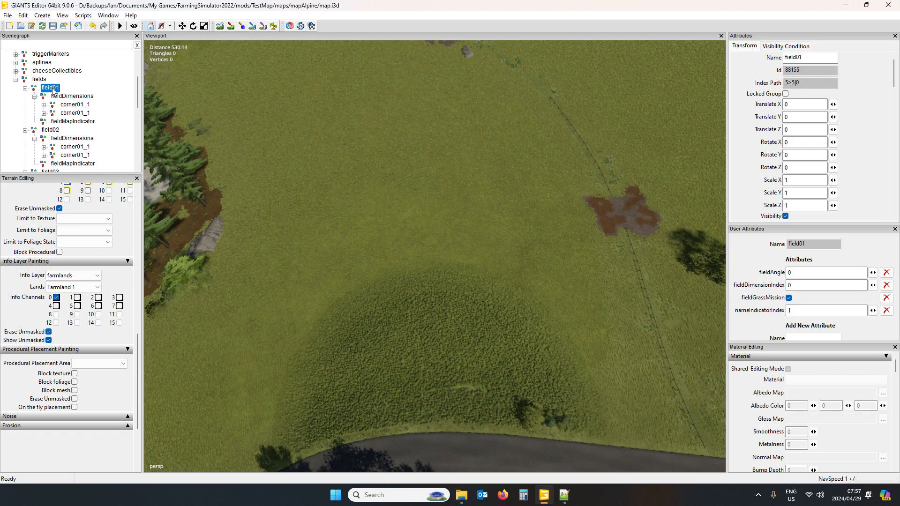
left_click_drag(316, 148, 378, 155, "alt")
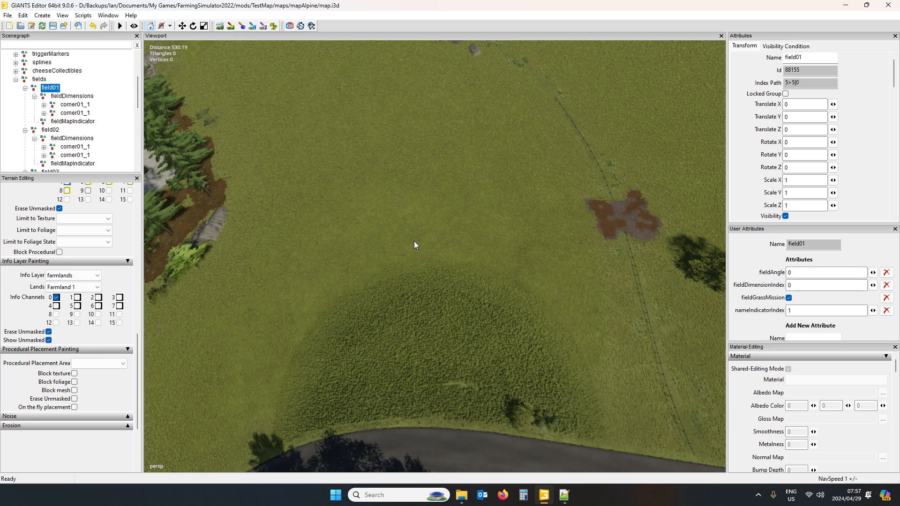
key("ctrl+b")
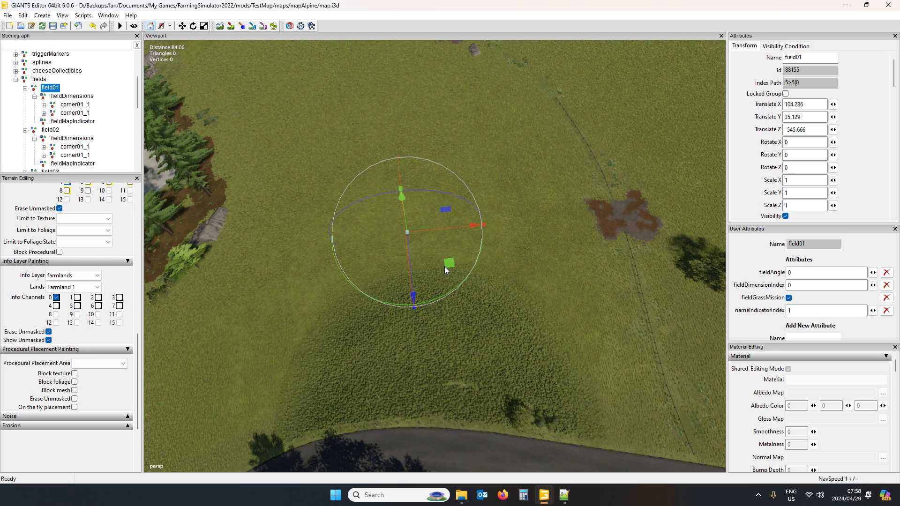
left_click(73, 96)
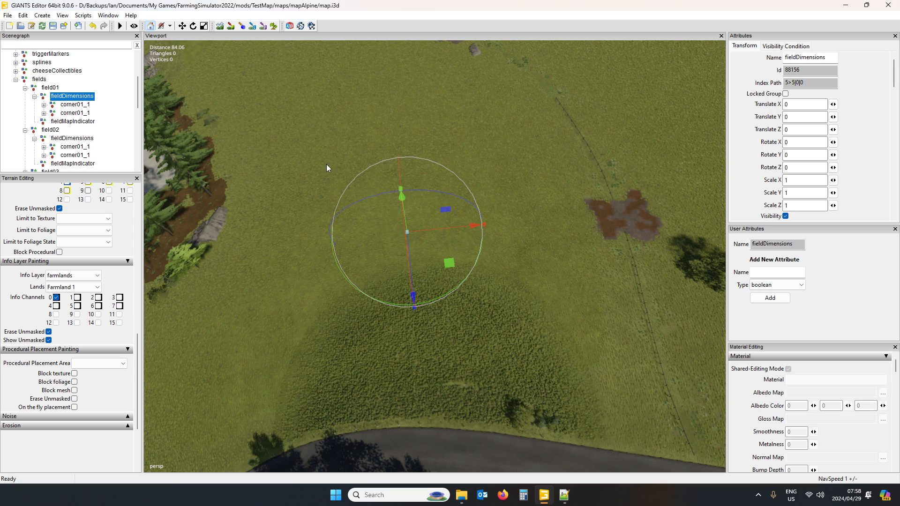
left_click(72, 106)
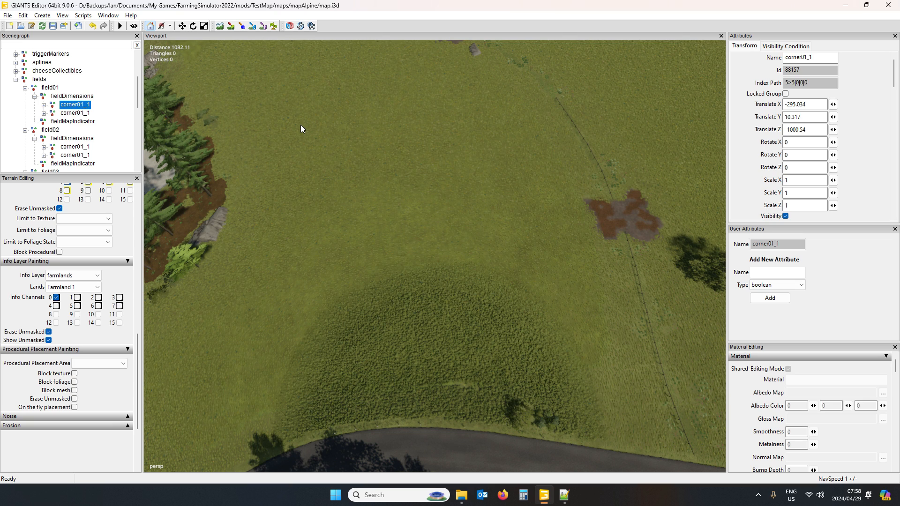
left_click(74, 97)
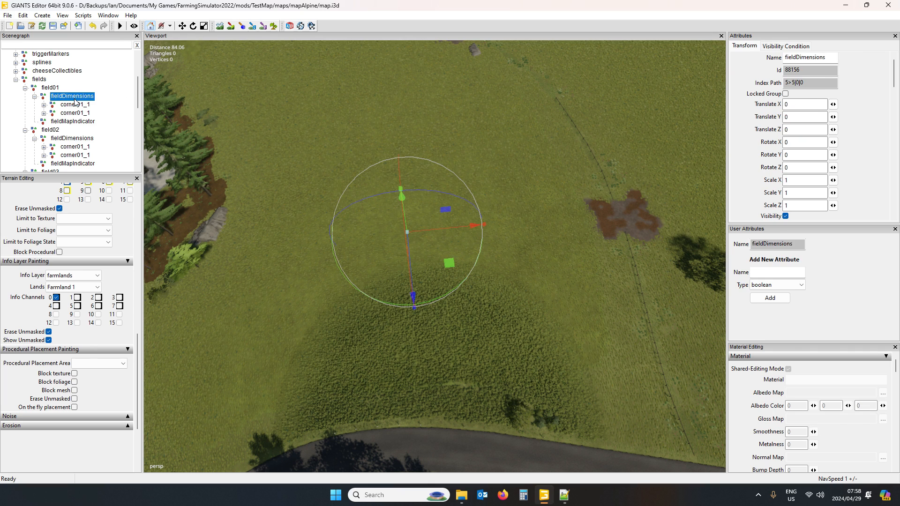
left_click(115, 72)
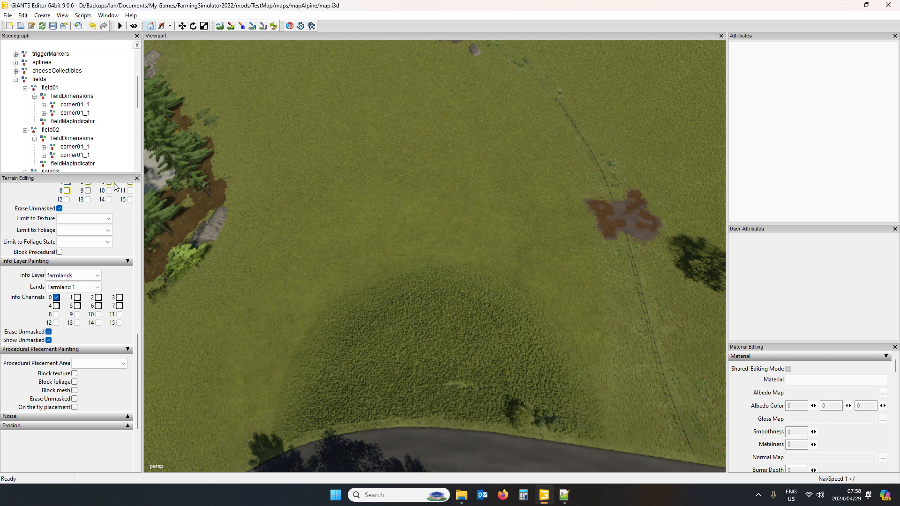
Collapse the texture layer, mesh and info layer painting settings in the terrain editing options.
mouse_move(136, 343)
left_mouse_down()
mouse_move(150, 221)
mouse_move(137, 224)
mouse_move(142, 203)
left_mouse_up()
left_click(130, 230)
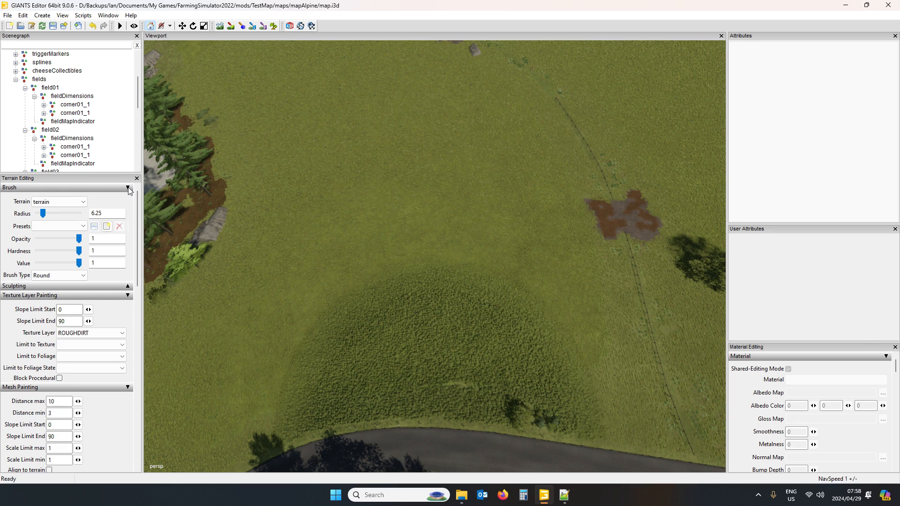
left_click(128, 296)
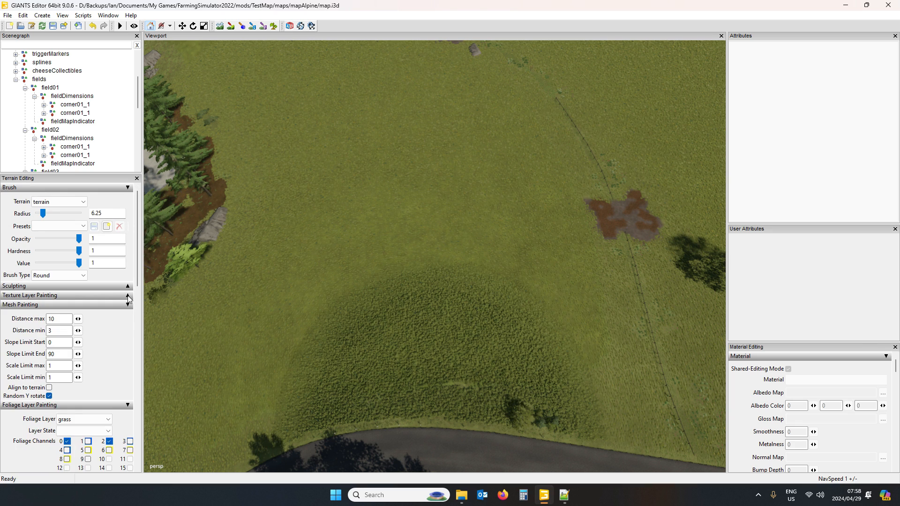
left_click(129, 305)
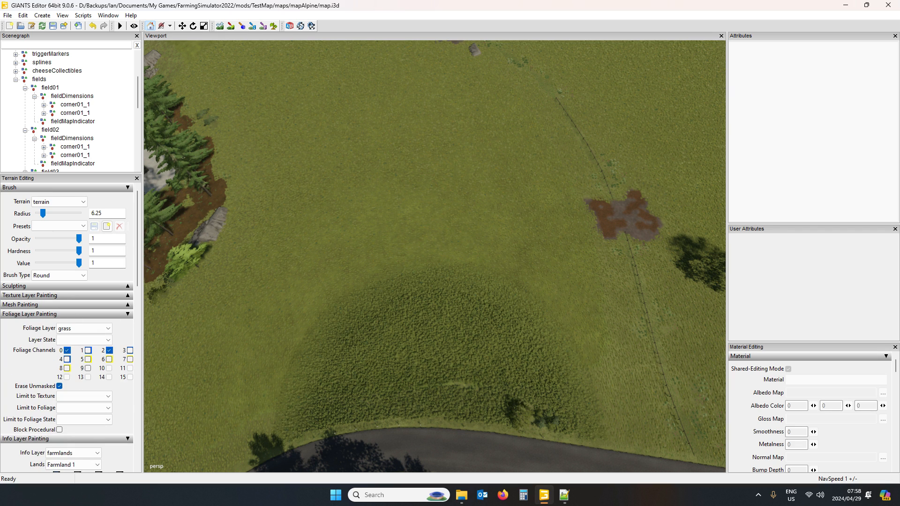
left_click(128, 439)
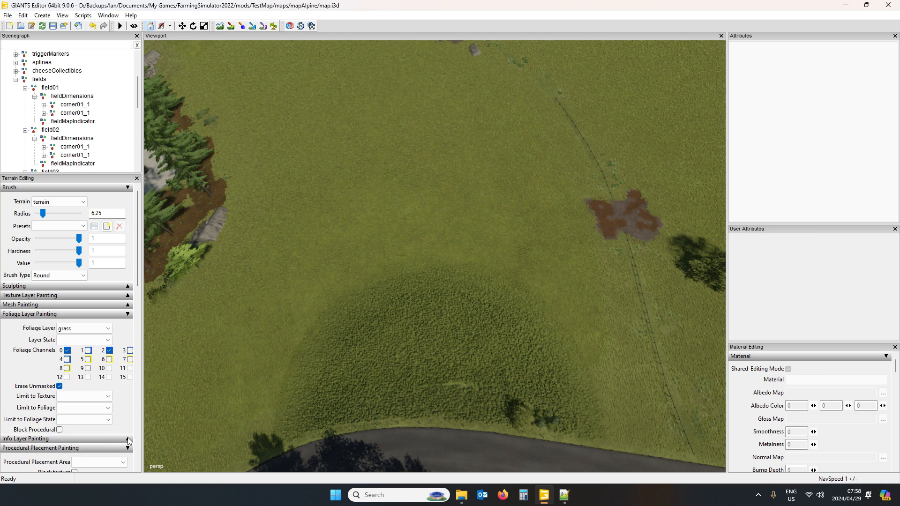
Turn on foliage paint mode with terrainDetail as the foliage layer and Cultivated as the ground type.
left_click(82, 329)
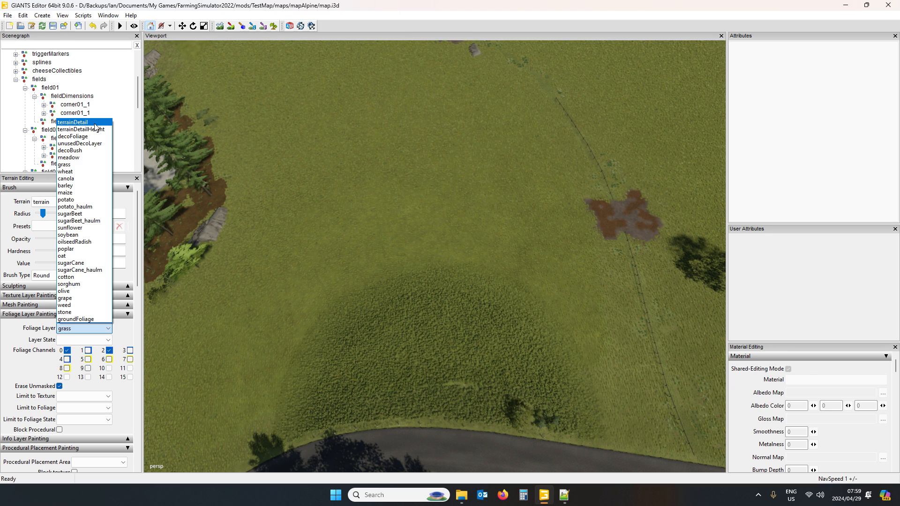
left_click(84, 123)
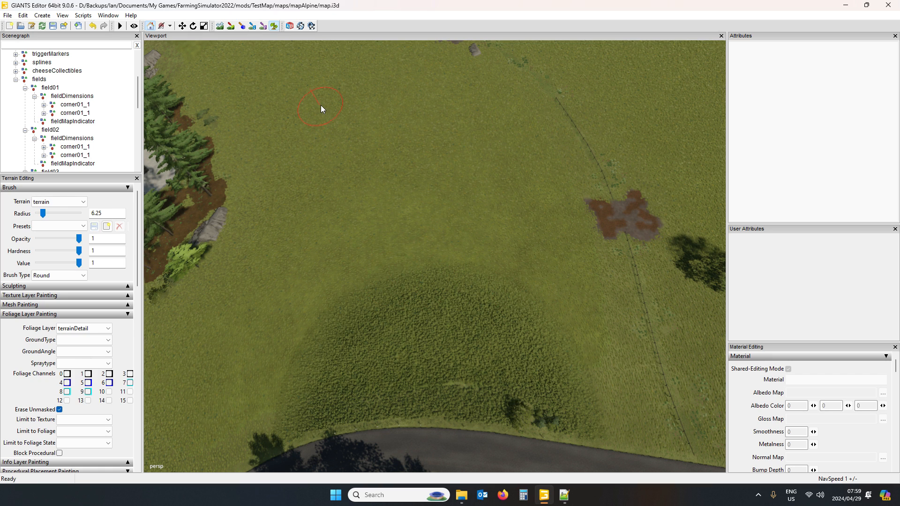
left_click(97, 340)
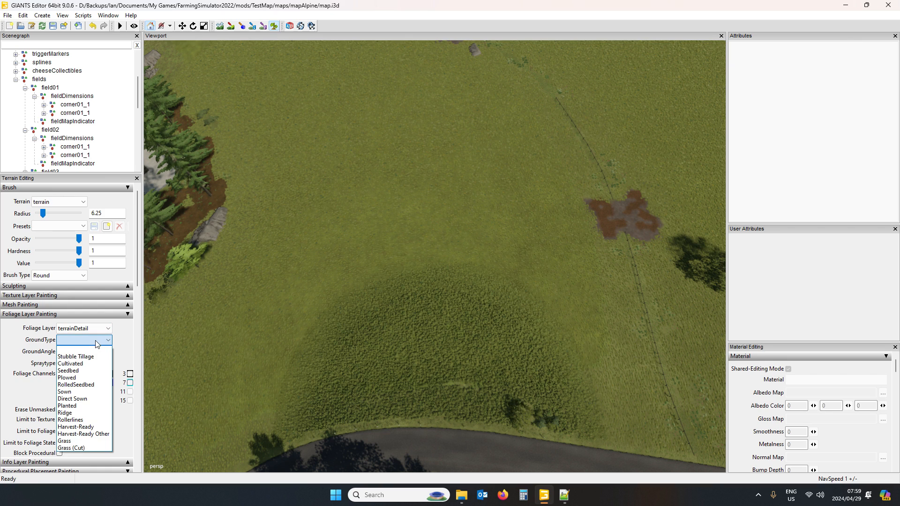
left_click(91, 366)
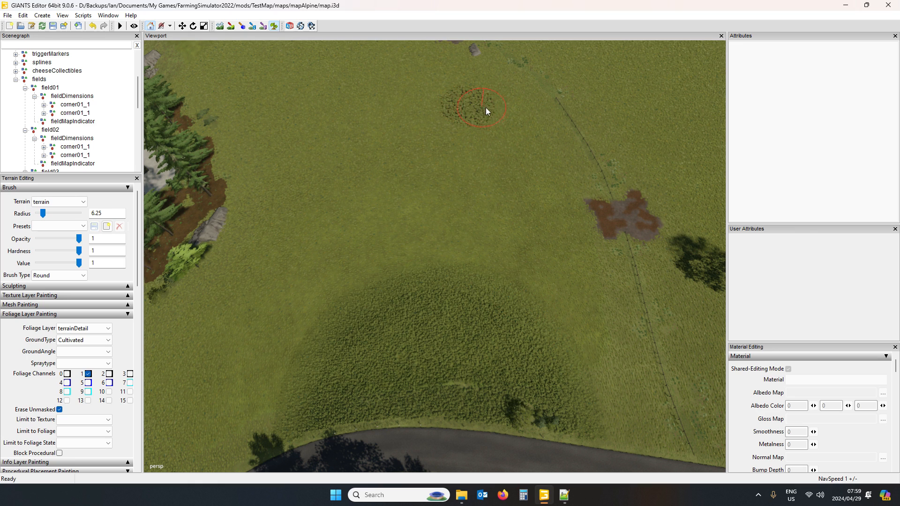
Paint the closed outline of a field with cultivated ground on the grass between the road and the fence.
left_click_drag(506, 121, 548, 192)
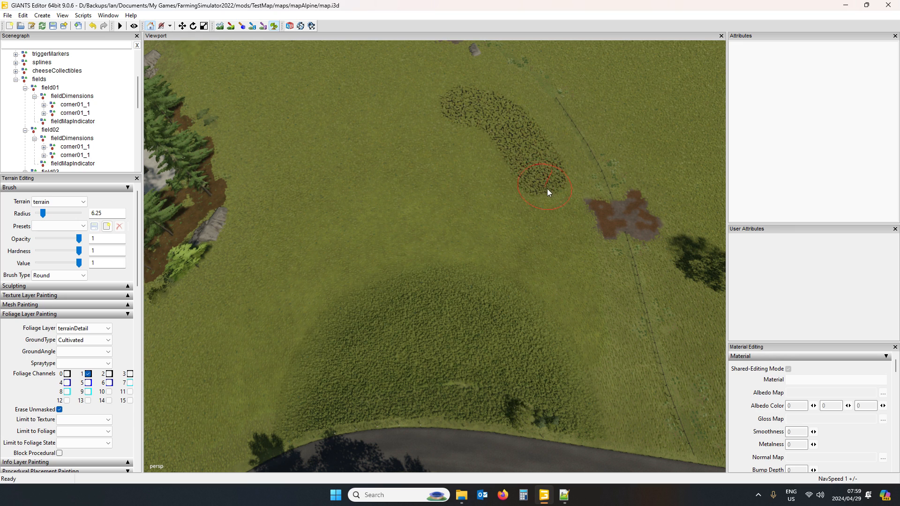
left_click_drag(562, 230, 586, 362)
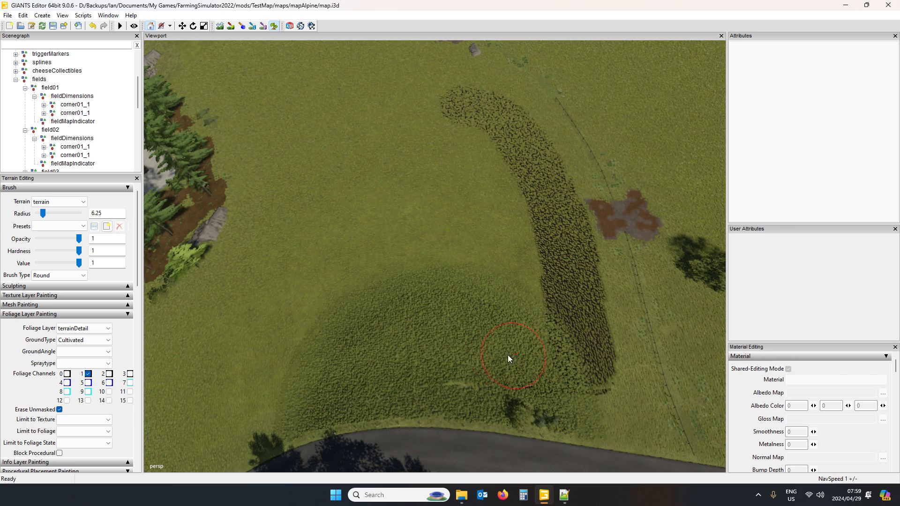
mouse_move(508, 355)
left_mouse_down()
mouse_move(320, 356)
mouse_move(308, 320)
mouse_move(310, 137)
left_mouse_up()
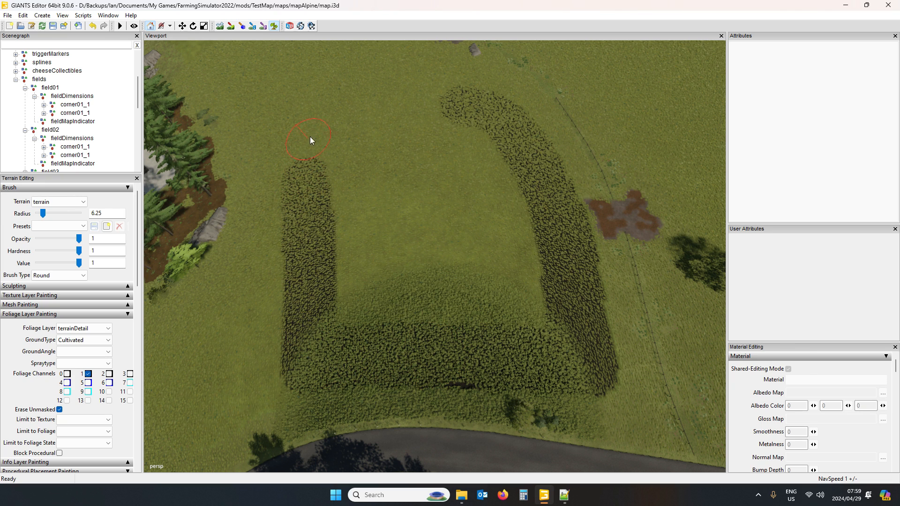
left_click_drag(383, 110, 452, 106)
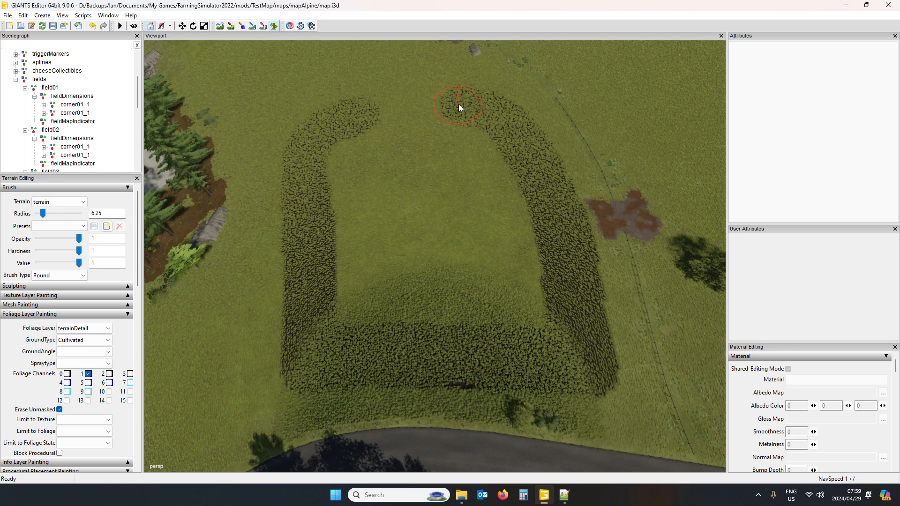
Enlarge the brush radius to 12 and fill the inside of the field outline with cultivated ground.
scroll(353, 159, "up", 6, "ctrl")
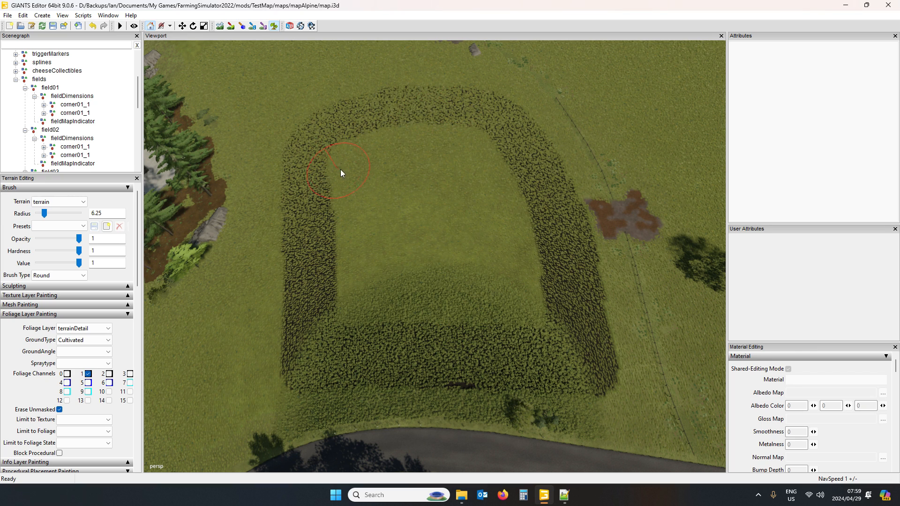
mouse_move(433, 150)
left_mouse_down()
mouse_move(491, 190)
mouse_move(504, 266)
mouse_move(453, 276)
left_mouse_up()
mouse_move(359, 293)
left_mouse_down()
mouse_move(371, 201)
mouse_move(426, 228)
left_mouse_up()
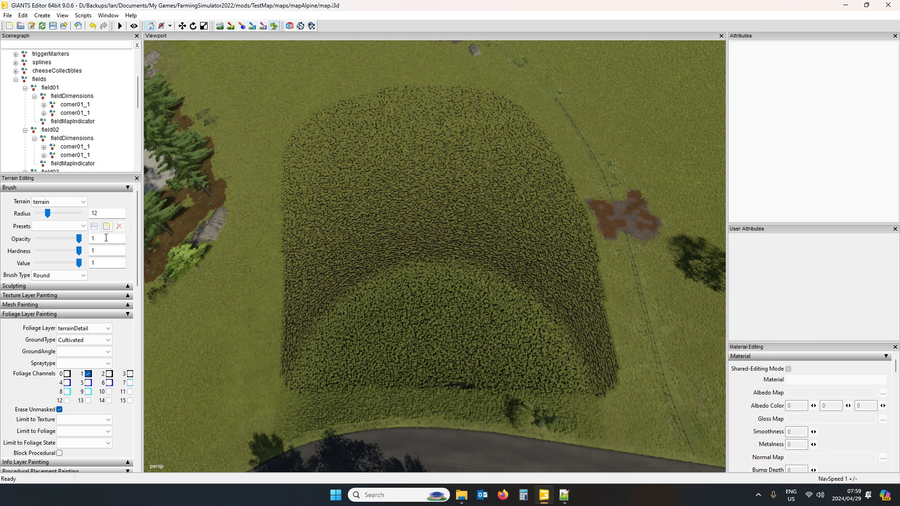
Choose meadow as the foliage layer and set the RMB sculpting operation to Subtract.
left_click(96, 329)
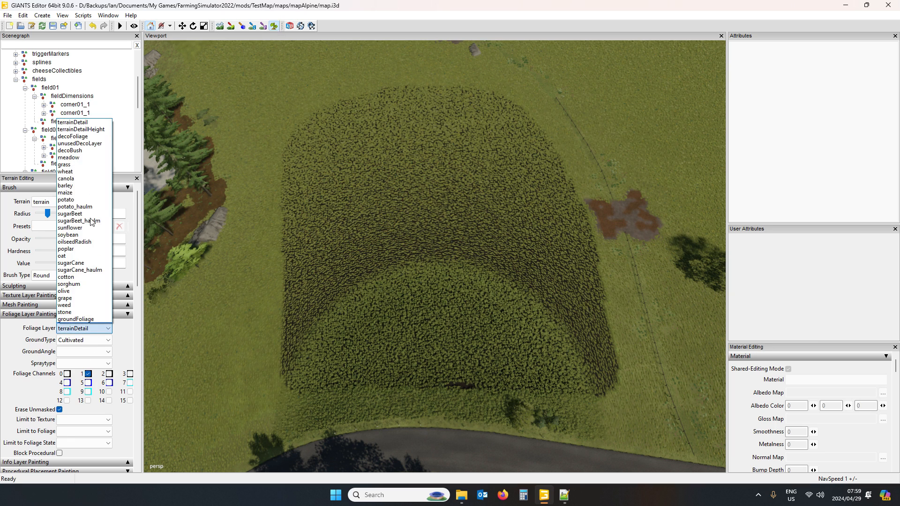
left_click(85, 158)
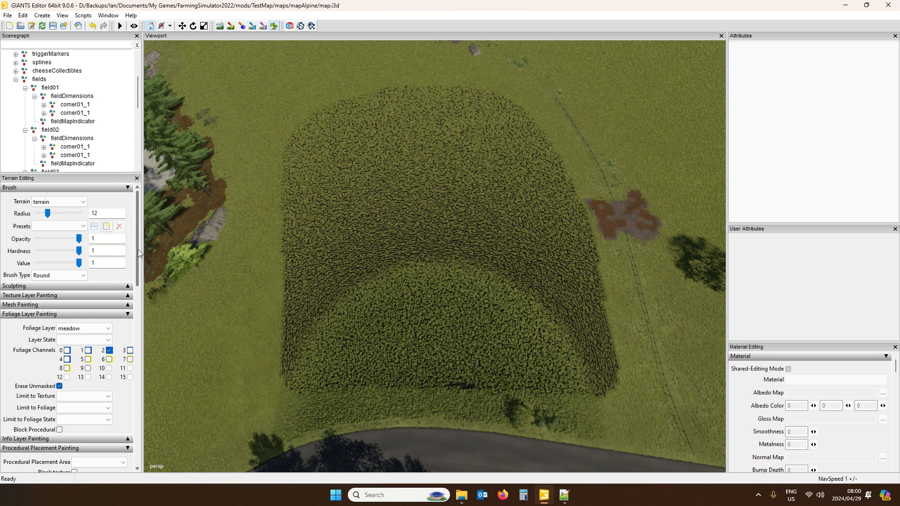
left_click(128, 287)
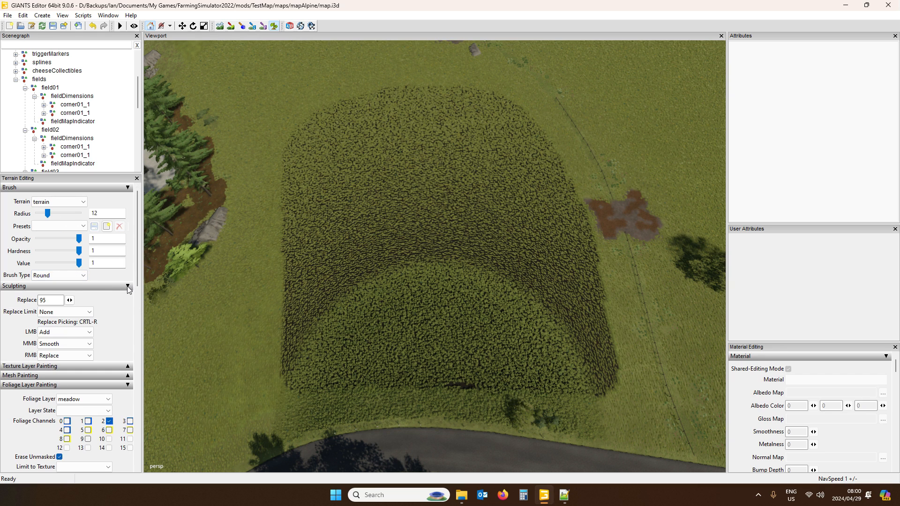
left_click(54, 359)
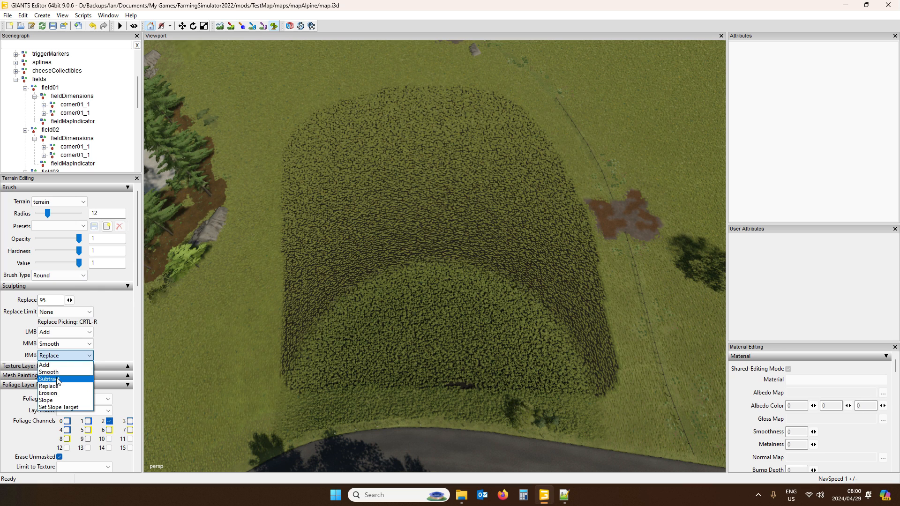
left_click(63, 370)
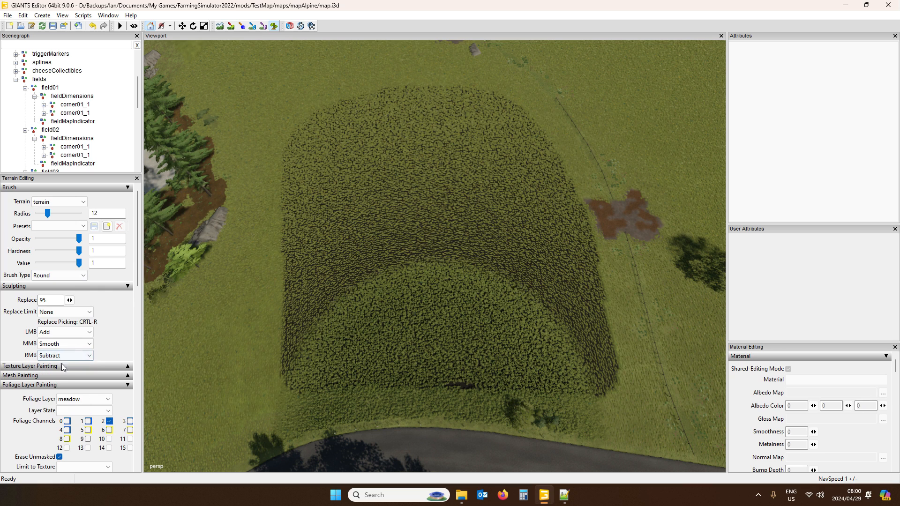
left_click(128, 287)
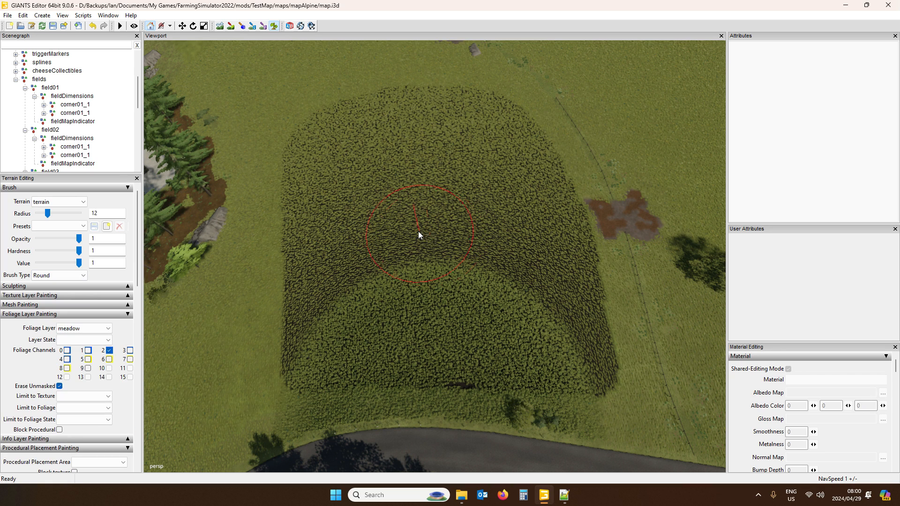
Erase the meadow foliage from the entire cultivated field, leaving the surrounding grass in place.
mouse_move(339, 246)
left_mouse_down()
mouse_move(330, 162)
mouse_move(339, 140)
mouse_move(397, 121)
mouse_move(480, 126)
mouse_move(526, 186)
mouse_move(570, 337)
mouse_move(500, 329)
mouse_move(329, 337)
mouse_move(324, 177)
mouse_move(327, 148)
mouse_move(353, 132)
left_mouse_up()
mouse_move(406, 124)
left_mouse_down()
mouse_move(449, 127)
mouse_move(394, 279)
mouse_move(456, 197)
mouse_move(402, 140)
left_mouse_up()
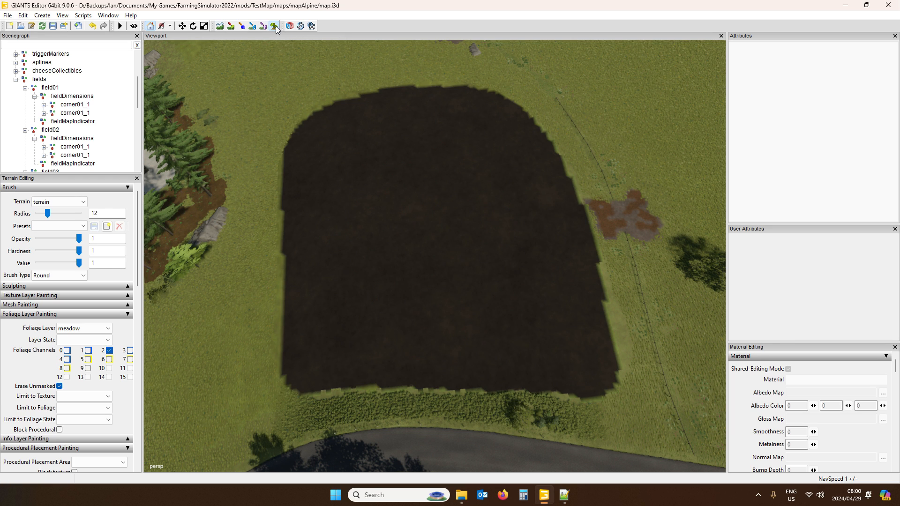
key("w")
key("w")
right_click_drag(477, 270, 604, 191)
key("s")
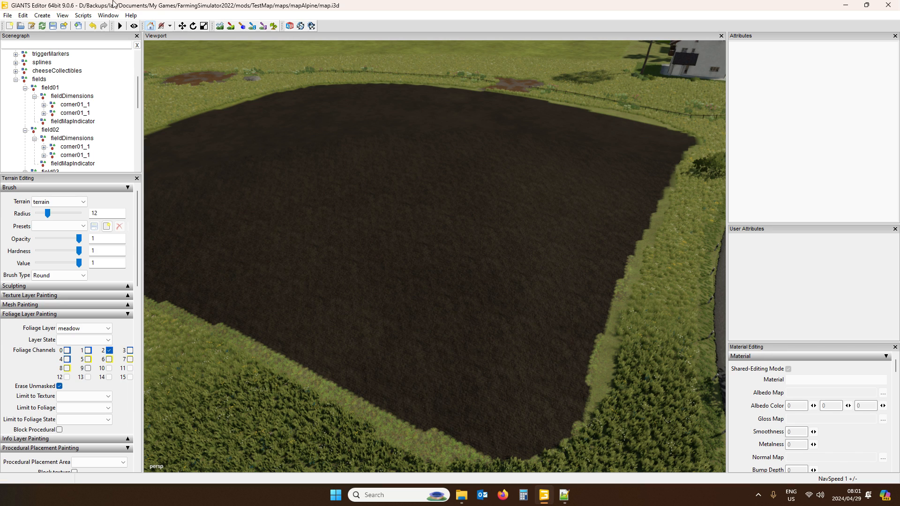
Review the attributes of the fields group and field01, and view the painted field from several angles.
left_click(39, 81)
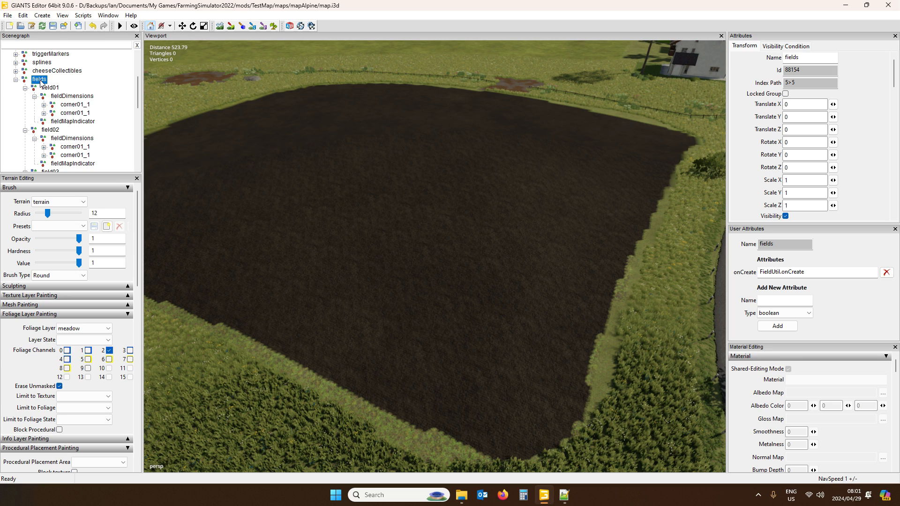
left_click(45, 87)
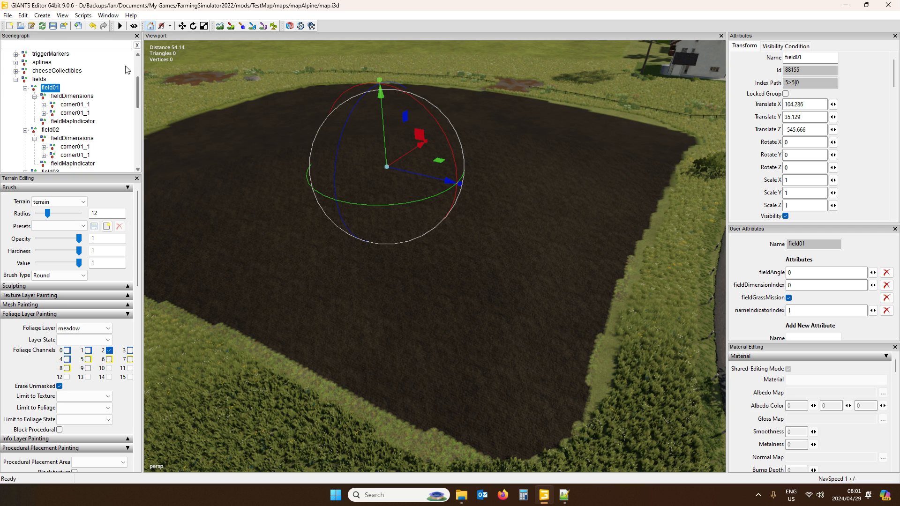
left_click(380, 85)
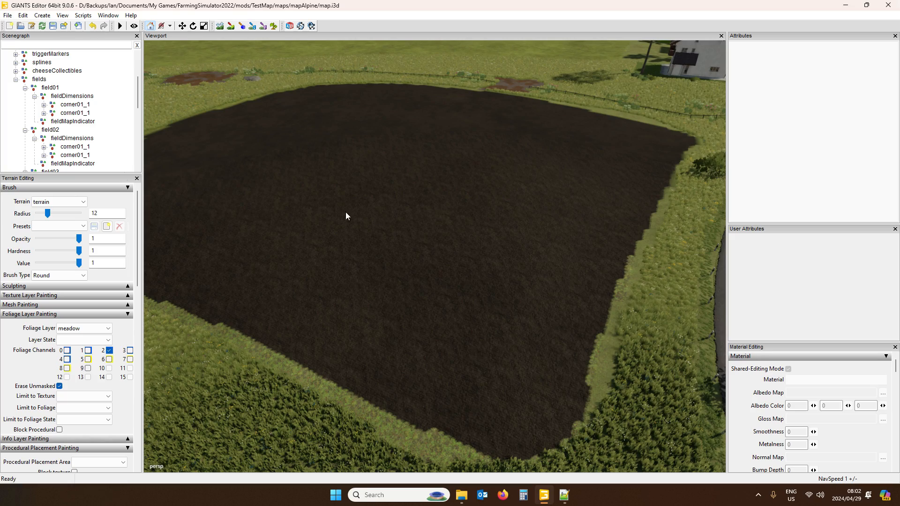
left_click_drag(398, 217, 509, 221, "alt")
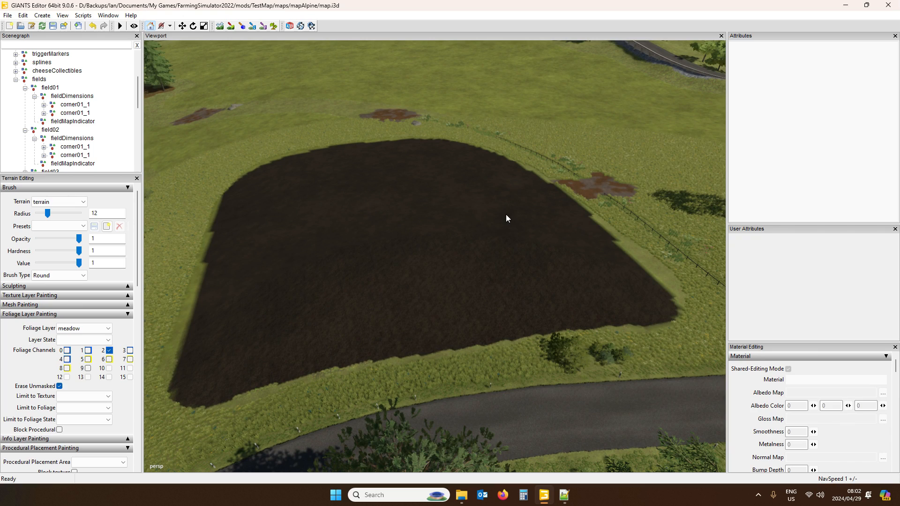
left_click_drag(500, 219, 485, 228, "alt")
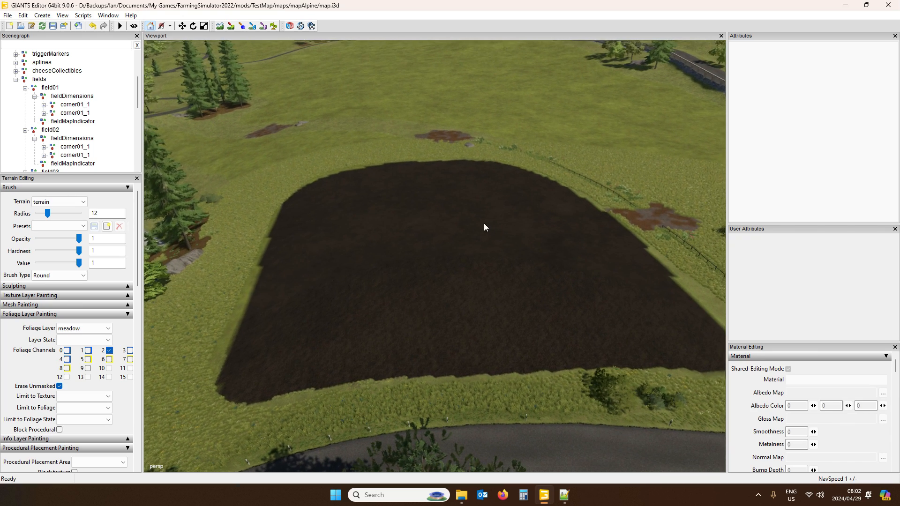
left_click_drag(346, 293, 553, 253, "alt")
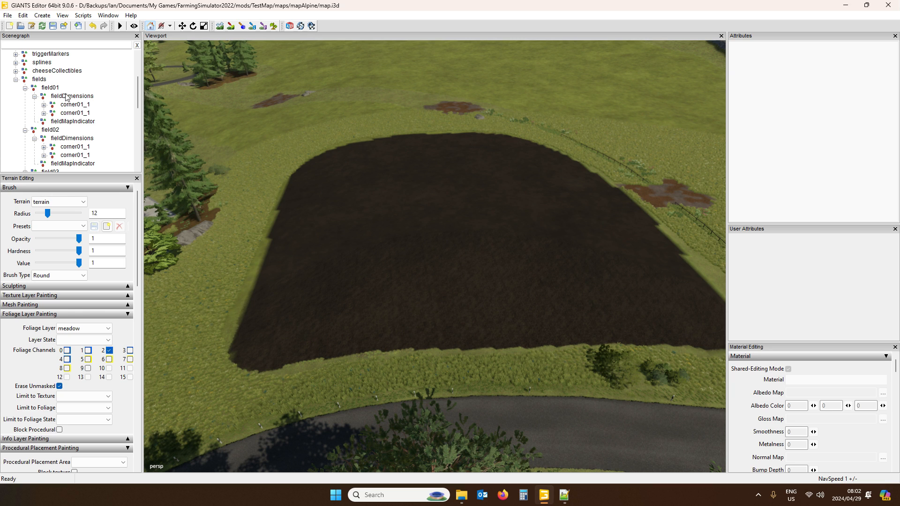
Place field01's first corner01_1 on the edge of the painted field at the rounded corner nearest the road.
left_click(75, 106)
right_click_drag(460, 226, 460, 345)
scroll(447, 321, "down", 5)
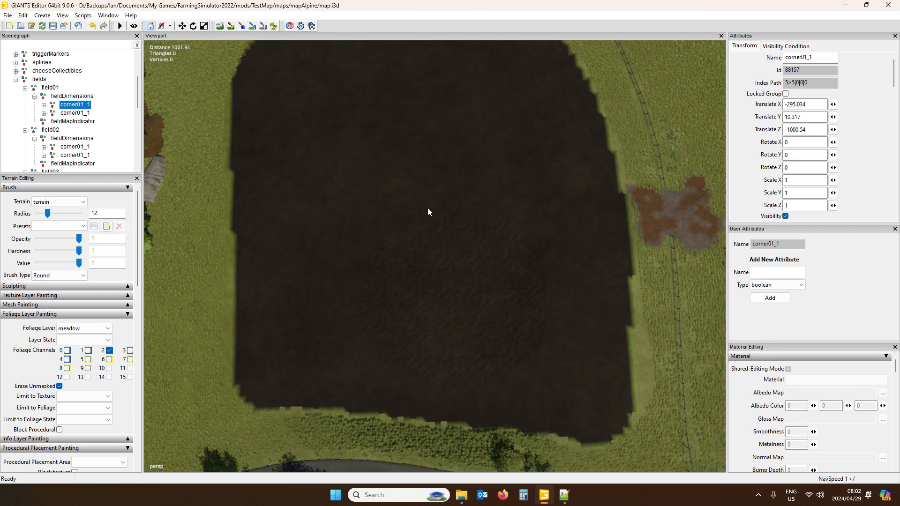
key("f")
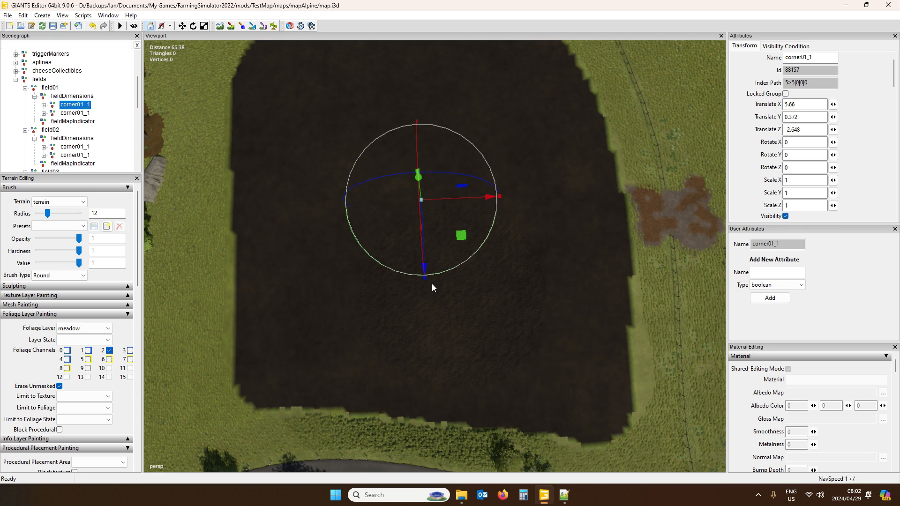
middle_click_drag(432, 283, 325, 263)
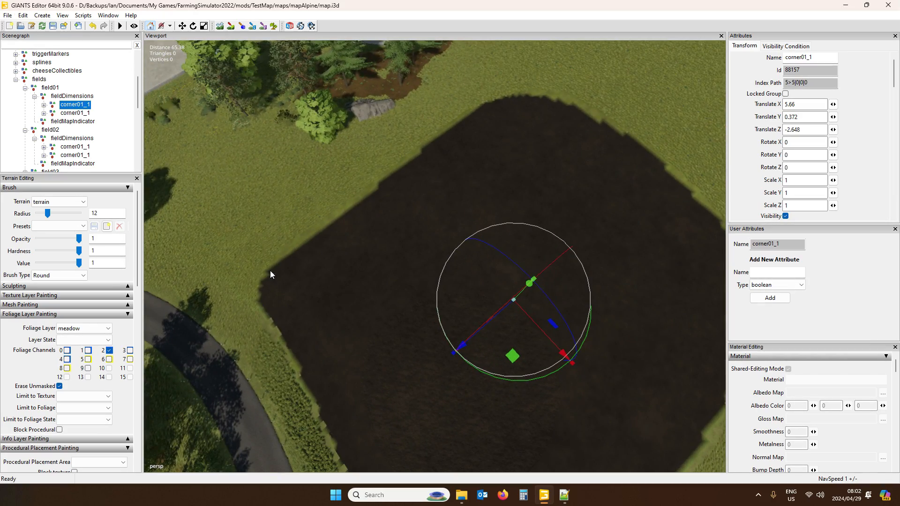
left_click_drag(558, 119, 535, 272, "alt")
scroll(541, 164, "up", 3)
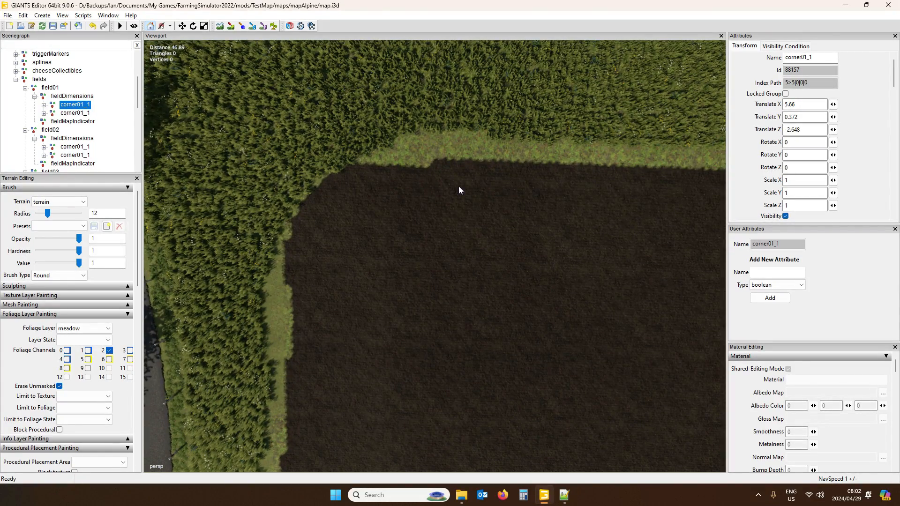
key("ctrl+b")
left_click(369, 164)
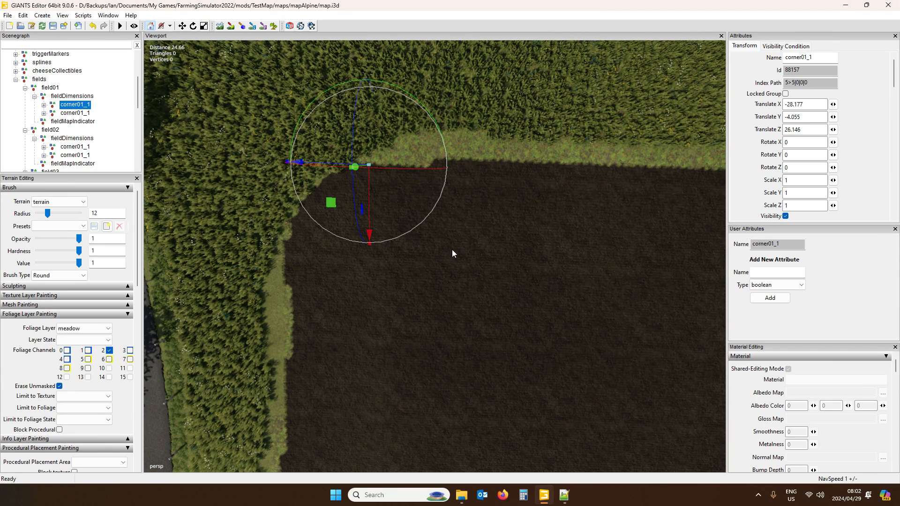
left_click_drag(458, 228, 457, 212, "alt")
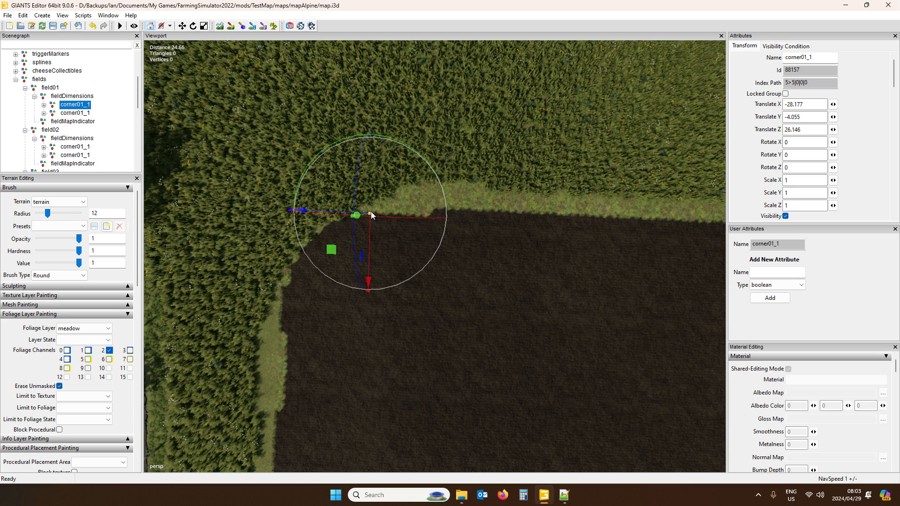
key("a")
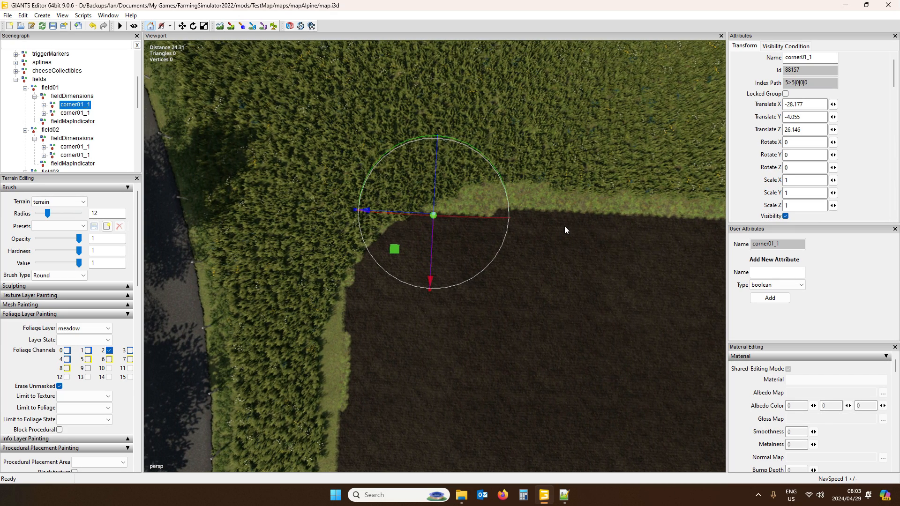
right_click(564, 226)
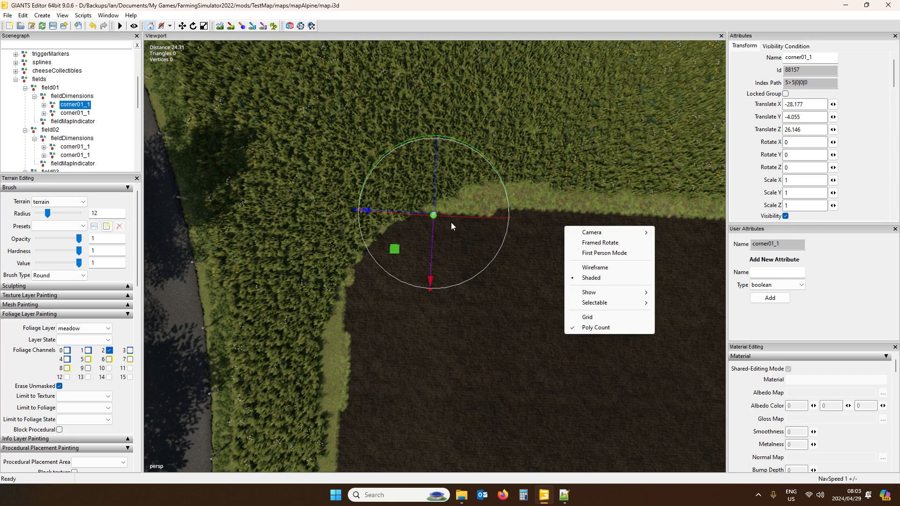
right_click_drag(536, 226, 648, 229)
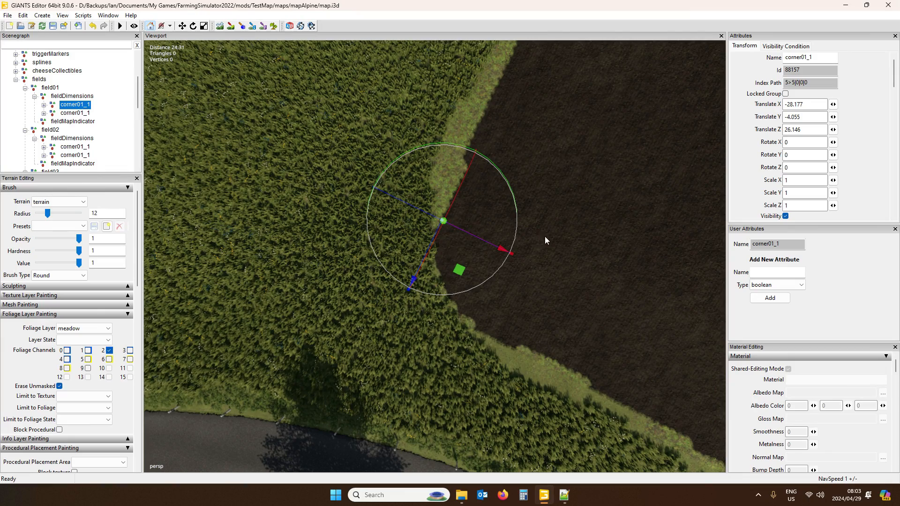
right_click_drag(545, 236, 423, 192)
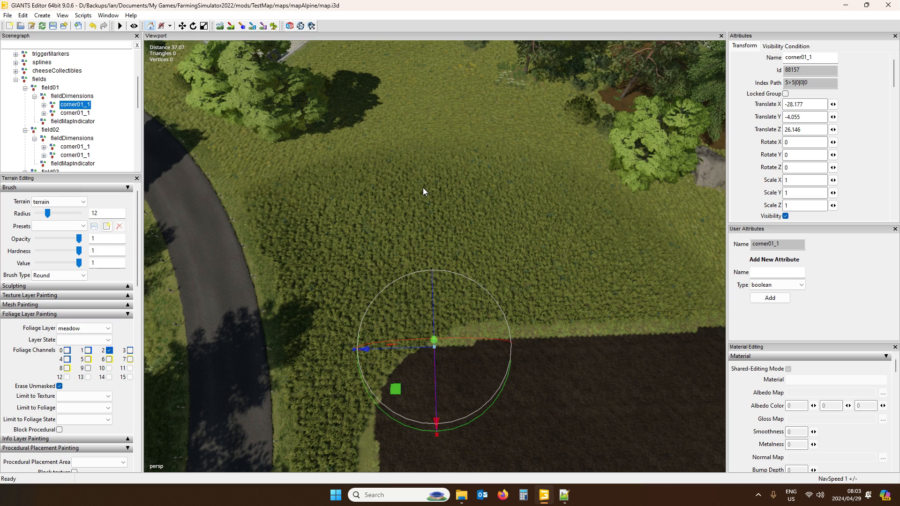
Save the map and run the Toggle Render Field Areas script with the fields group selected.
left_click(42, 80)
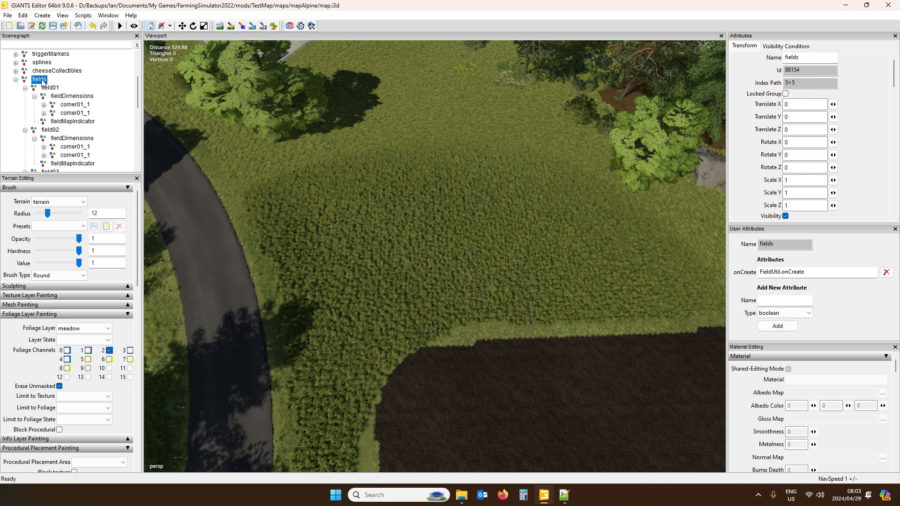
left_click(53, 27)
left_click(40, 80)
left_click(50, 88)
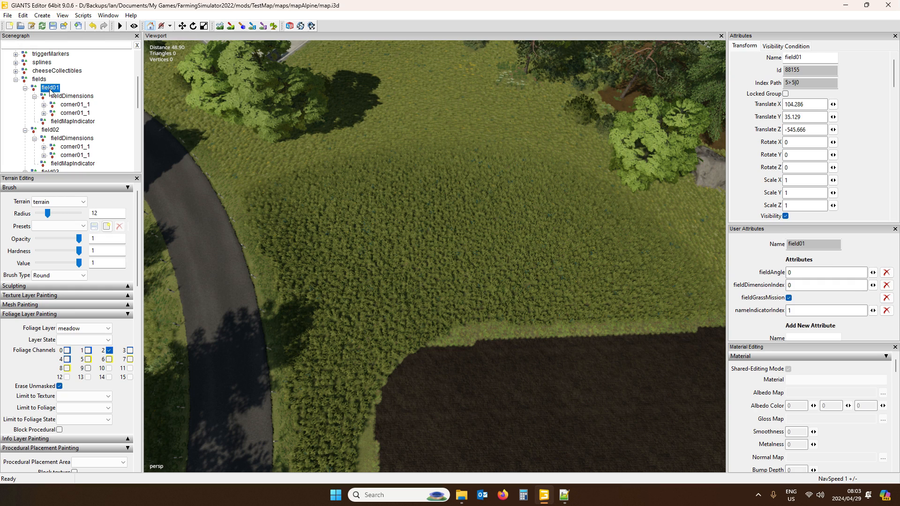
left_click(41, 80)
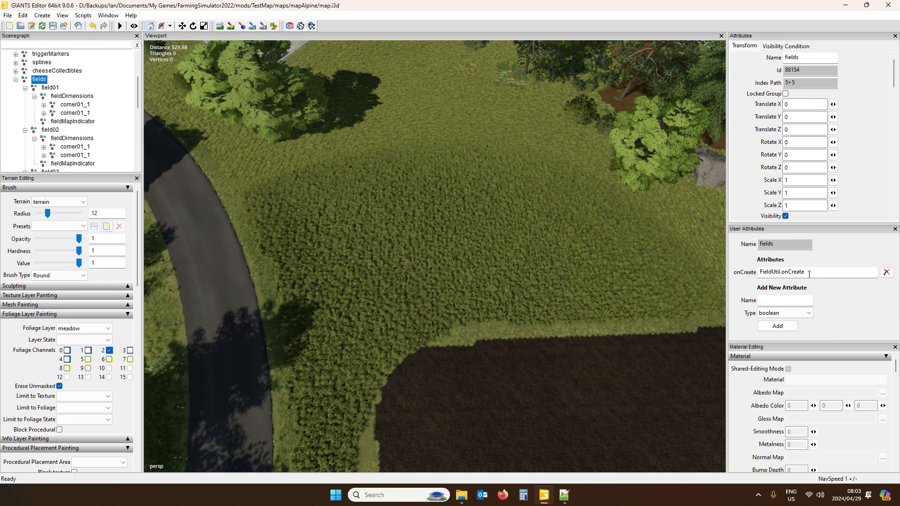
left_click(83, 15)
mouse_move(97, 27)
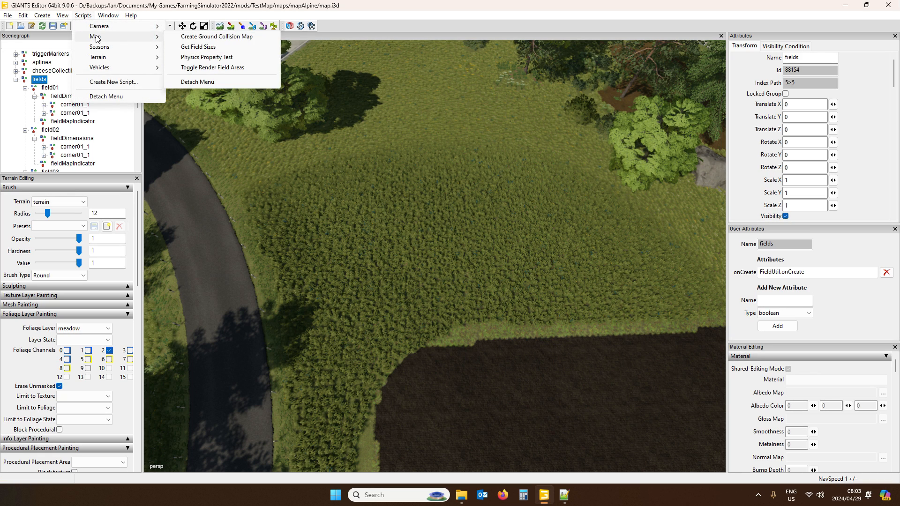
left_click(211, 69)
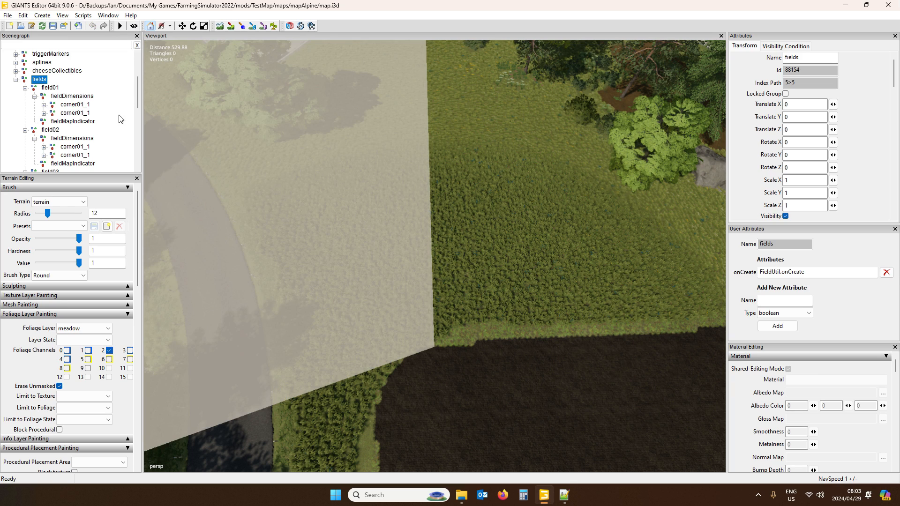
Expand field01's first corner01_1 and shift it along its Z axis to a Translate Z of 20.106.
double_click(74, 105)
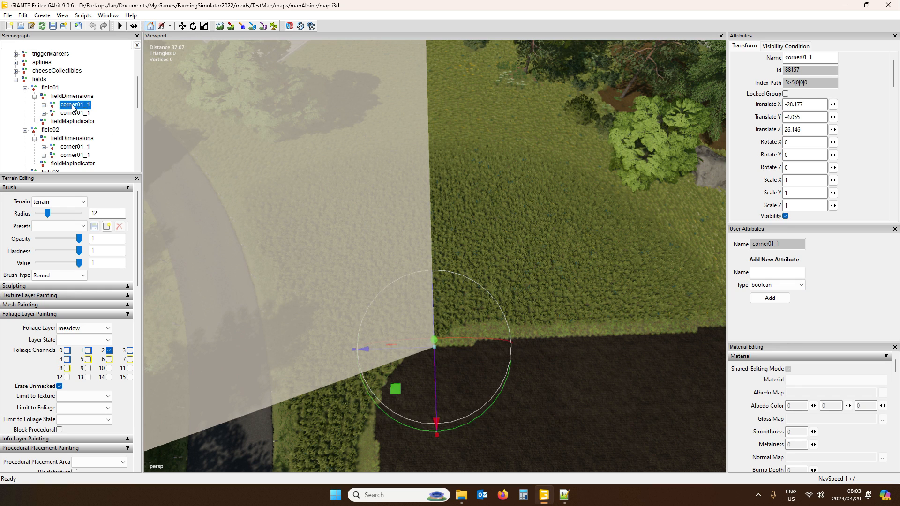
left_click(44, 105)
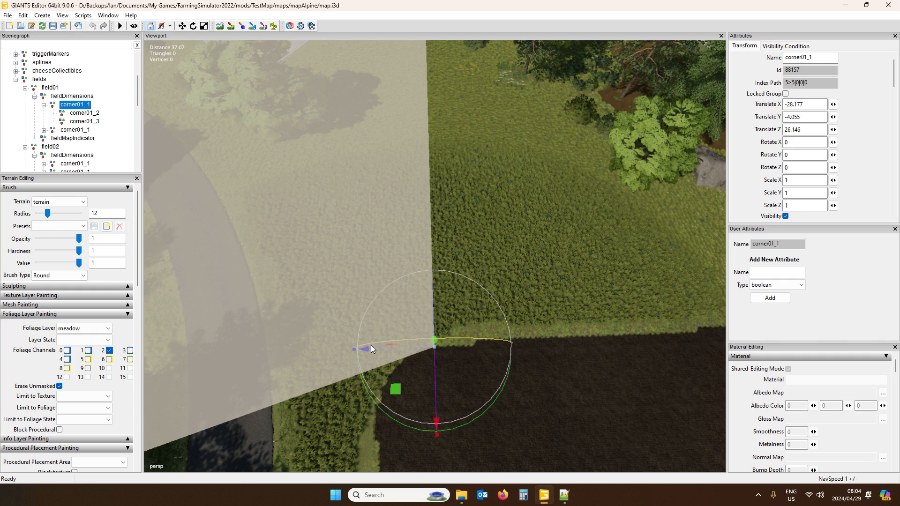
left_click_drag(370, 347, 465, 287)
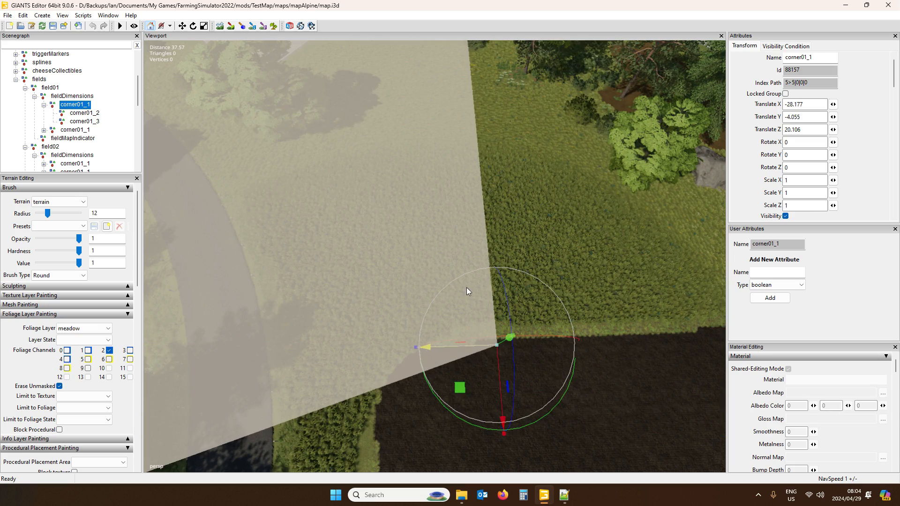
scroll(661, 294, "down", 5)
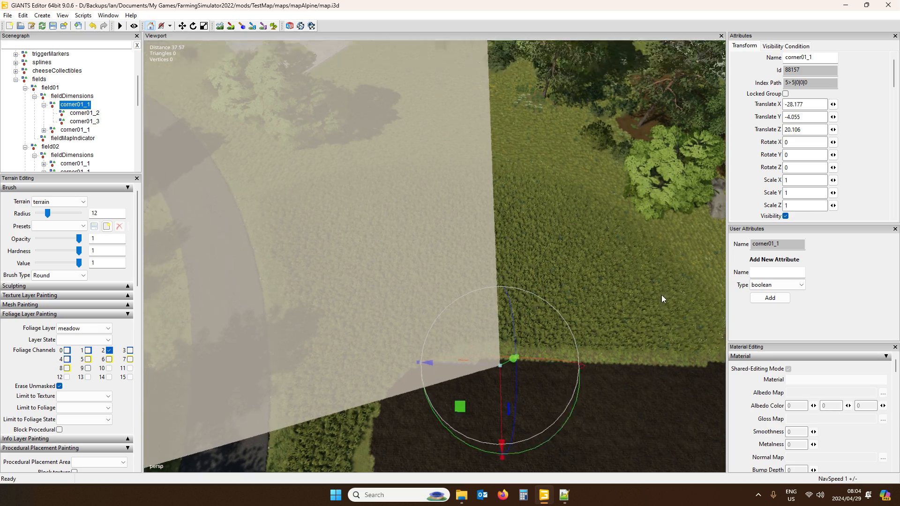
right_click_drag(651, 276, 621, 260)
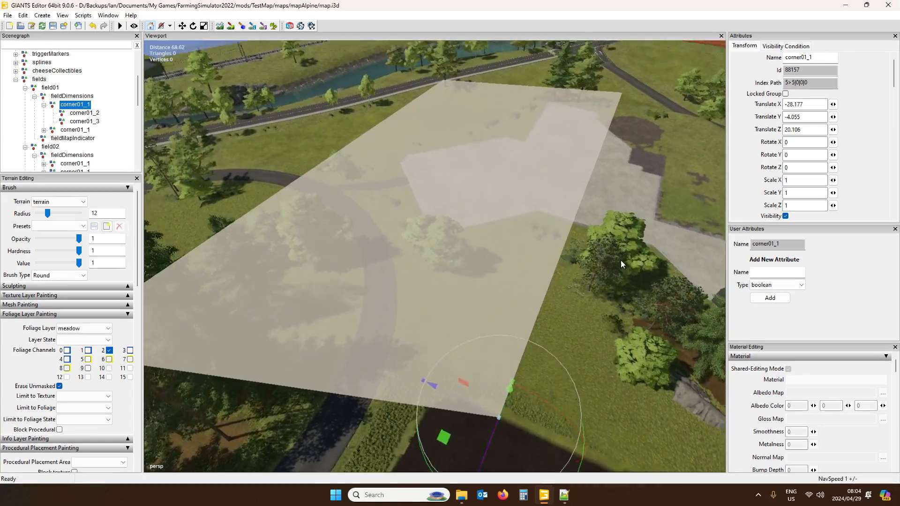
scroll(624, 265, "down", 4)
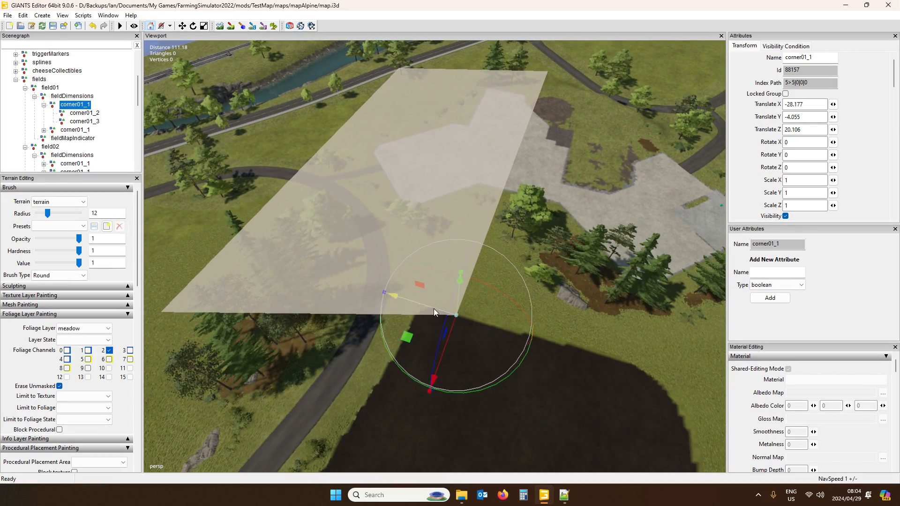
Shift field01's first corner01_1 along its Z axis to 25.476 so it sits on the painted field's edge.
left_click_drag(434, 308, 456, 242)
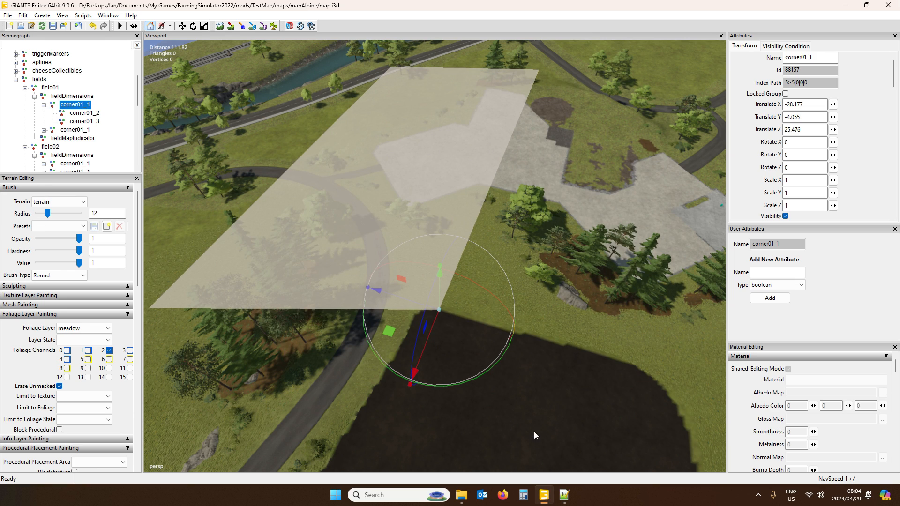
scroll(533, 431, "up", 5)
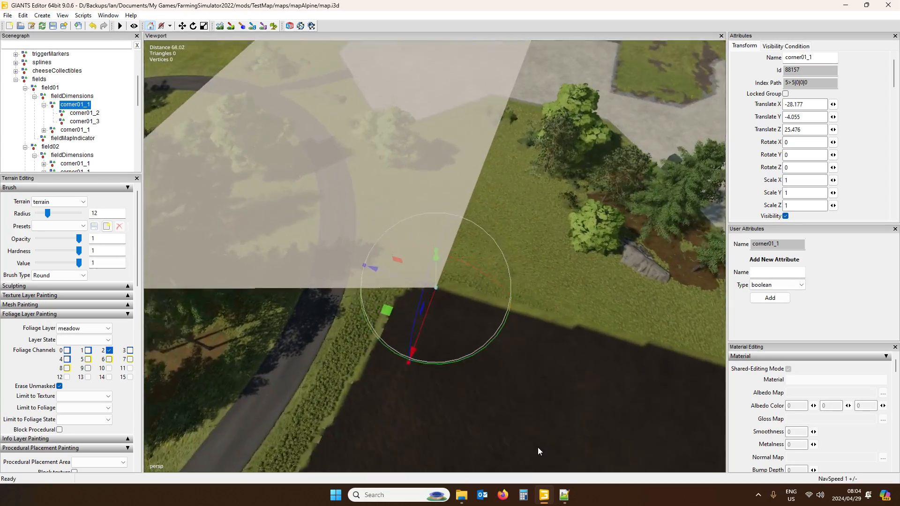
scroll(540, 448, "up", 10)
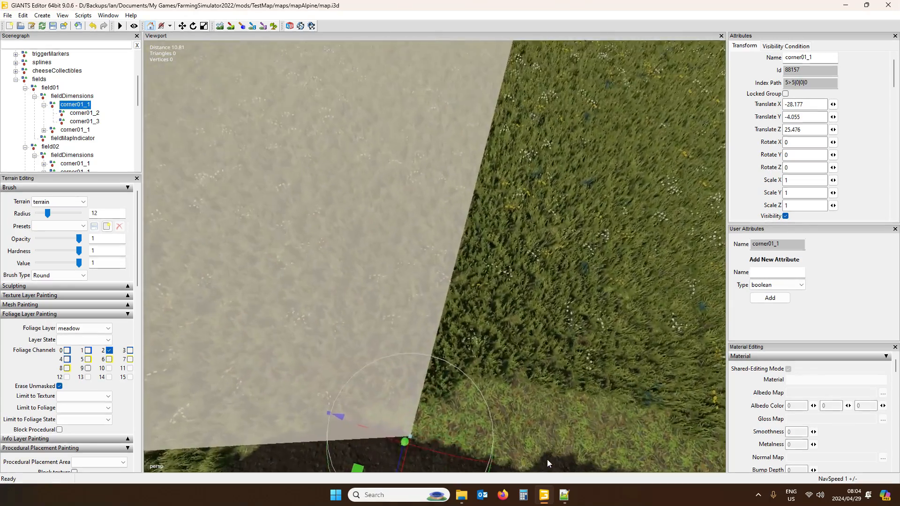
right_click_drag(547, 460, 561, 470)
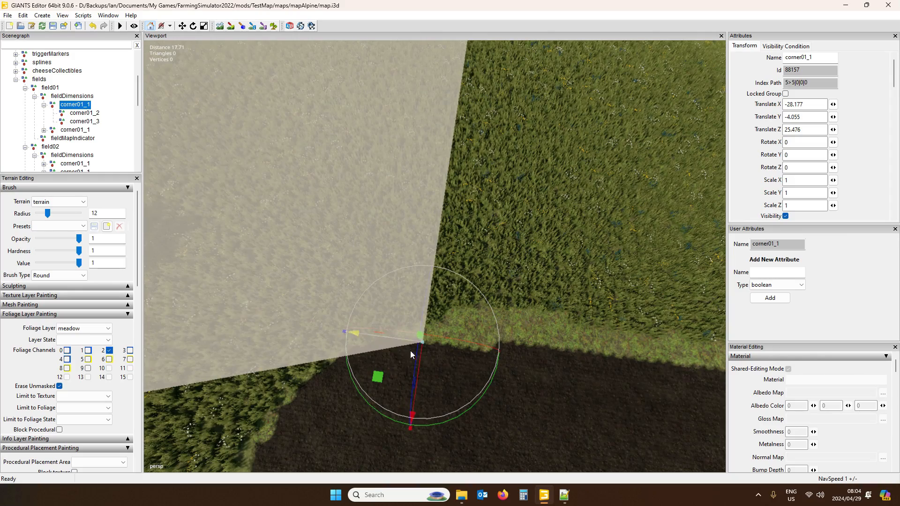
scroll(525, 370, "down", 6)
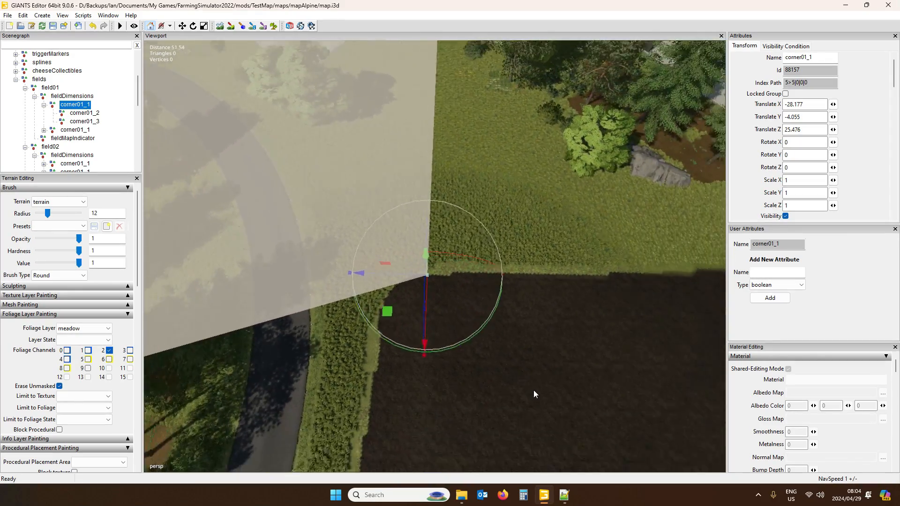
Place the first area's corner01_2 on the same painted edge, at about Translate X -2.2 and Z -51.6 from its parent corner.
key("Right")
left_click_drag(533, 390, 386, 361, "alt")
key("Right")
scroll(466, 407, "up", 2)
scroll(437, 408, "up", 2)
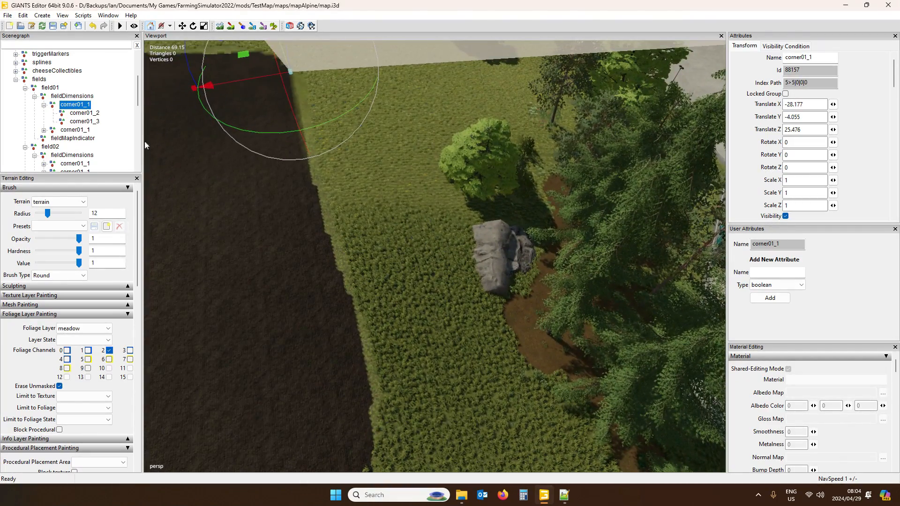
left_click(93, 113)
left_click_drag(404, 308, 412, 340, "alt")
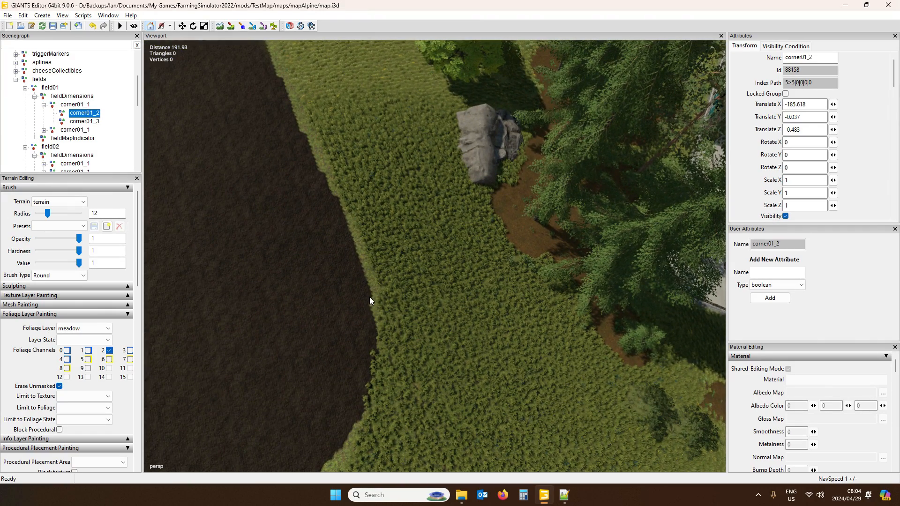
key("ctrl+b")
left_click_drag(469, 391, 435, 340, "alt")
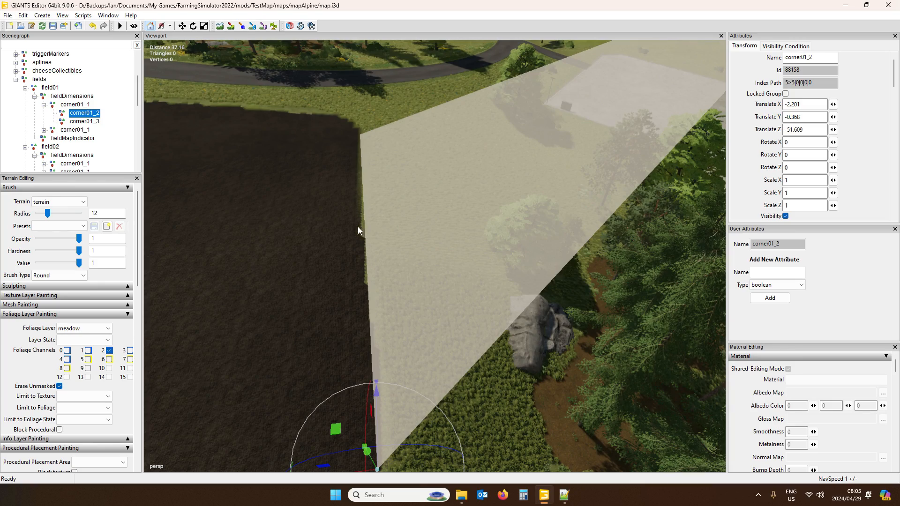
Place the first area's corner01_3 on the painted field's opposite edge and fine-tune it to Translate X 64.408, Z -47.905.
left_click_drag(371, 240, 566, 334, "alt")
scroll(482, 308, "down", 5)
scroll(412, 285, "down", 2)
scroll(566, 331, "up", 1)
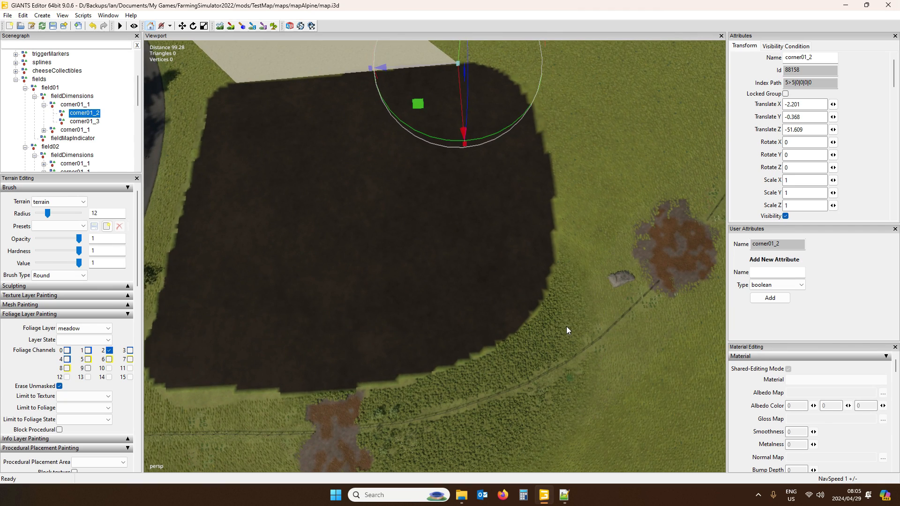
left_click(85, 121)
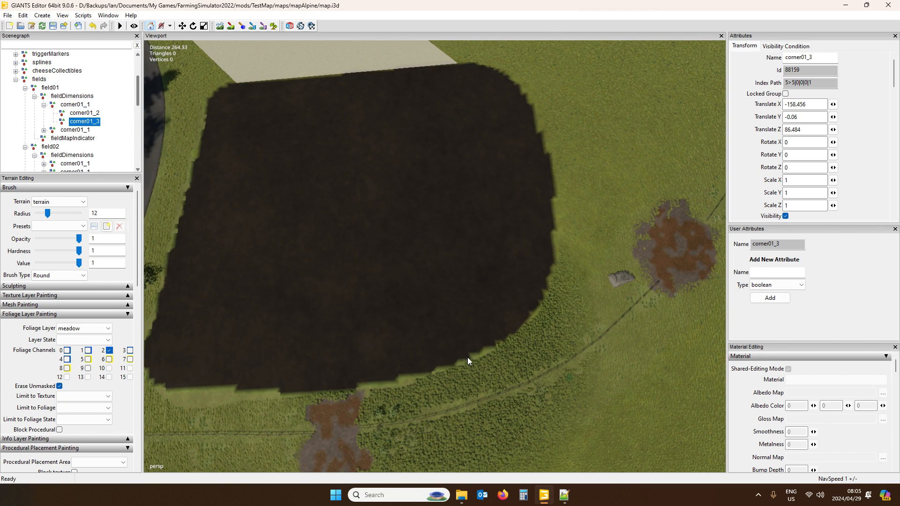
key("f")
left_click_drag(503, 402, 333, 331, "alt")
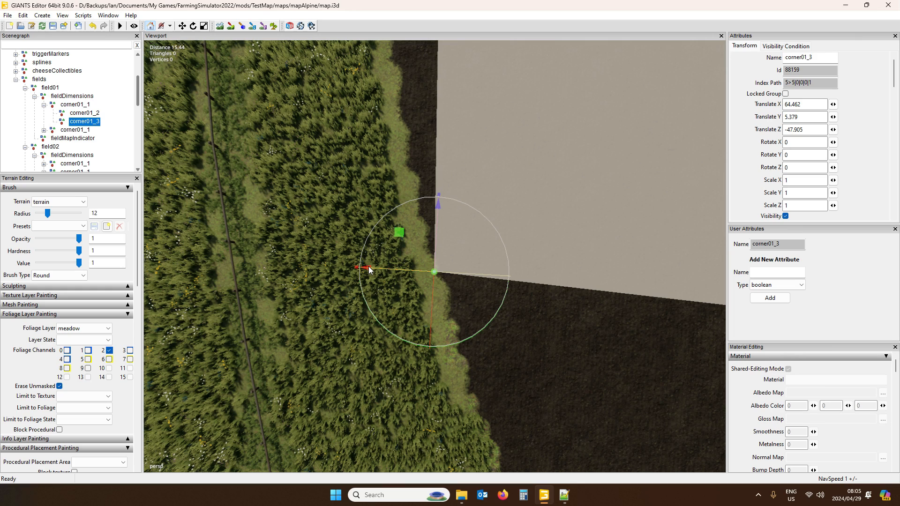
left_click_drag(369, 268, 370, 266)
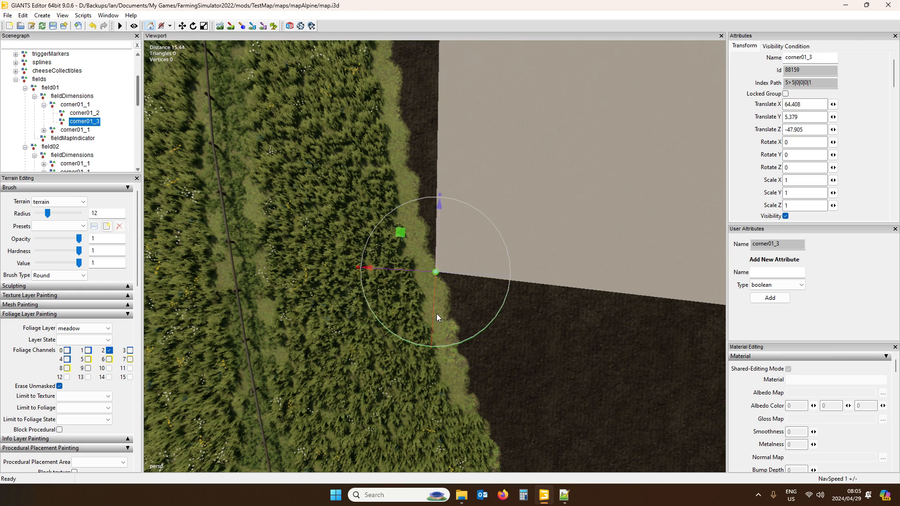
Collapse field01's first corner group, expand the second corner01_1 and place it at the first area's corner01_2 corner.
left_click_drag(530, 328, 602, 272, "alt")
scroll(672, 265, "down", 5)
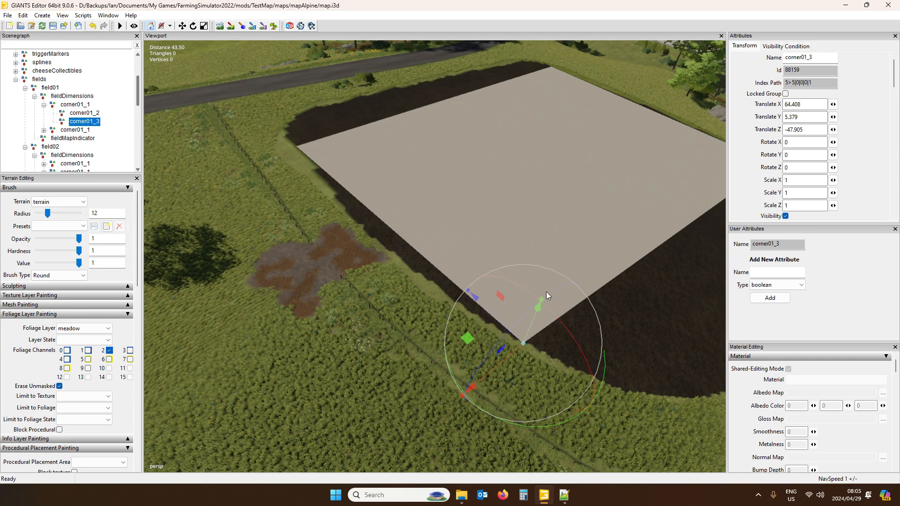
left_click_drag(696, 190, 597, 232, "alt")
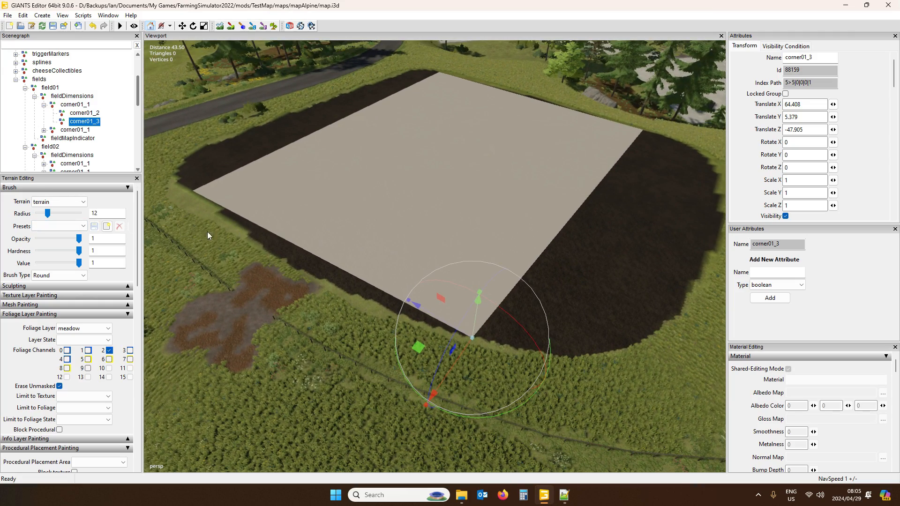
left_click_drag(207, 231, 301, 263, "alt")
scroll(300, 262, "down", 1)
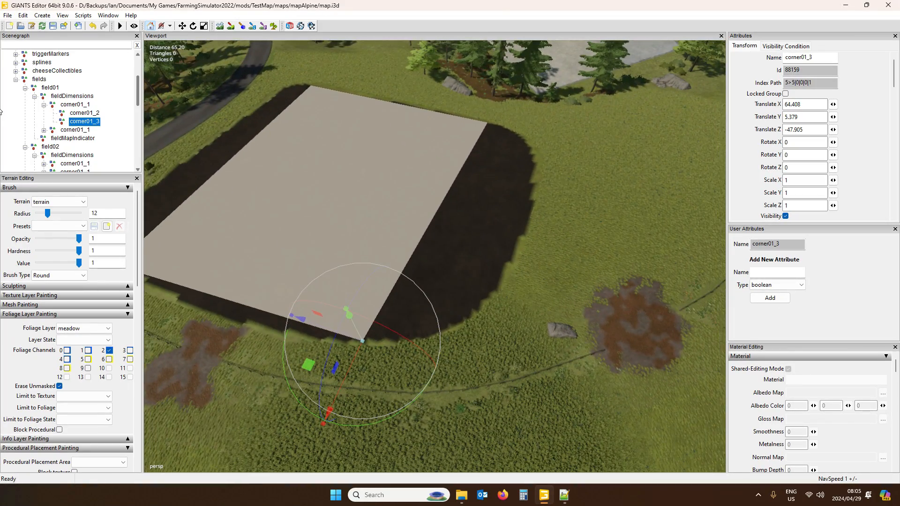
left_click(44, 106)
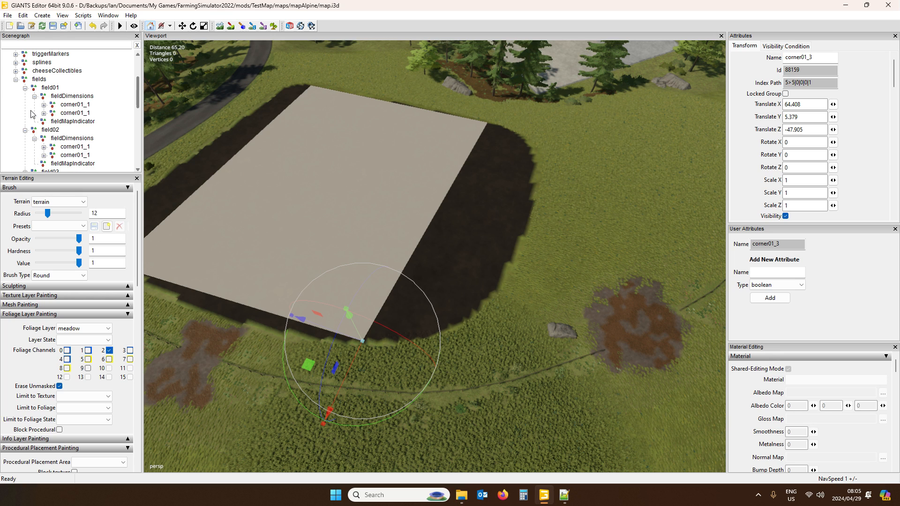
left_click(43, 113)
left_click(68, 114)
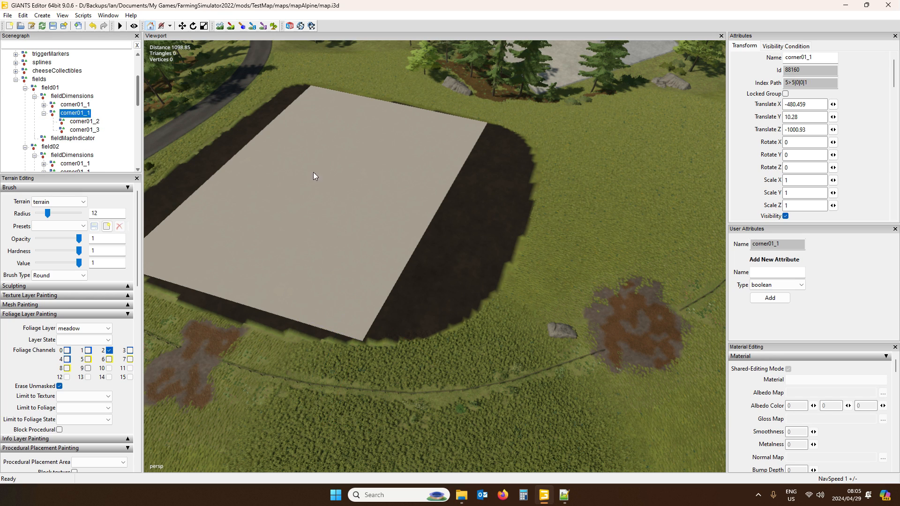
left_click_drag(423, 235, 468, 336, "alt")
scroll(429, 177, "up", 6, "alt")
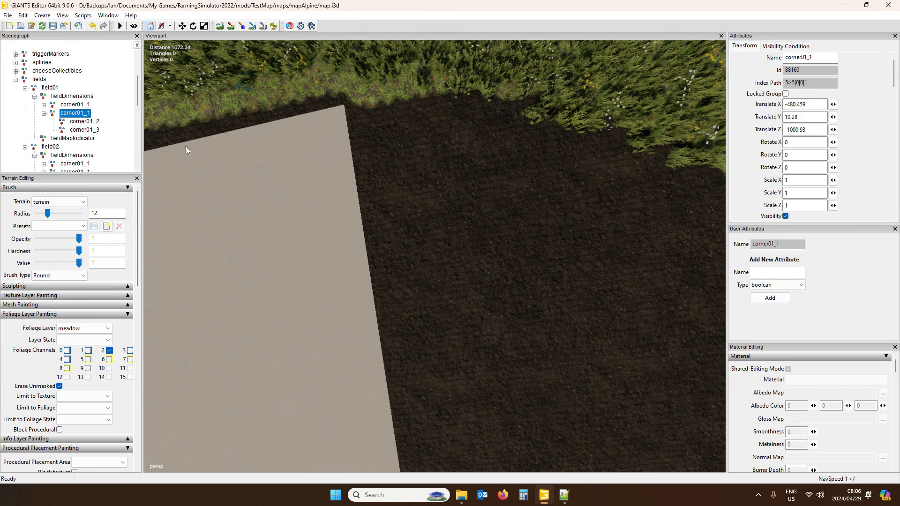
left_click(341, 105)
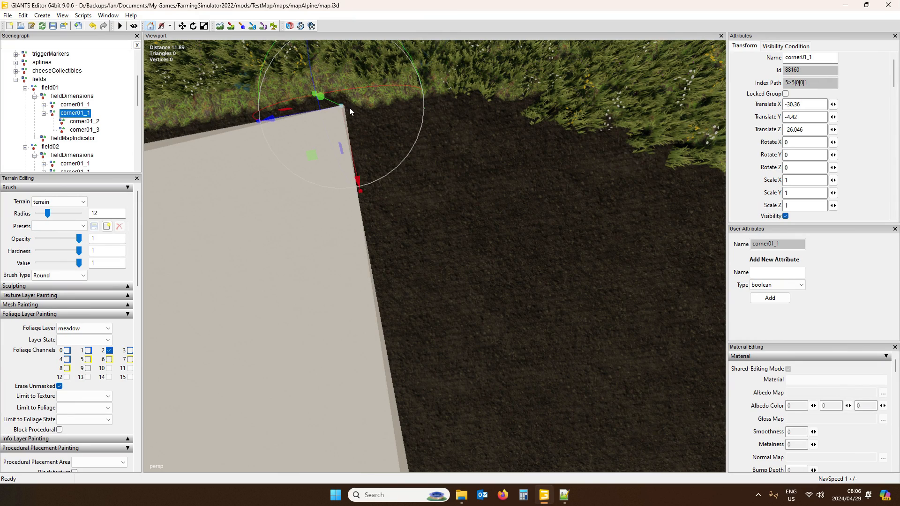
Fine-tune the second corner01_1 to Translate X -30.375 and Z -26.104, aligning it with the first area's corner.
left_click_drag(448, 153, 565, 137, "alt")
scroll(304, 62, "up", 4)
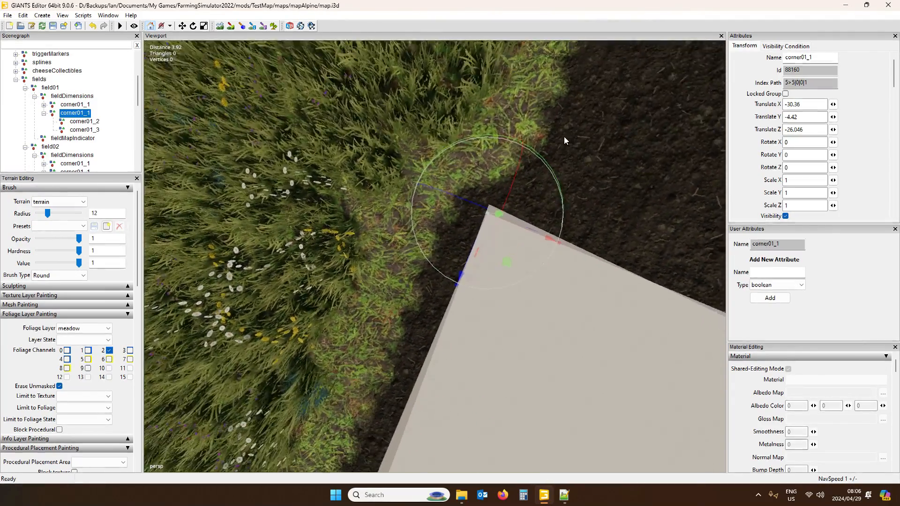
key("Right")
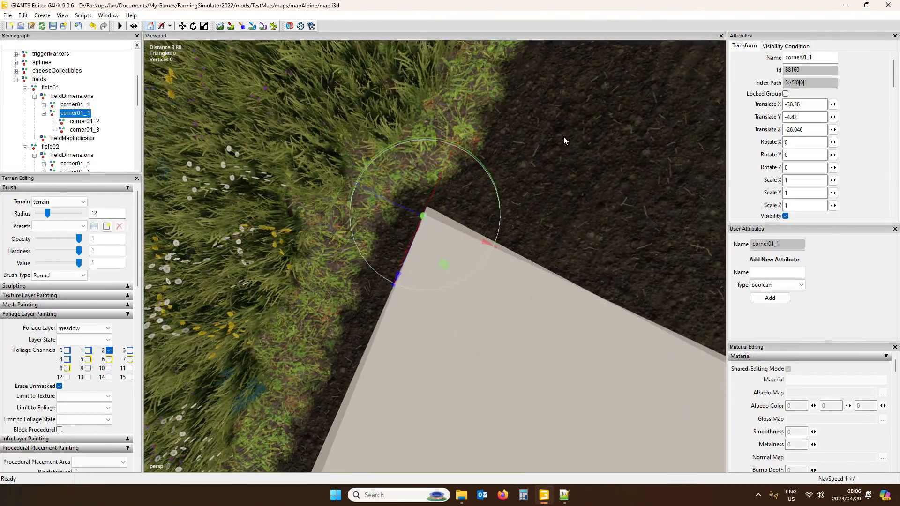
key("Left")
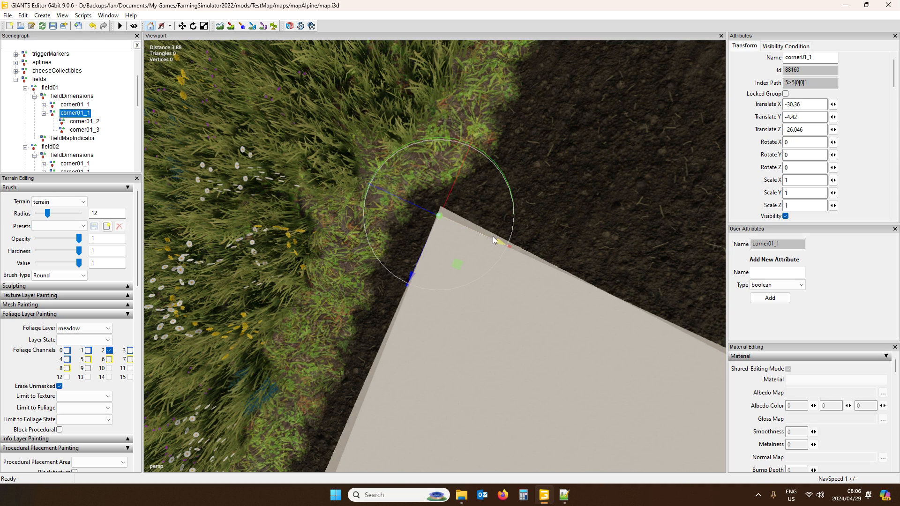
left_click_drag(493, 237, 492, 237)
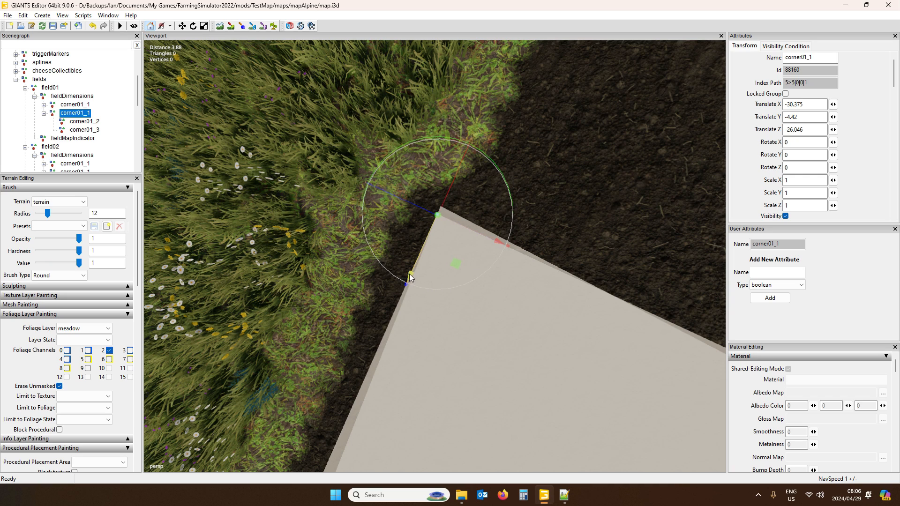
left_click_drag(406, 278, 412, 272)
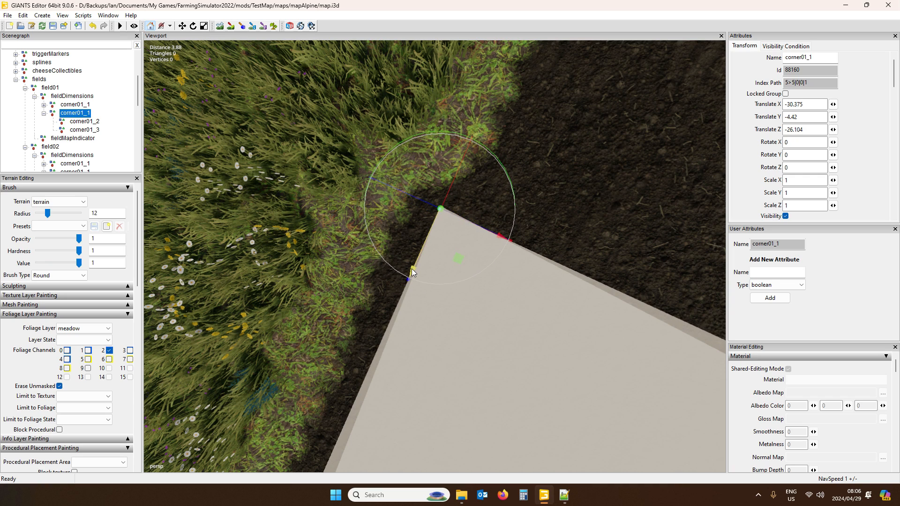
Place the second area's corner01_2 farther along the painted field's edge, at about Translate X 0.32 and Z -3.91 from its parent.
scroll(541, 299, "down", 2)
left_click_drag(541, 299, 338, 283, "alt")
scroll(556, 291, "down", 3)
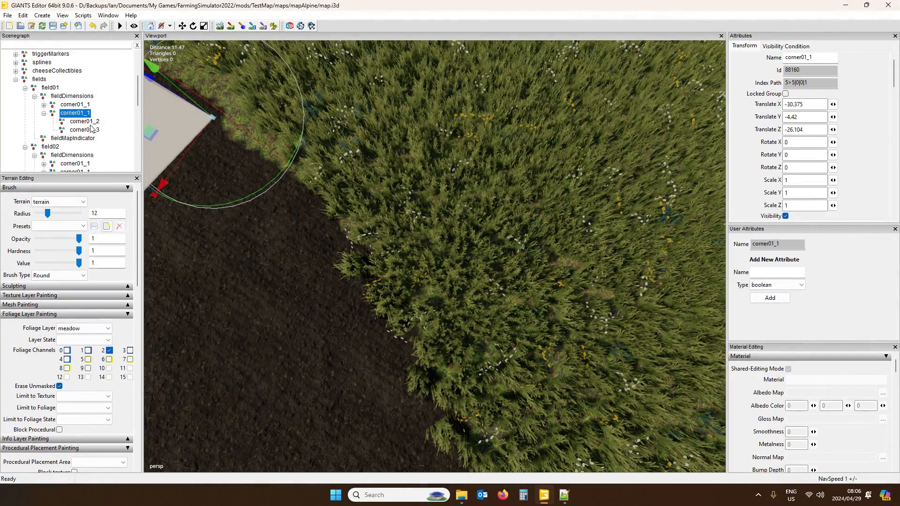
left_click(84, 121)
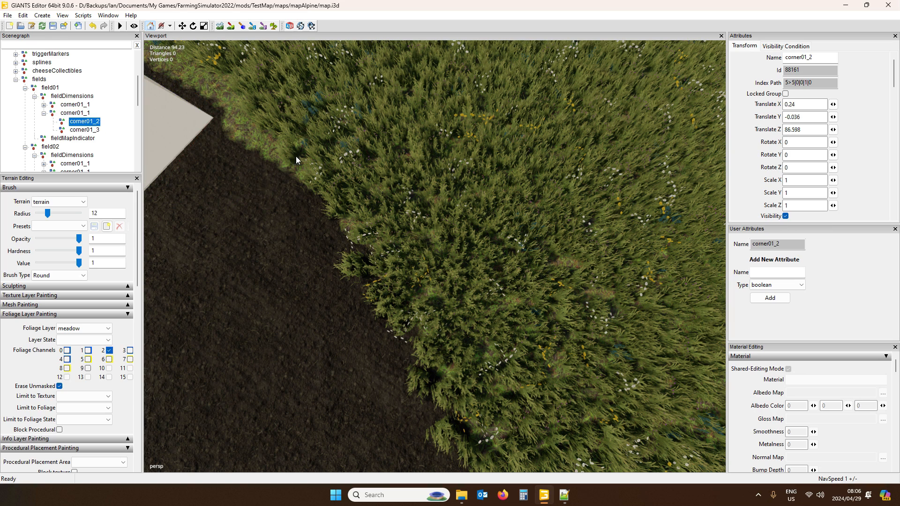
mouse_move(331, 204)
left_mouse_down()
mouse_move(338, 210)
mouse_move(332, 205)
left_mouse_up()
right_click_drag(332, 206, 304, 185)
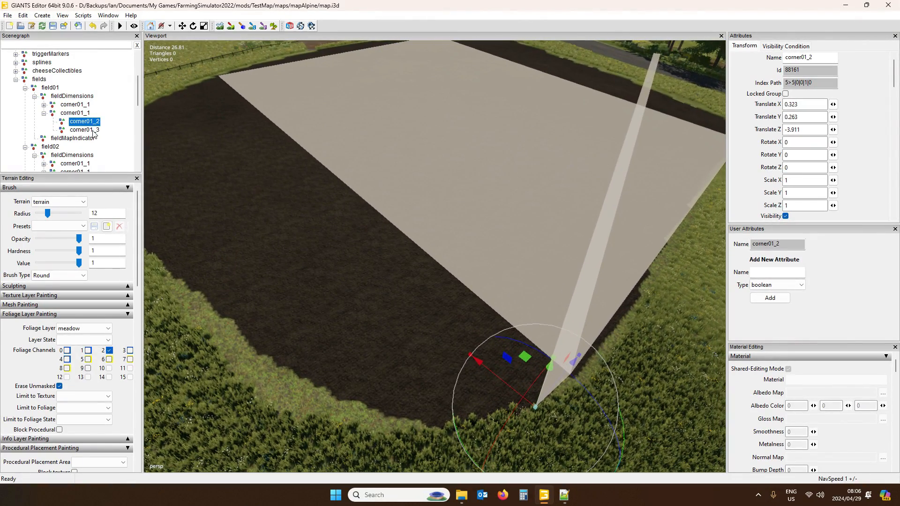
Place the second area's corner01_3 on the first area's long edge, at about Translate X 30.94 and Z 0.54 from its parent.
left_click(85, 130)
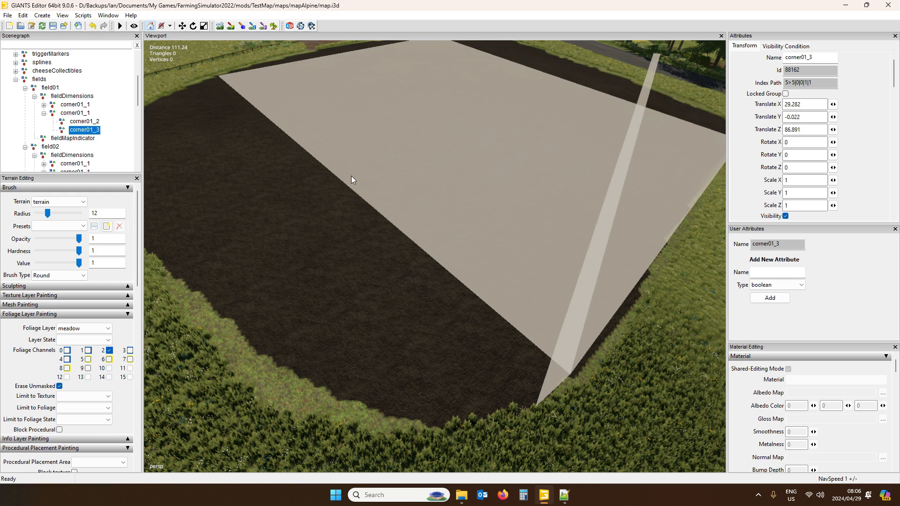
key("ctrl+b")
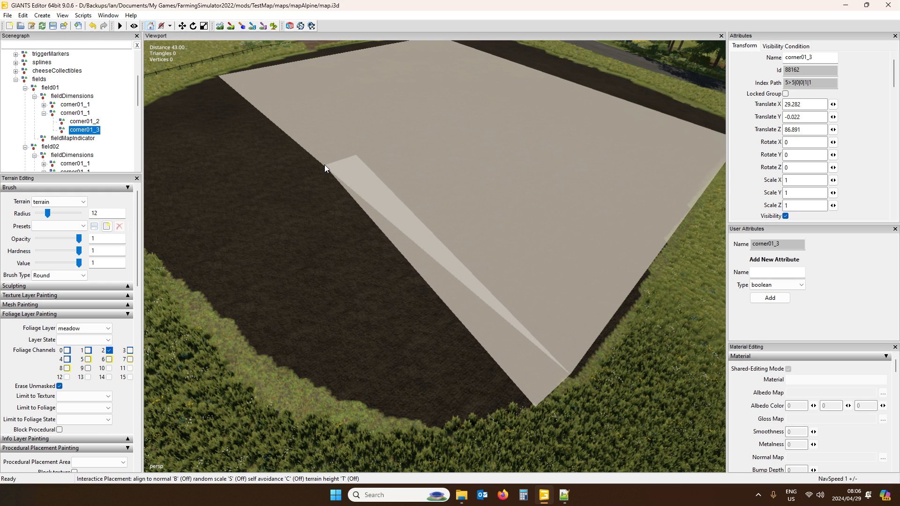
left_click(324, 164)
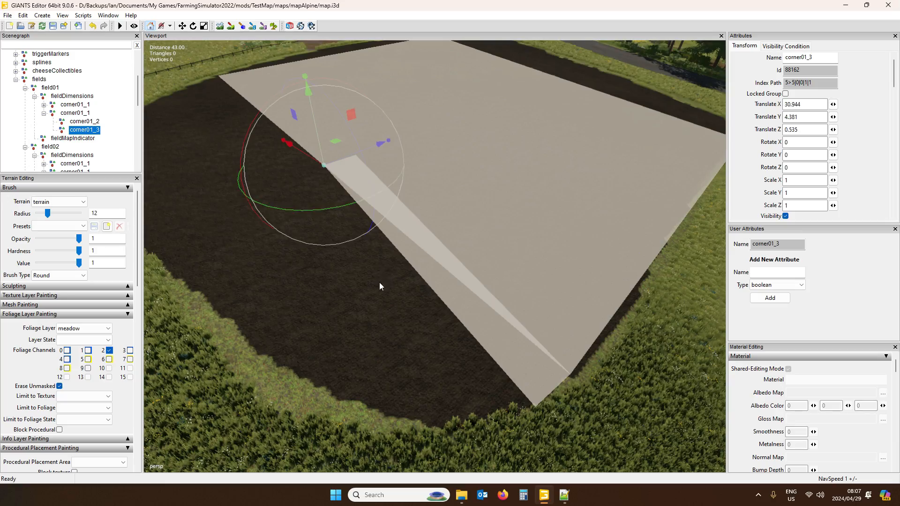
Collapse field01's second corner01_1 group and duplicate it to add a third dimension area.
scroll(414, 311, "up", 3)
scroll(414, 311, "up", 3)
left_click_drag(417, 303, 392, 272, "alt")
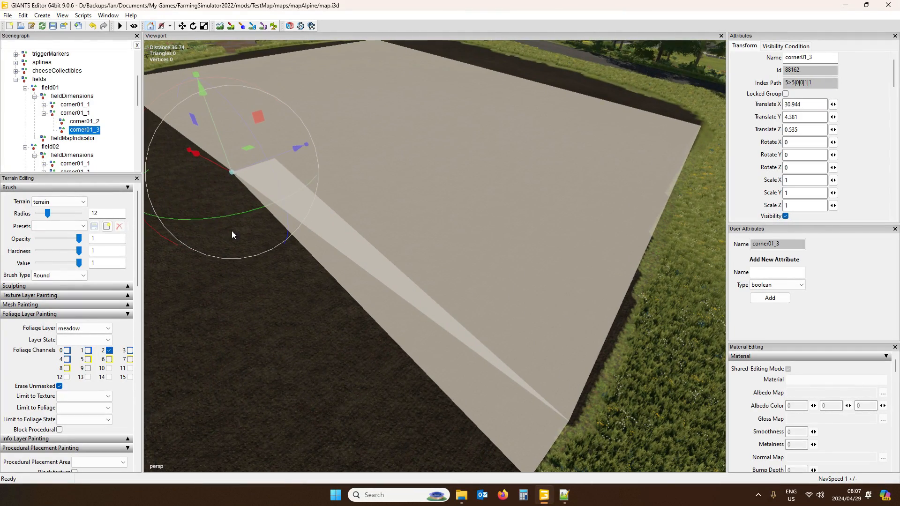
left_click(44, 113)
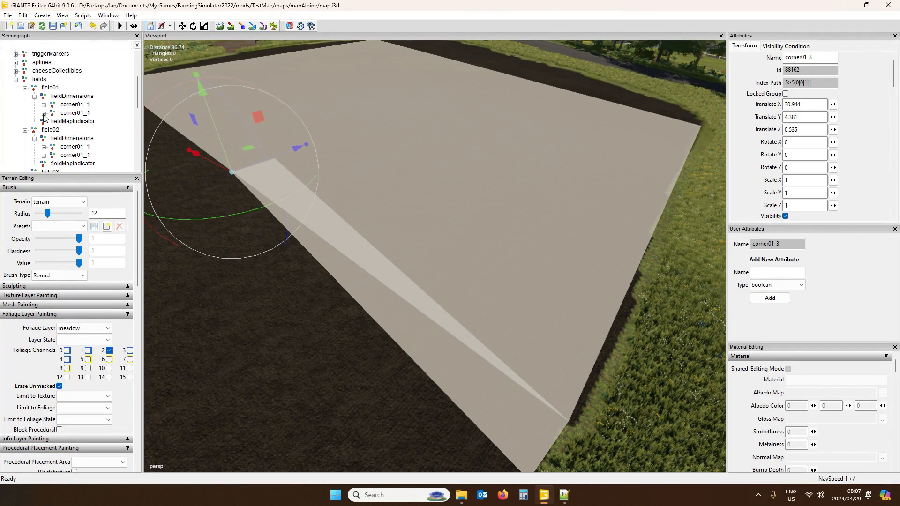
left_click(75, 113)
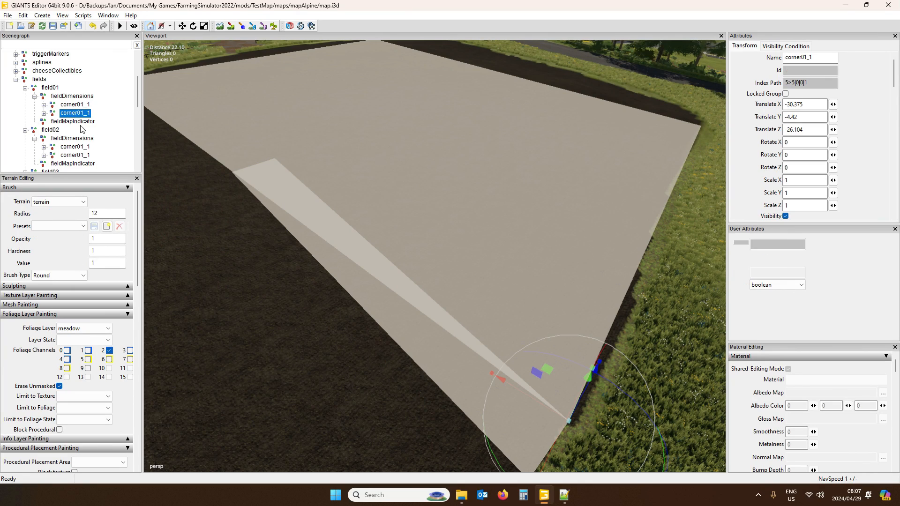
key("ctrl+d")
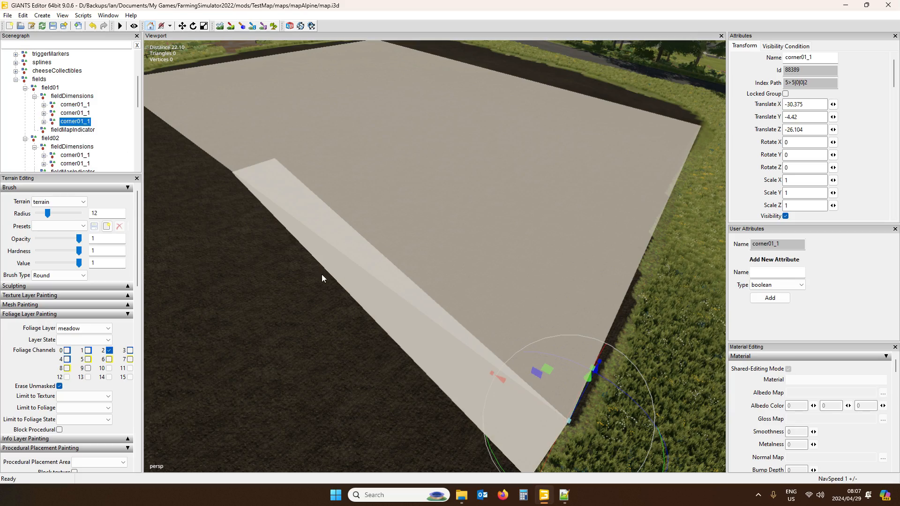
Place the third corner01_1 on the second area's corner01_2, at about Translate X -30.04 and Z -29.94.
scroll(322, 274, "up", 3)
scroll(335, 311, "down", 3)
scroll(316, 281, "up", 3)
middle_click_drag(369, 308, 605, 384)
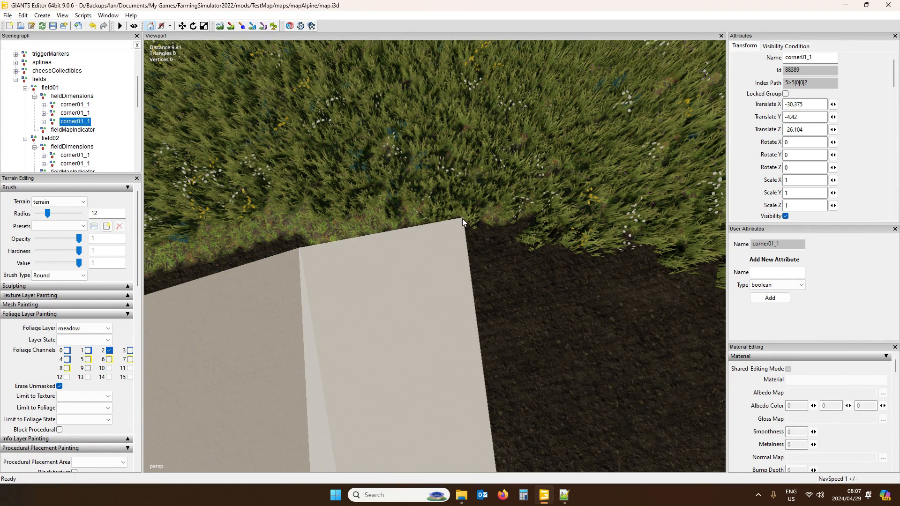
left_click_drag(460, 218, 469, 232)
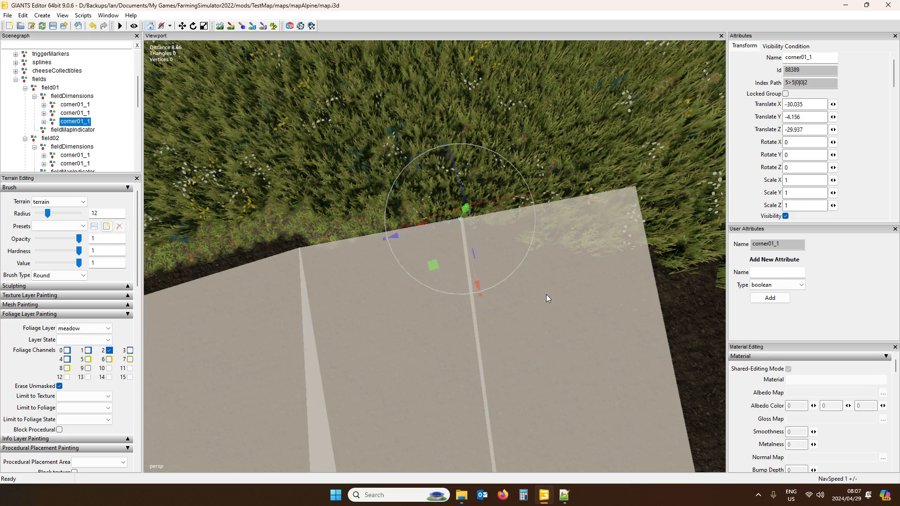
Fine-tune the third corner01_1 to about Translate X -30.061 and Z -29.956, aligning it with the second area's corner.
middle_click_drag(545, 294, 680, 285)
scroll(685, 281, "up", 5)
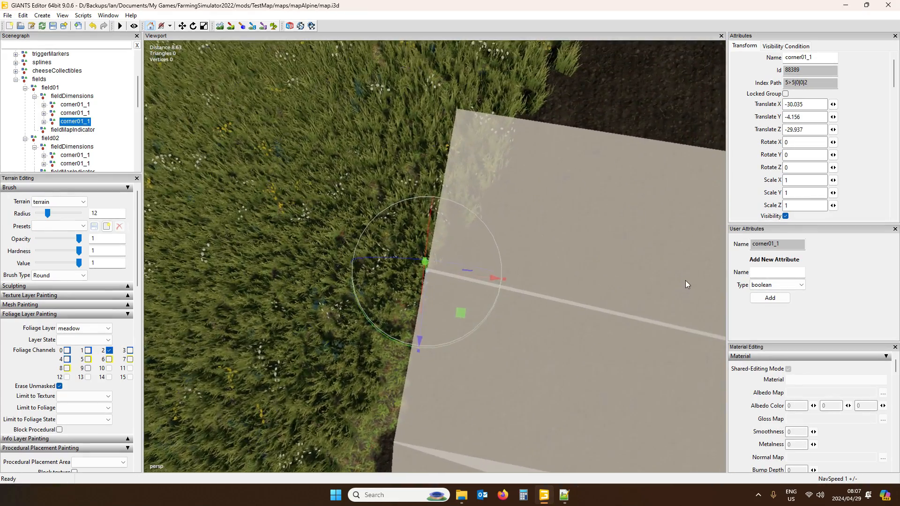
scroll(696, 276, "up", 3)
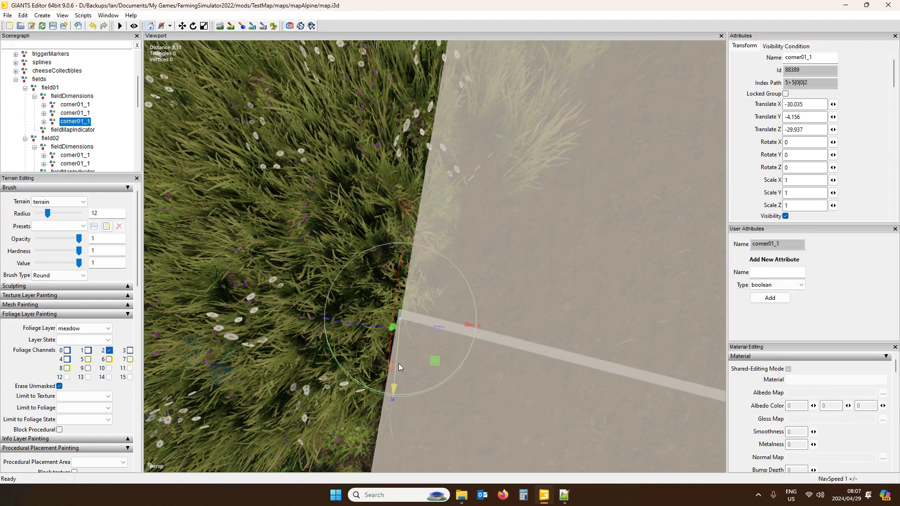
middle_click_drag(410, 361, 356, 353)
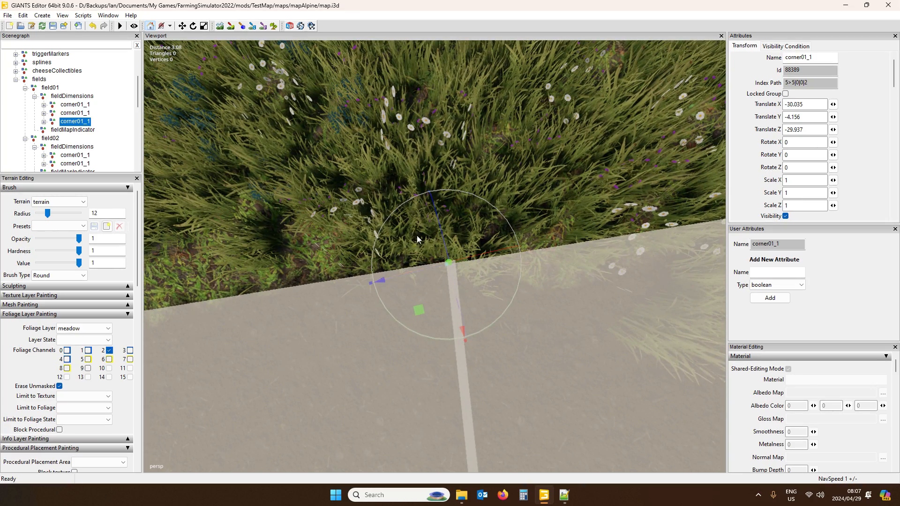
left_click_drag(462, 329, 463, 326)
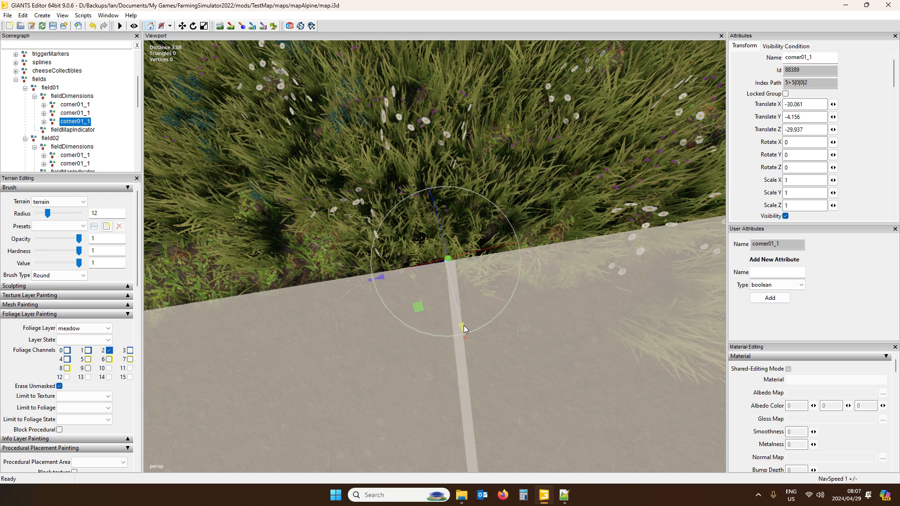
left_click_drag(383, 278, 386, 279)
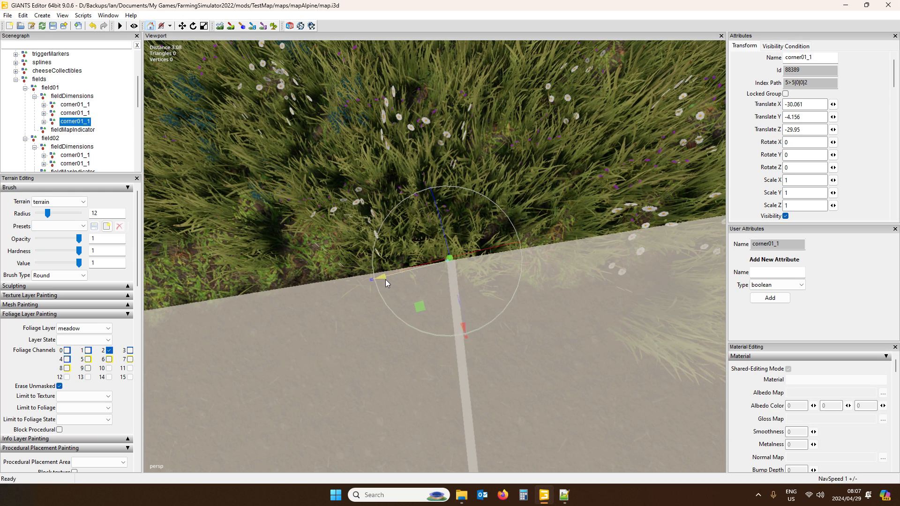
Expand the third corner01_1 and place its corner01_2 on the painted field's edge, at about Translate X 1.98 and Z -3.89.
right_click_drag(386, 280, 649, 221)
right_click_drag(519, 333, 554, 328)
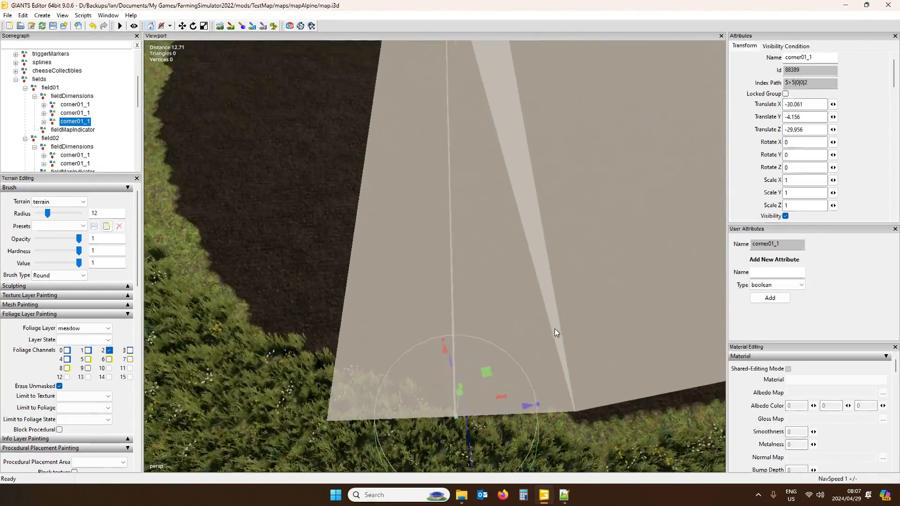
scroll(553, 331, "down", 3)
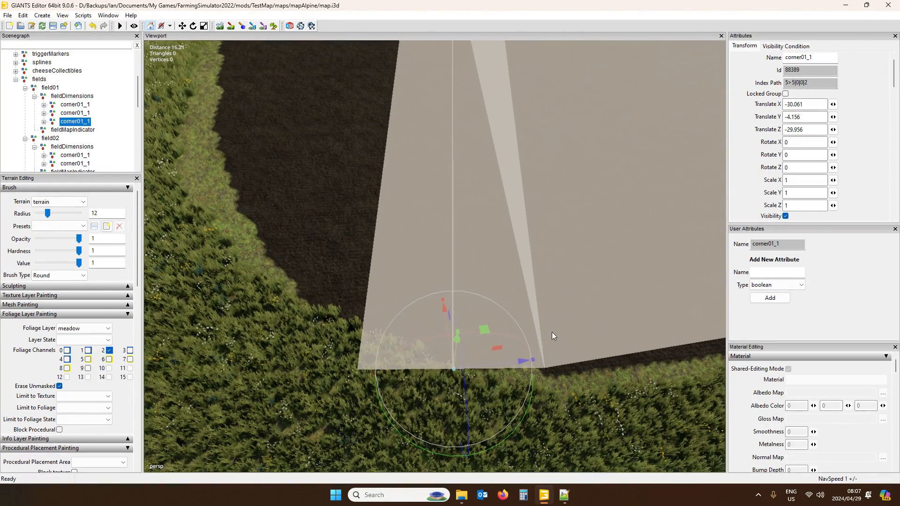
left_click(83, 113)
left_click(44, 121)
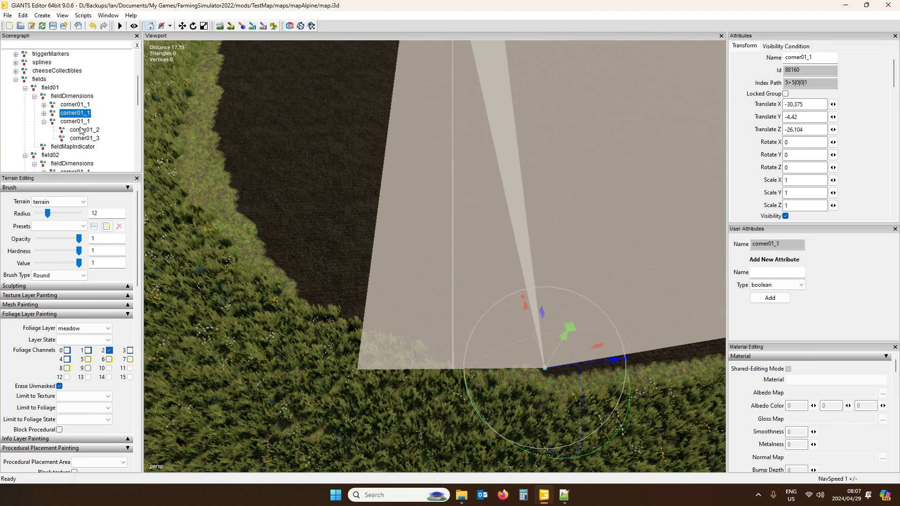
left_click(84, 130)
key("ctrl+shift+i")
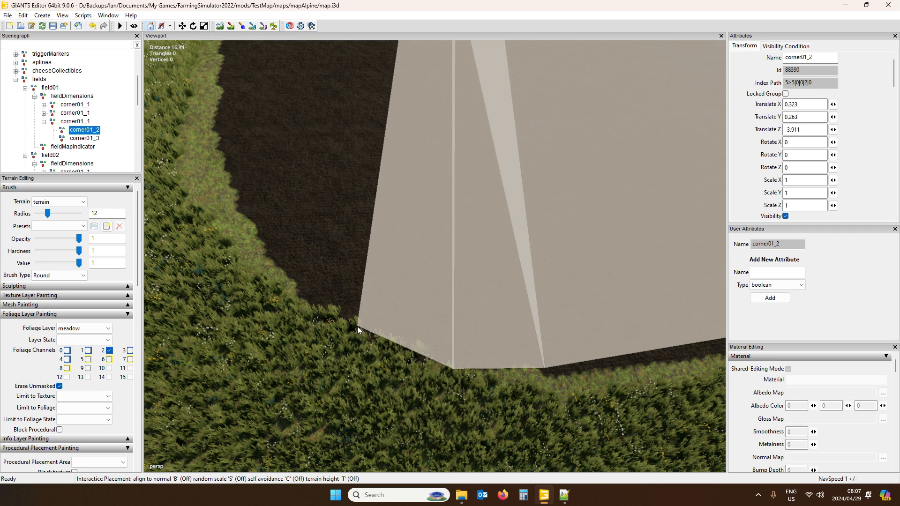
left_click(356, 327)
Place the third area's corner01_3 at the first area's long edge, at about Translate X 35.38 and Z 5.69 from its parent.
left_click(86, 138)
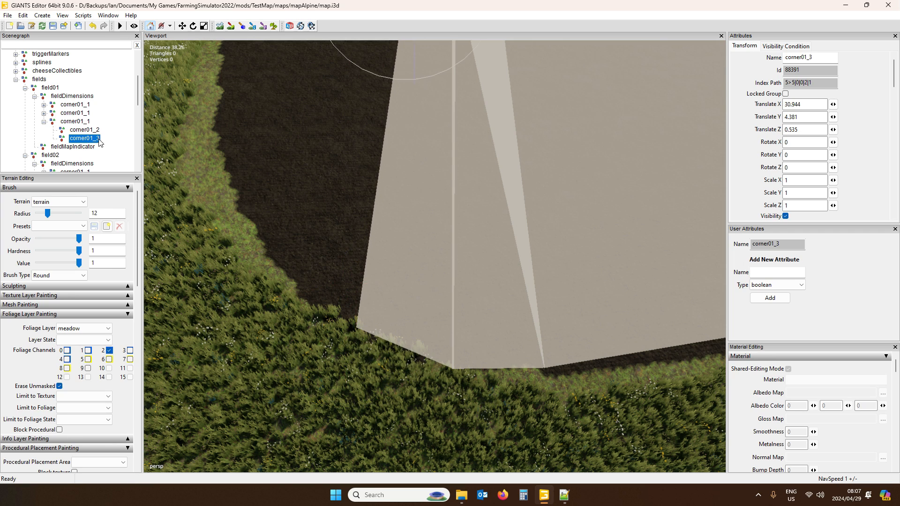
right_click_drag(559, 303, 566, 302)
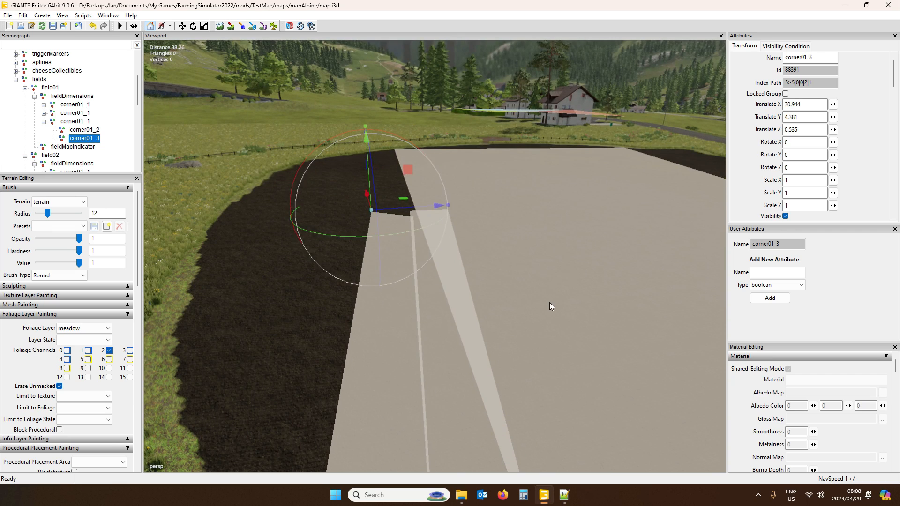
key("p")
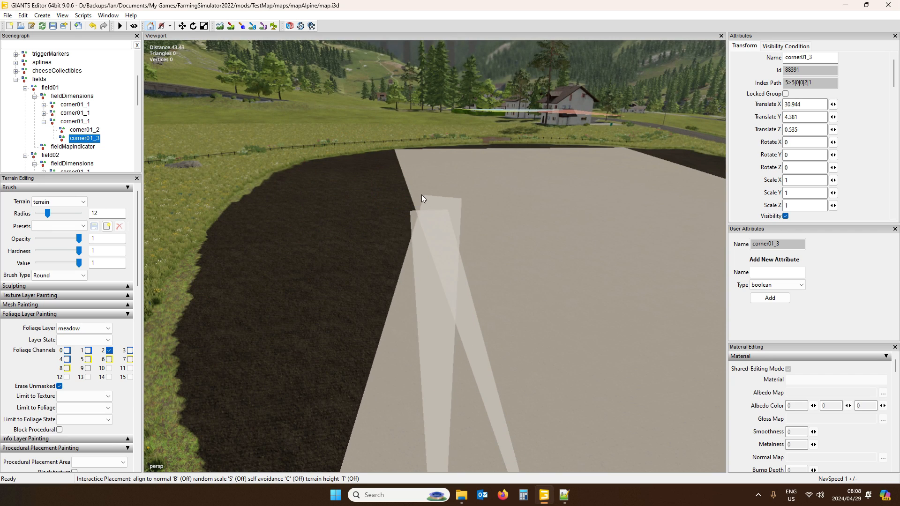
left_click(415, 195)
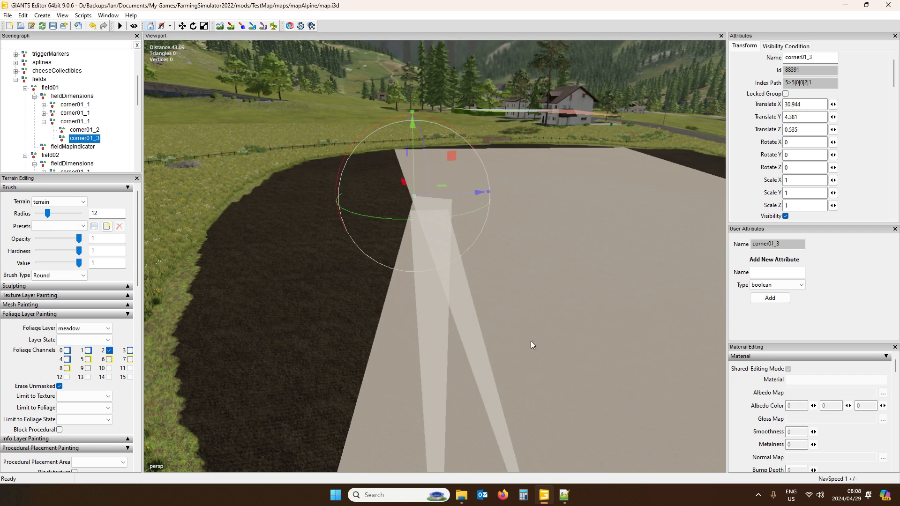
Collapse field01's third corner01_1 group and duplicate it to add a fourth dimension area.
scroll(522, 431, "up", 5)
middle_click_drag(523, 433, 540, 254)
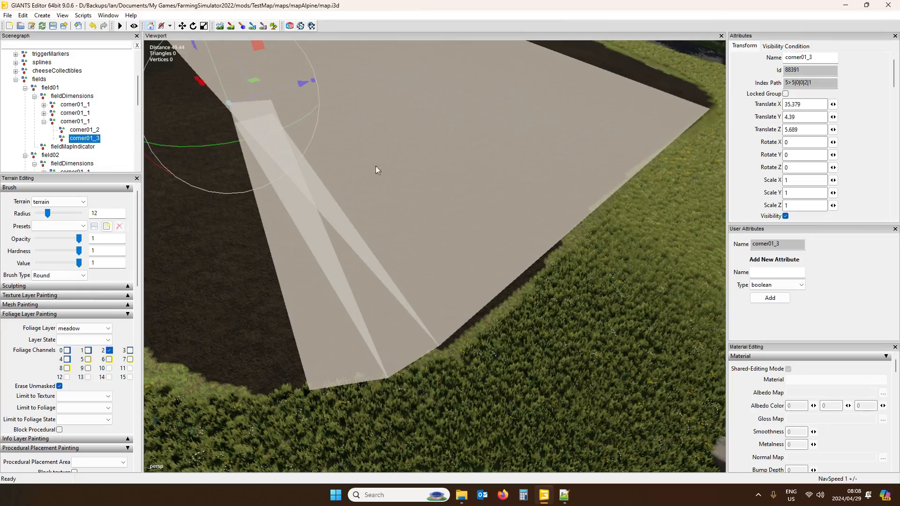
middle_click_drag(375, 169, 427, 435)
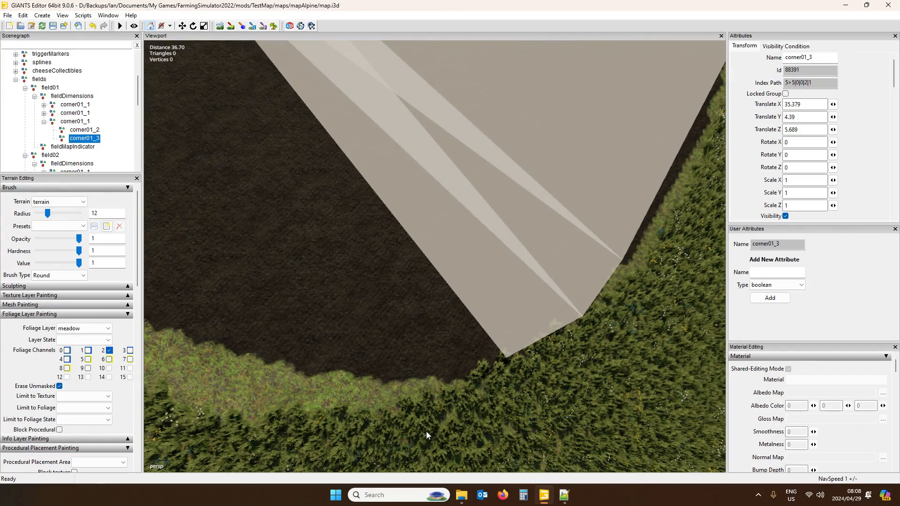
left_click(74, 121)
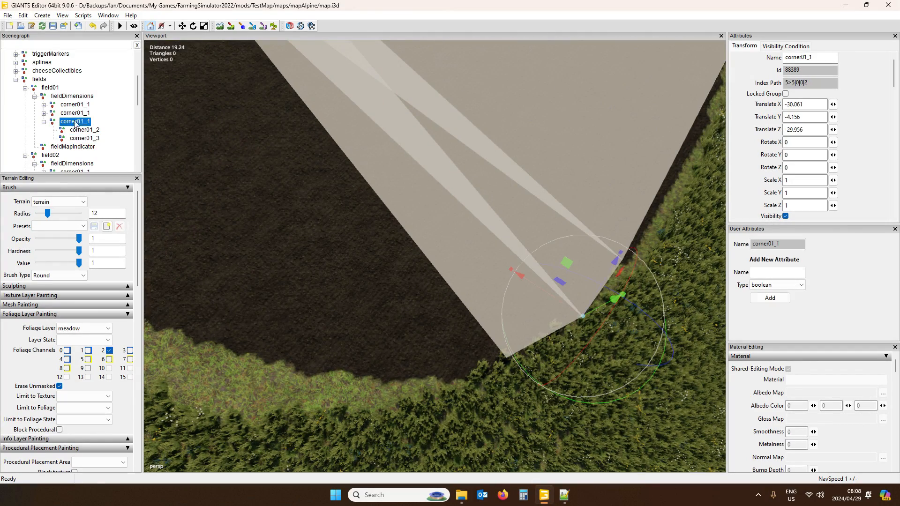
left_click(44, 122)
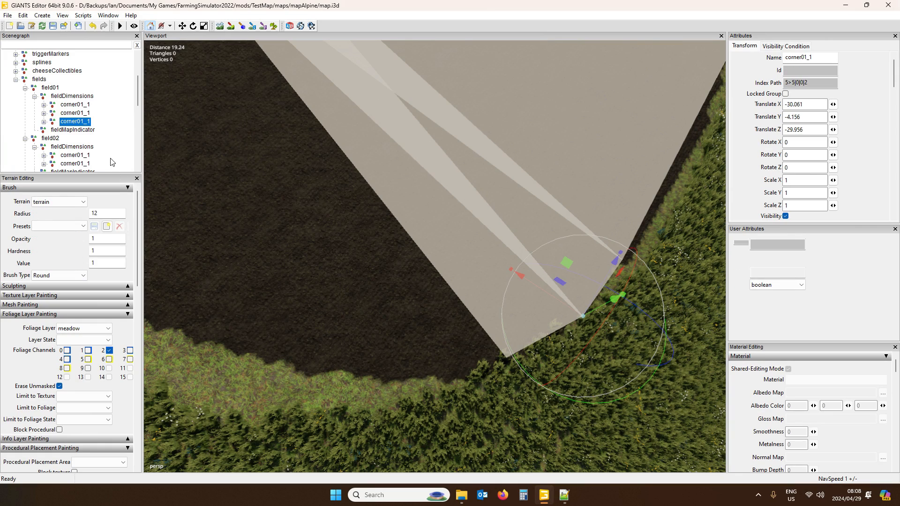
key("ctrl+d")
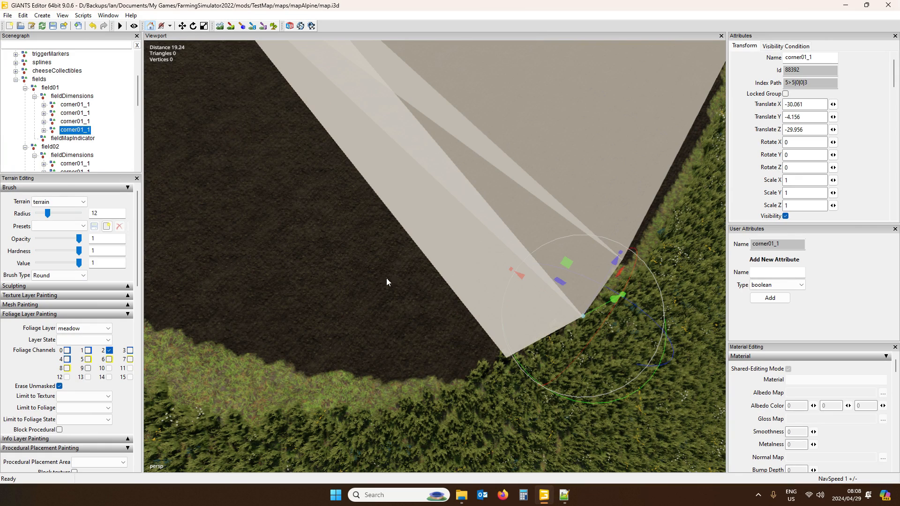
Place the fourth corner01_1 on the third area's outer corner, at about Translate X -28.08 and Z -33.69.
key("ctrl+b")
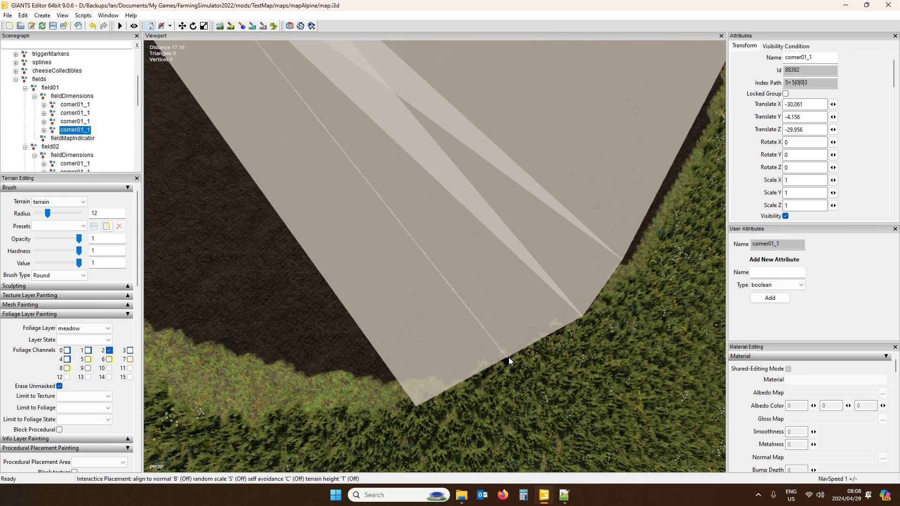
left_click(509, 357)
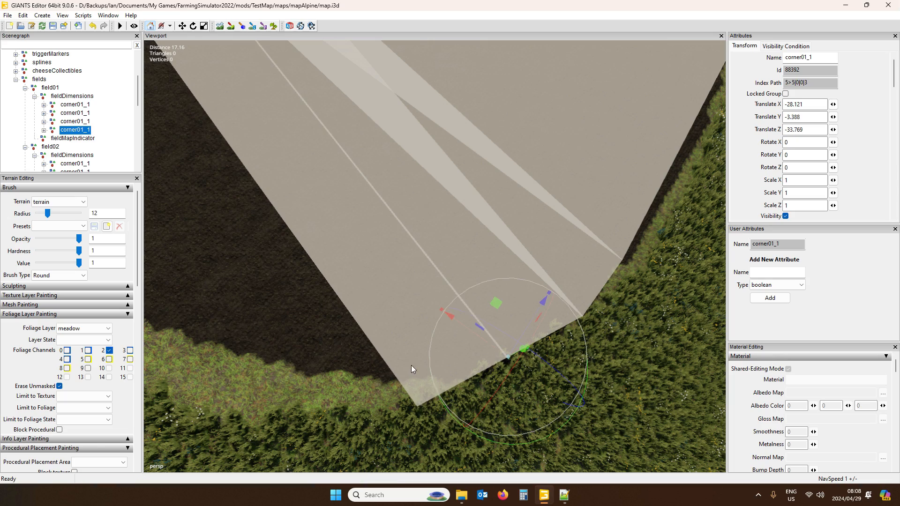
left_click_drag(411, 364, 389, 331, "alt")
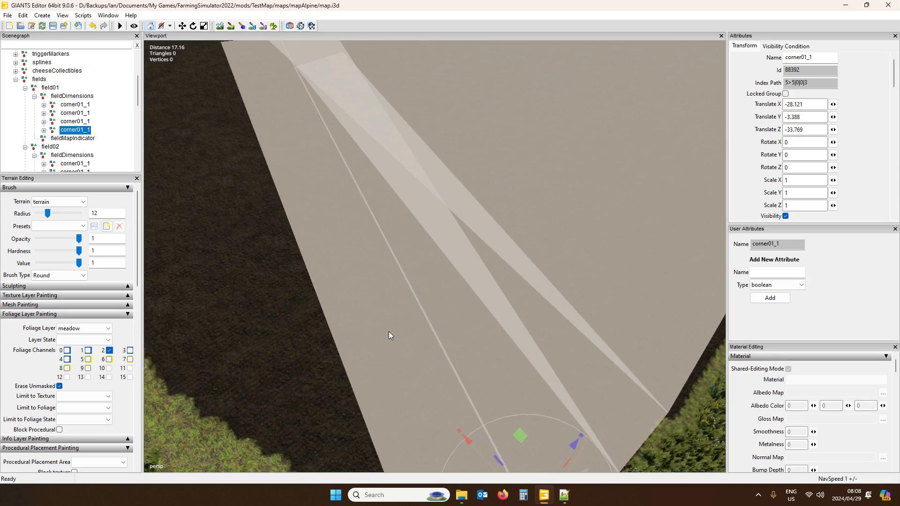
scroll(389, 331, "down", 5)
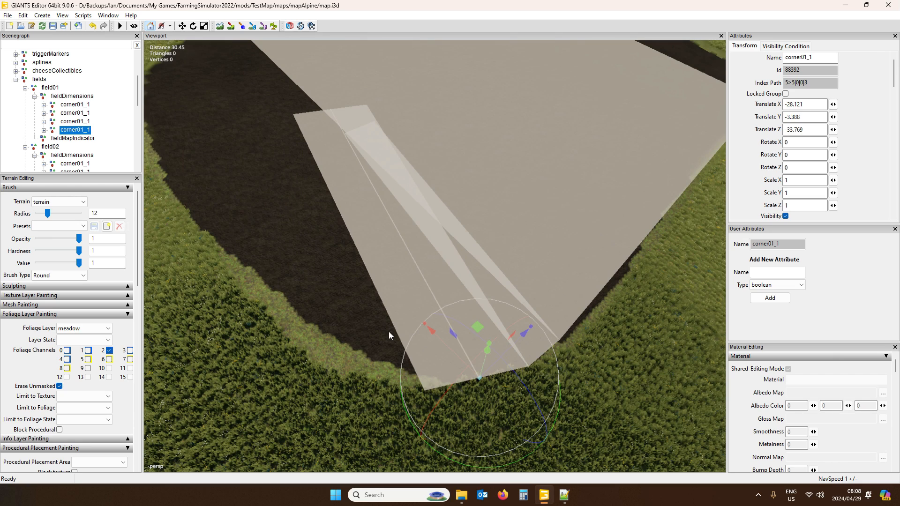
scroll(389, 330, "up", 1)
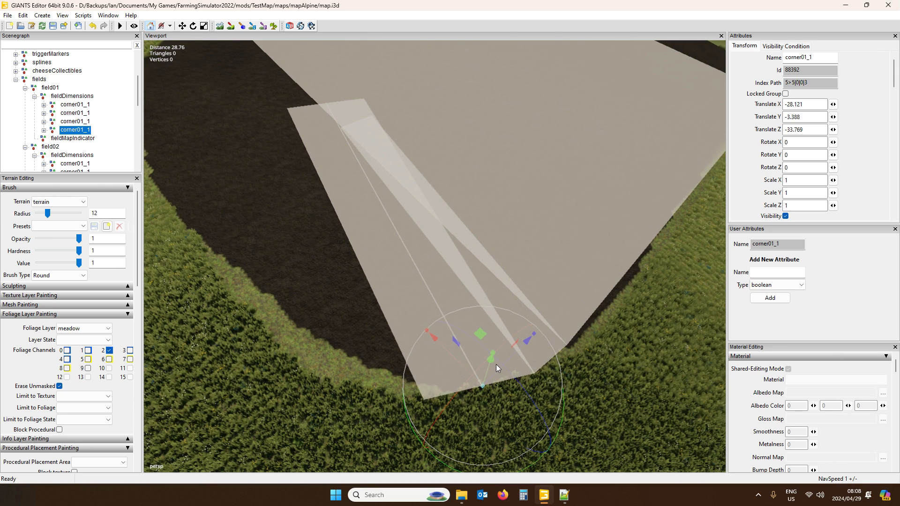
key("ctrl+b")
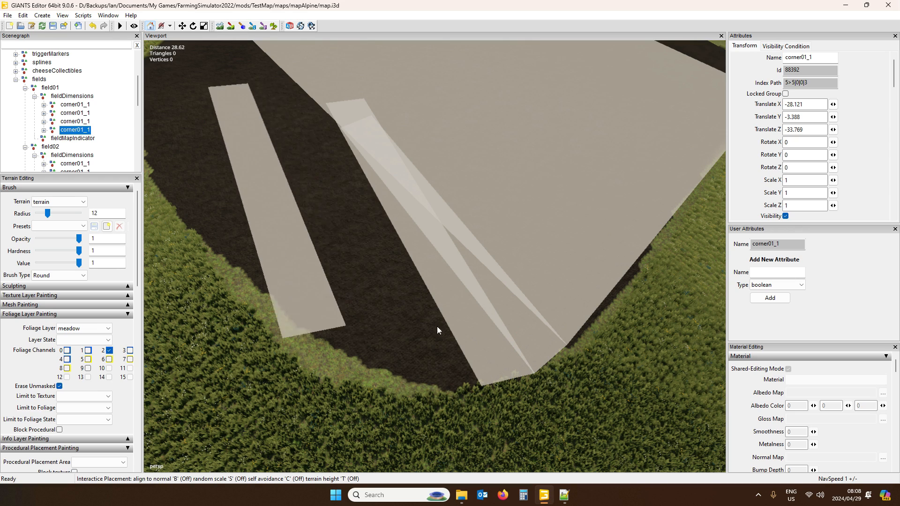
left_click(484, 386)
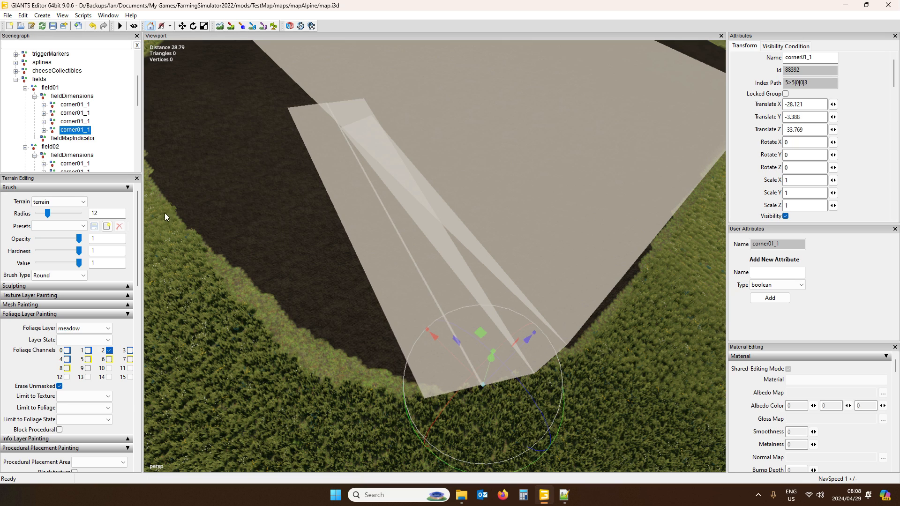
Expand the fourth corner01_1 and place its corner01_2 farther along the painted field's curved edge, where soil meets grass.
left_click(44, 129)
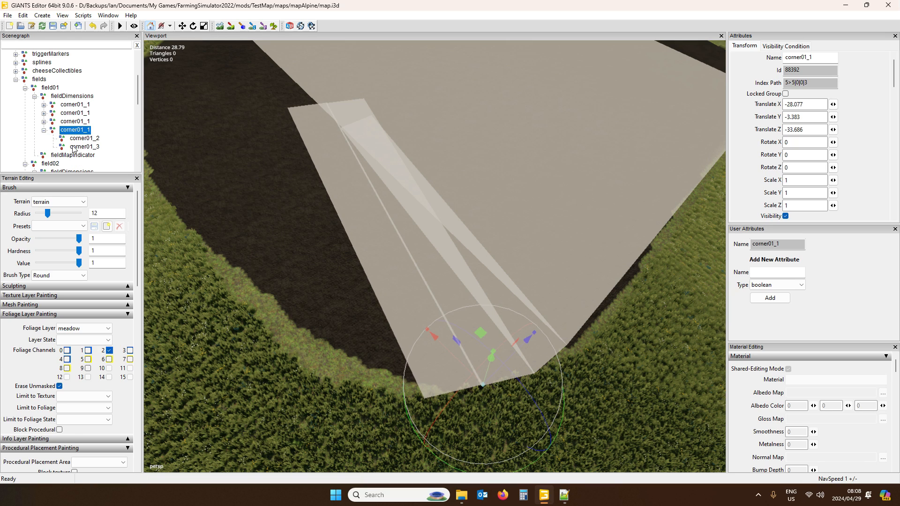
left_click(83, 138)
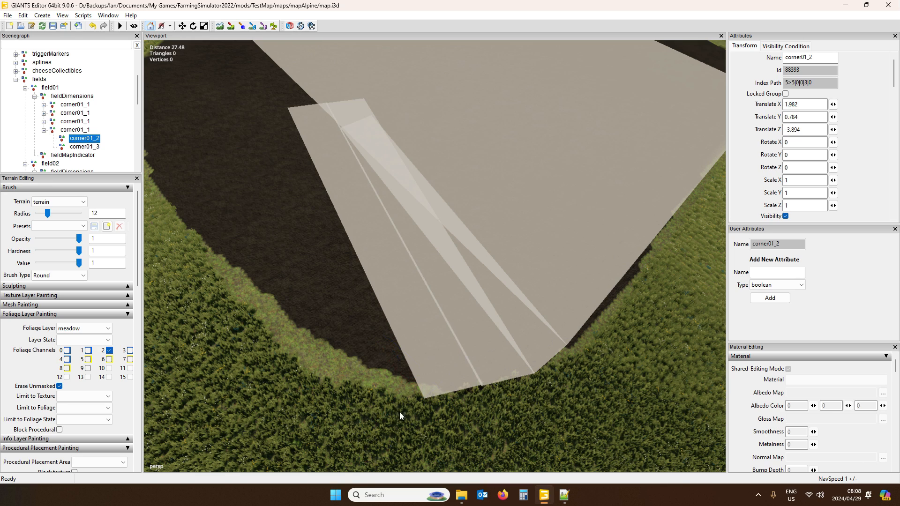
key("ctrl+b")
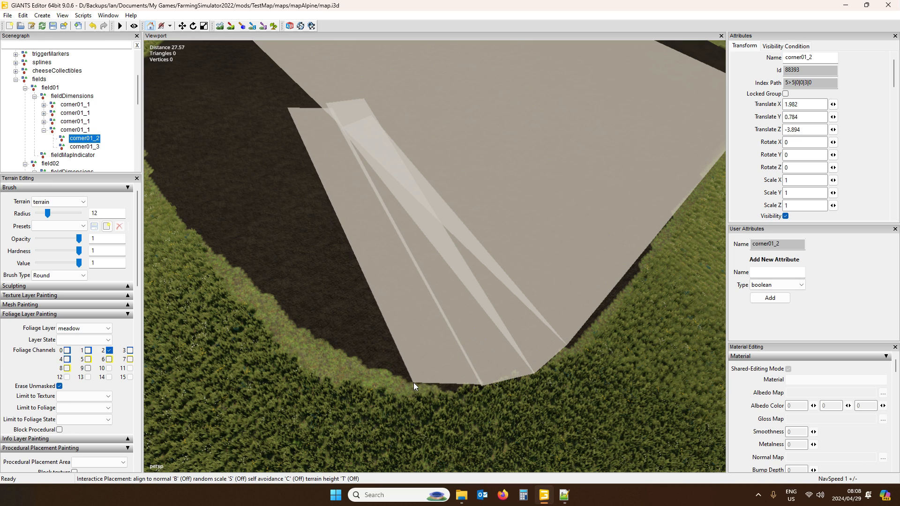
left_click(414, 383)
Place the fourth area's corner01_3 over the far ends of the neighbouring areas, at about Translate X 28.77 and Z 8.48.
left_click(91, 149)
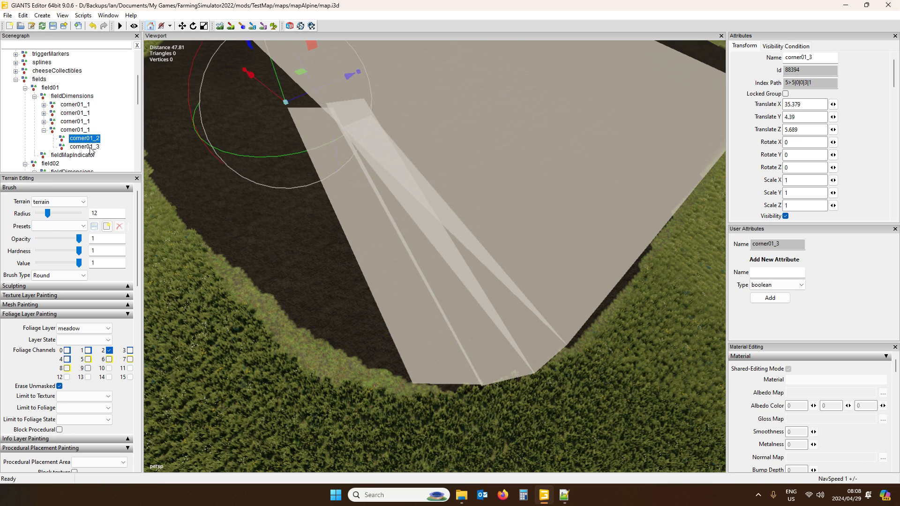
key("ctrl+b")
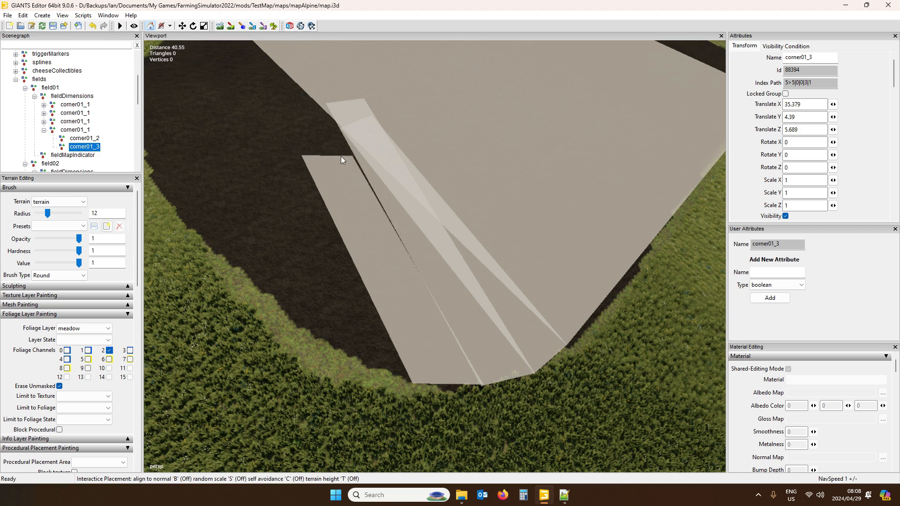
left_click(342, 125)
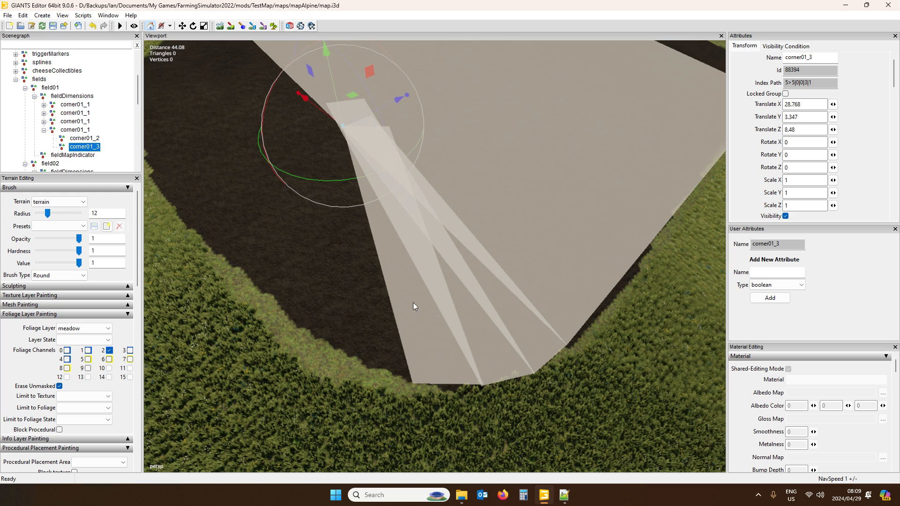
Inspect how field01's first dimension area covers the painted soil along its grass-side edge.
left_click_drag(398, 341, 428, 313, "alt")
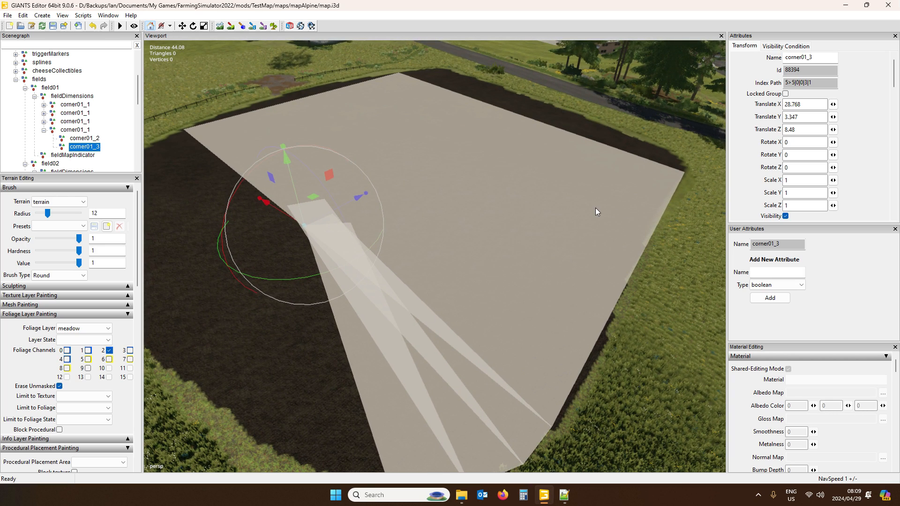
left_click_drag(450, 180, 336, 269, "alt")
scroll(349, 274, "down", 5)
key("d")
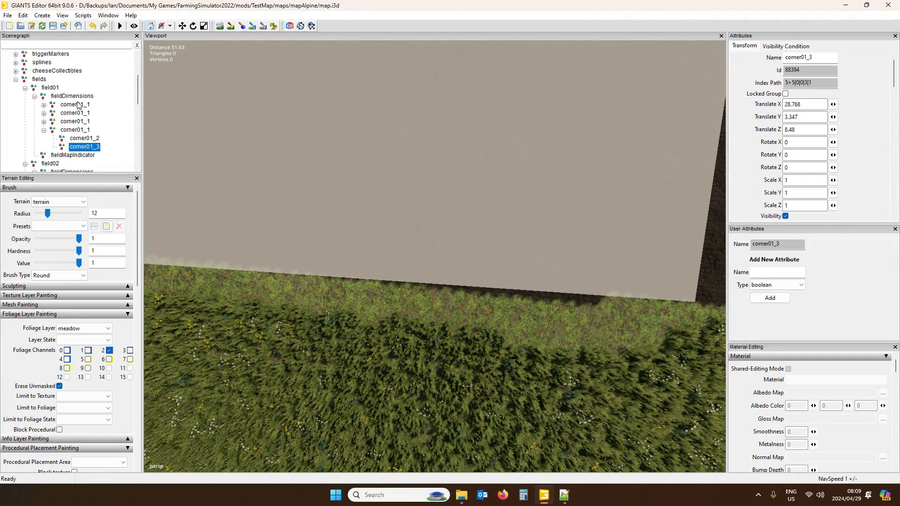
Collapse the fourth corner01_1, enable foliage painting, and brush the meadow layer along field01's grass-side edge with a radius of 2.7.
left_click(44, 130)
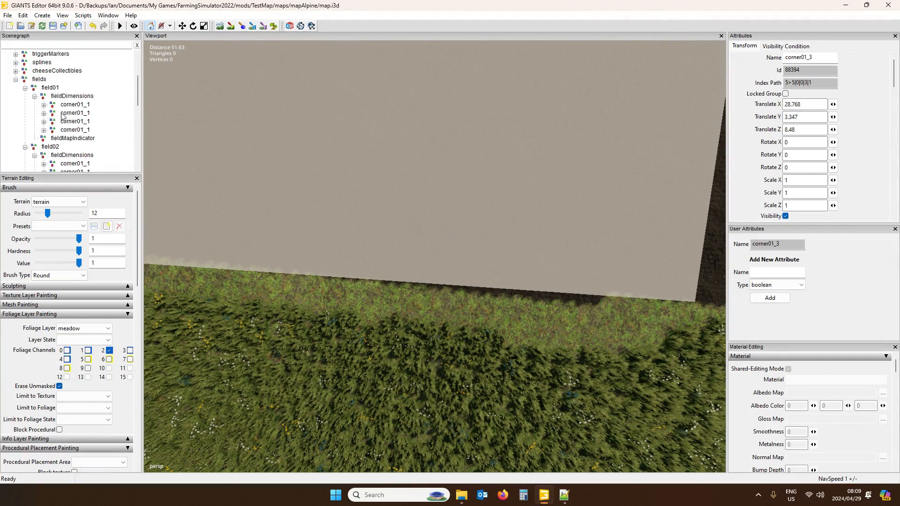
left_click(275, 26)
scroll(445, 247, "down", 10)
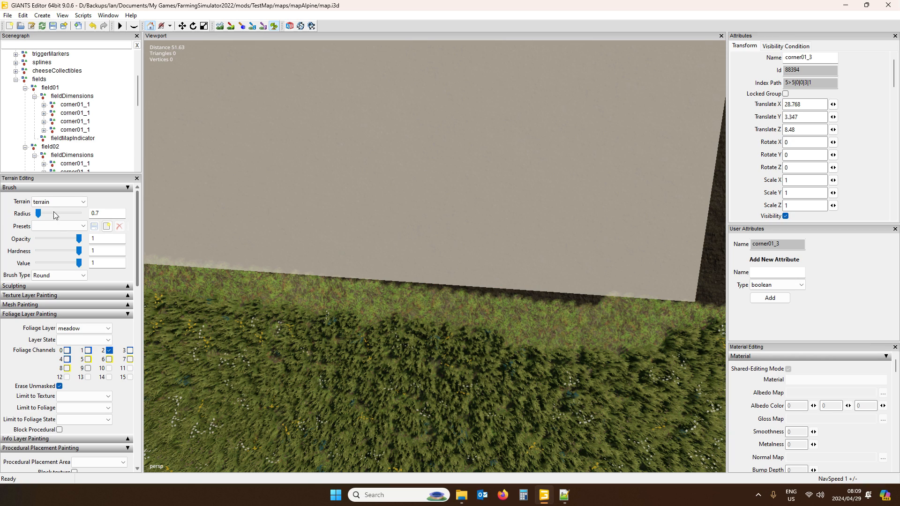
left_click(128, 286)
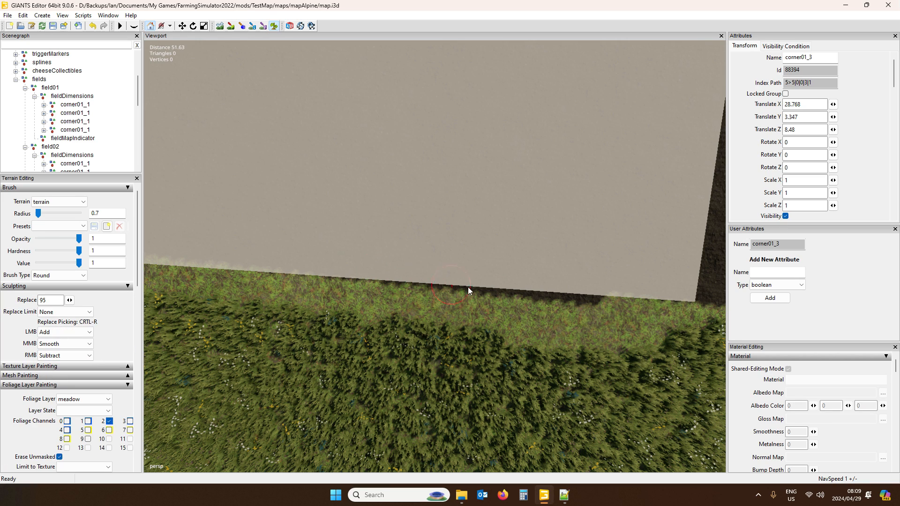
scroll(457, 288, "up", 2, "ctrl")
mouse_move(456, 288)
left_mouse_down()
mouse_move(359, 266)
mouse_move(541, 286)
left_mouse_up()
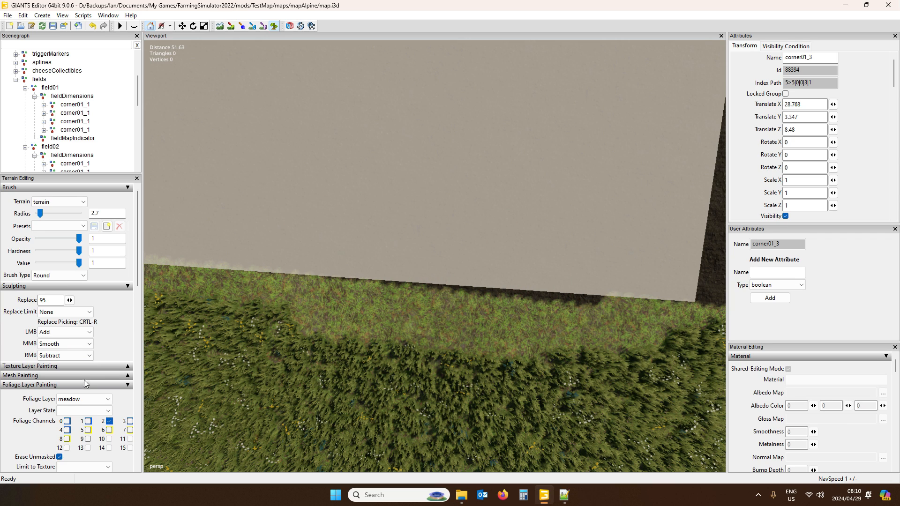
Set the foliage layer to terrainDetail and clear the soil sticking out past field01's area edge with a brush radius of 0.7.
left_click(84, 399)
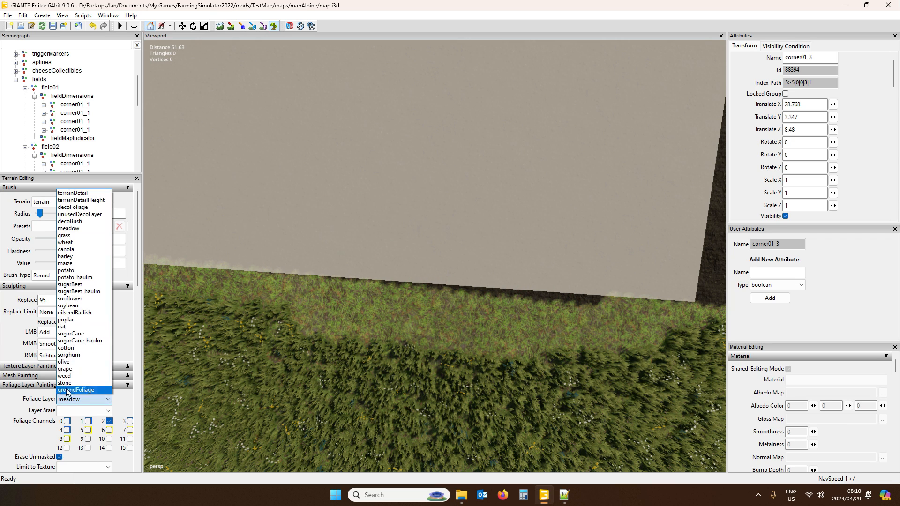
left_click(87, 194)
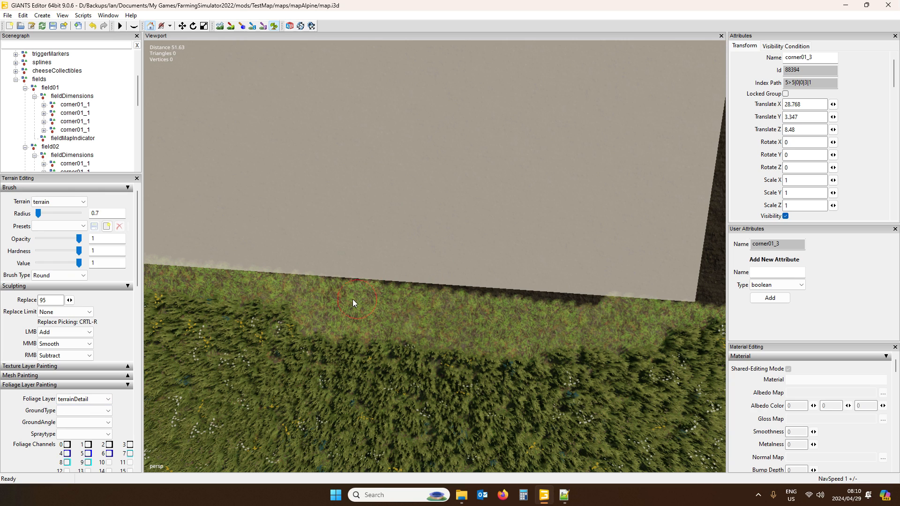
left_click_drag(356, 301, 369, 306)
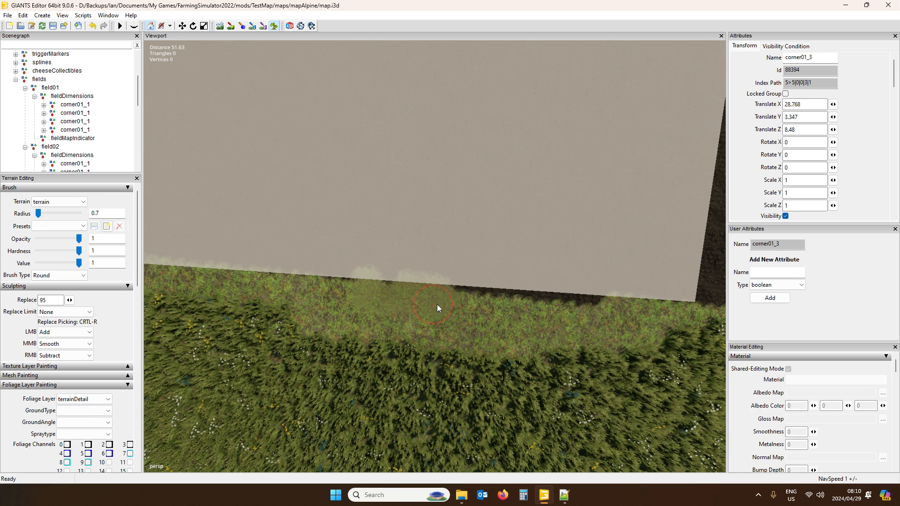
left_click_drag(492, 310, 629, 321)
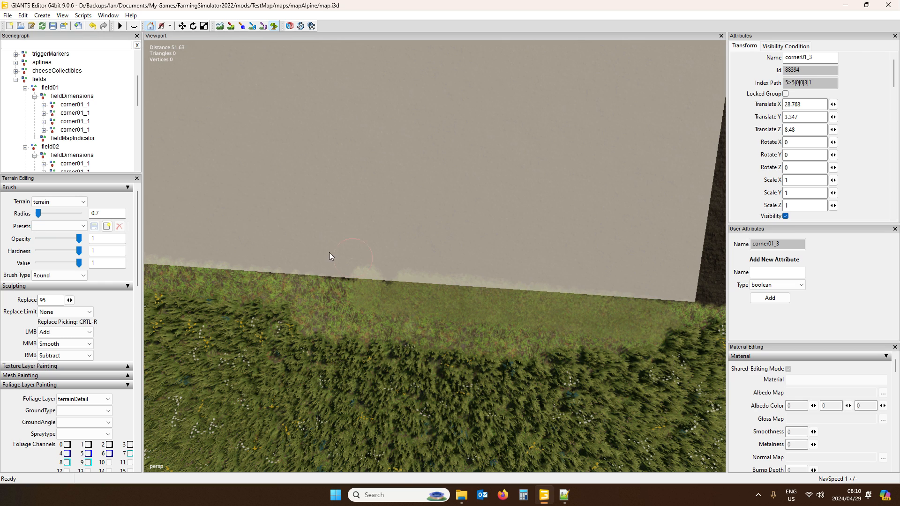
left_click_drag(326, 254, 360, 259)
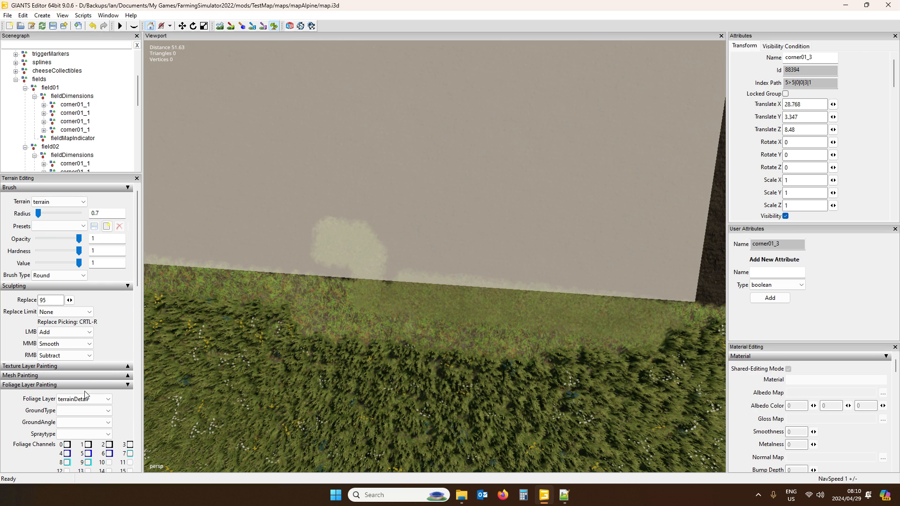
Set the ground type to Cultivated and repaint soil up to the area's grass-side edge with brush radii of 2.7 and 1.45.
left_click(83, 411)
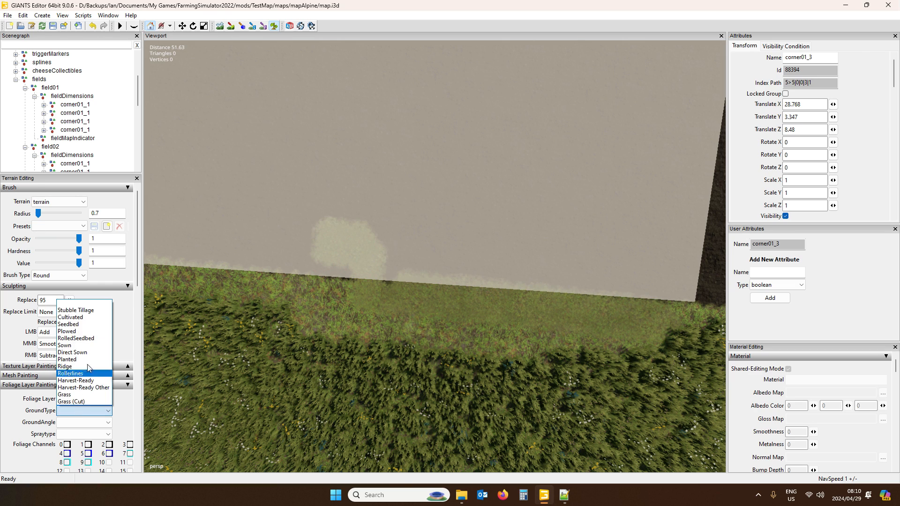
left_click(92, 320)
scroll(257, 243, "up", 2, "ctrl")
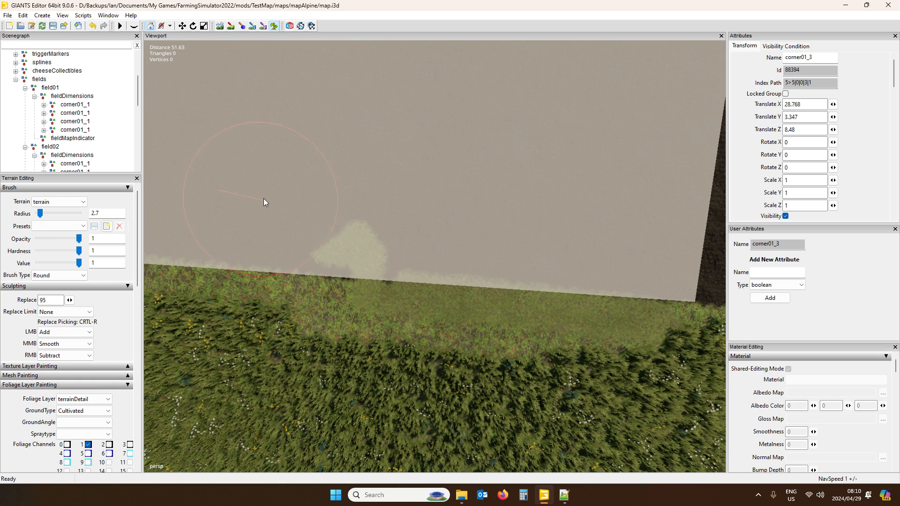
left_click_drag(264, 198, 364, 205)
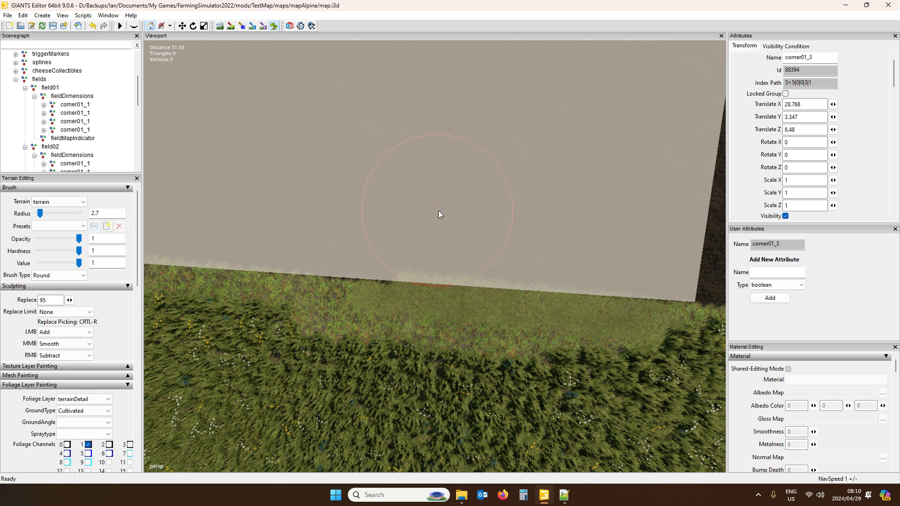
left_click_drag(430, 248, 403, 249)
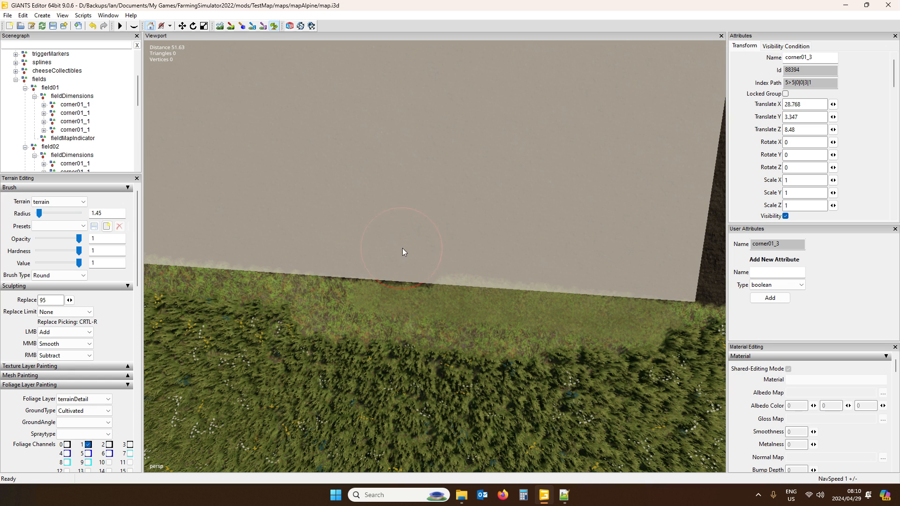
left_click_drag(468, 251, 477, 256)
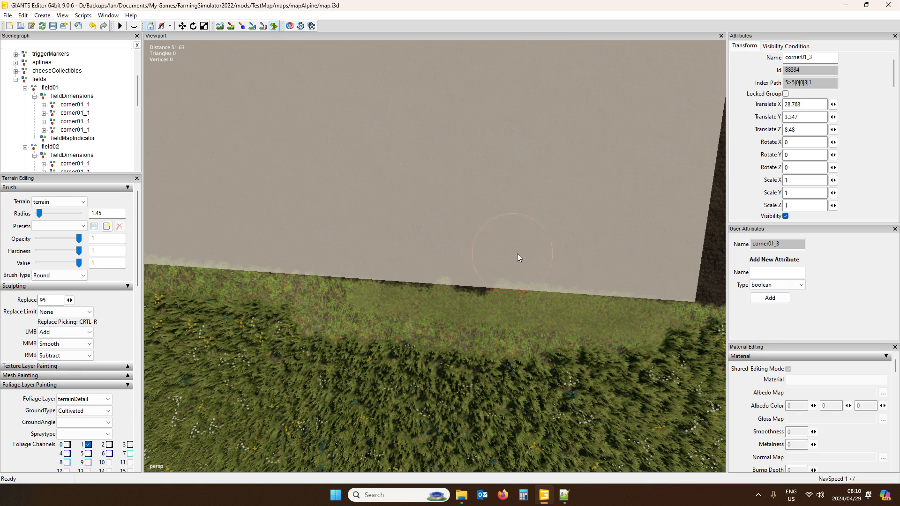
left_click_drag(606, 265, 441, 259)
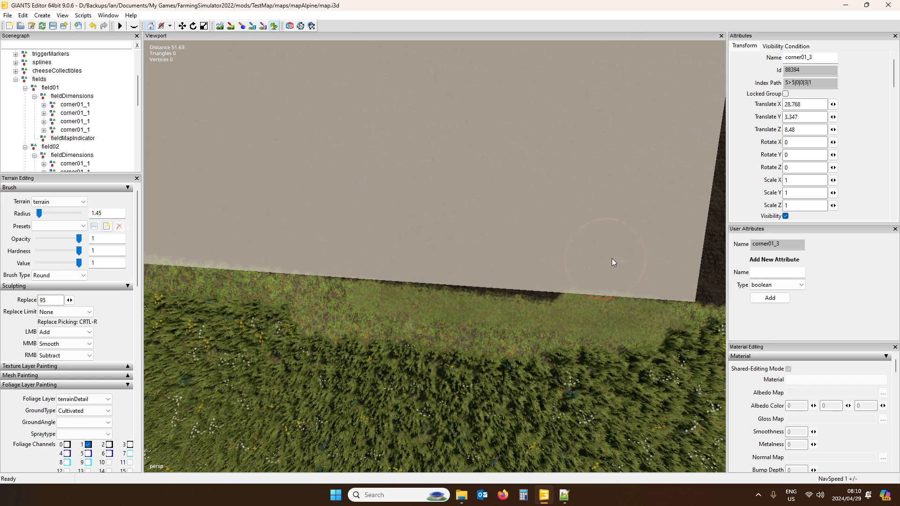
left_click(590, 267)
left_click(570, 268)
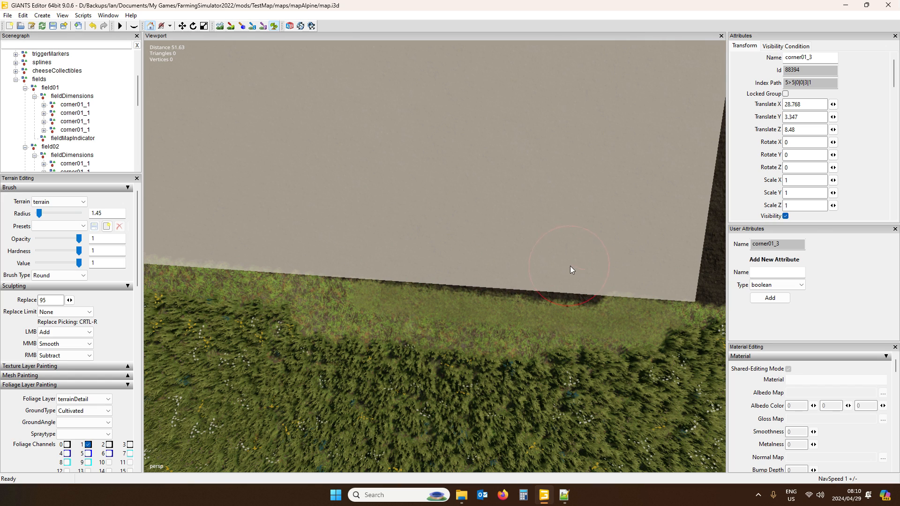
left_click(276, 27)
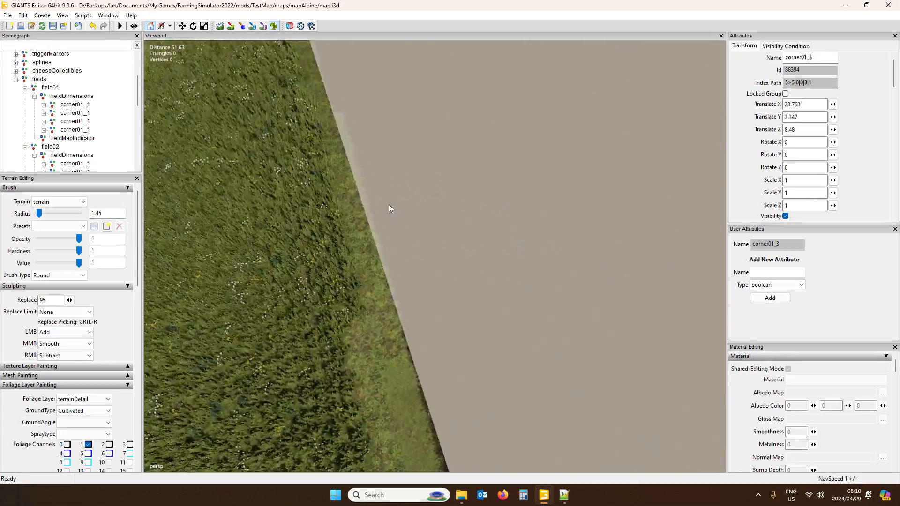
Clear the cultivated soil extending beyond the next stretch of the area's edge, towards the curved corner, with a brush radius of 0.45.
right_click_drag(389, 204, 558, 258)
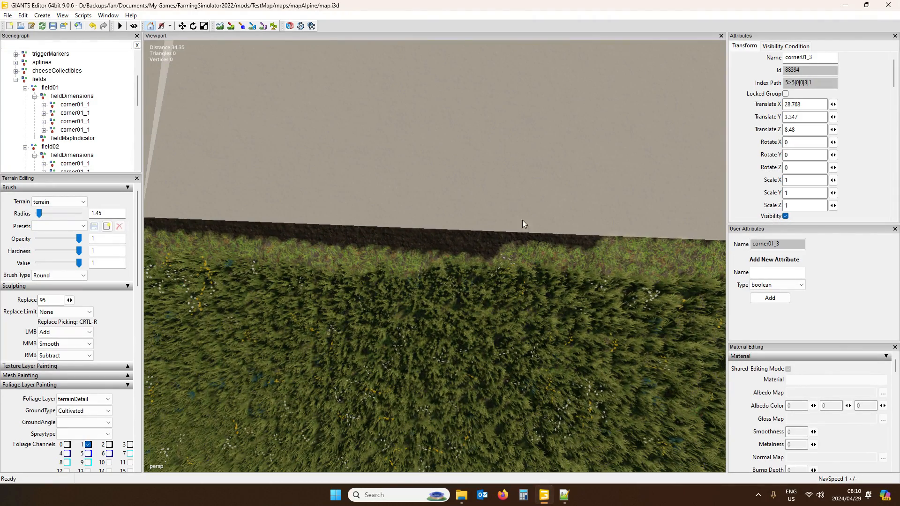
left_click(274, 26)
scroll(165, 220, "down", 5, "ctrl")
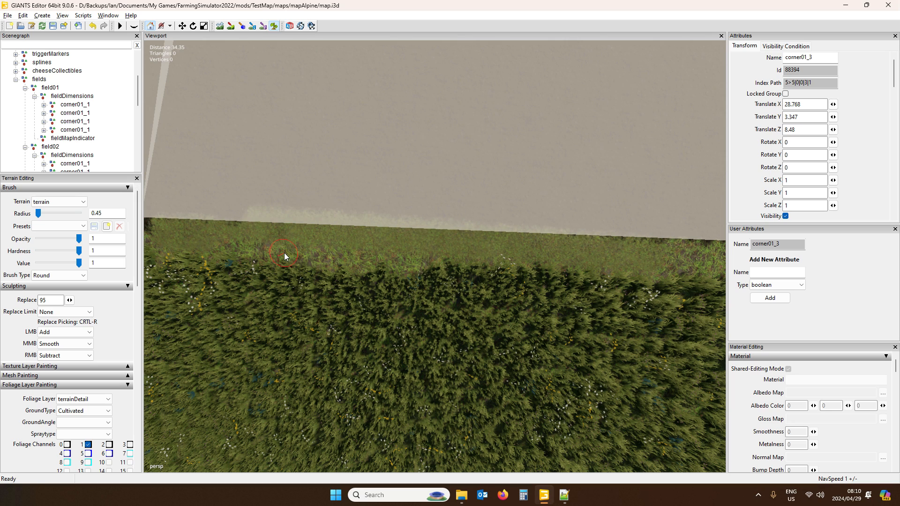
mouse_move(276, 257)
right_mouse_down()
mouse_move(665, 252)
mouse_move(262, 300)
mouse_move(511, 291)
mouse_move(437, 120)
mouse_move(448, 247)
mouse_move(334, 213)
mouse_move(544, 244)
mouse_move(396, 208)
right_mouse_up()
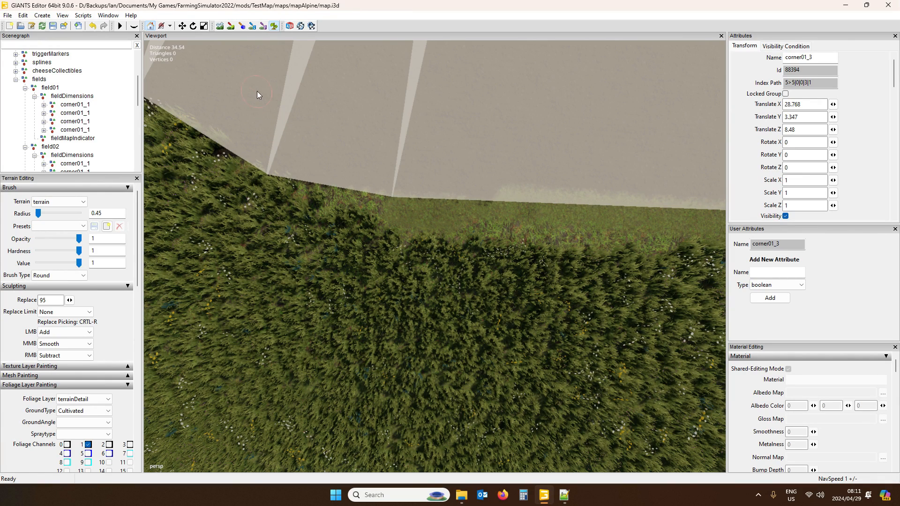
right_click_drag(371, 214, 592, 160)
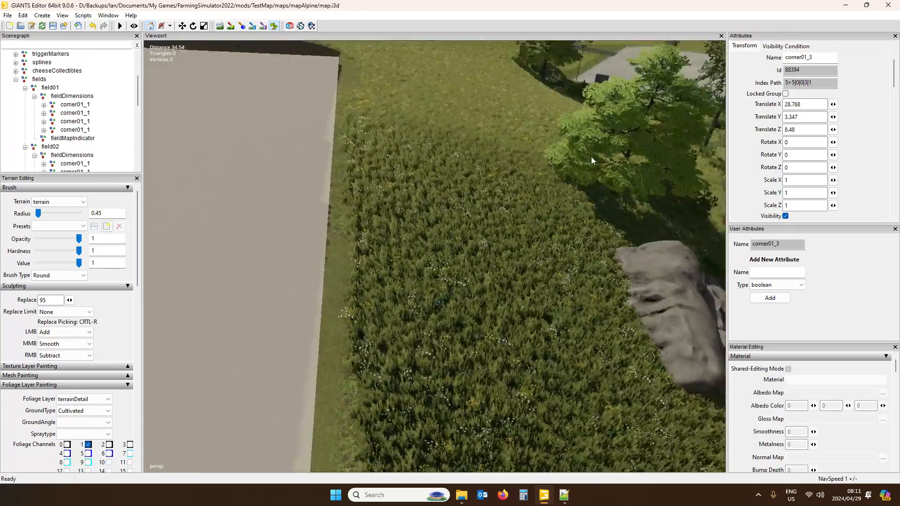
Try to toggle the rendering of field areas for the fields group, and close the editor.
scroll(573, 145, "down", 5)
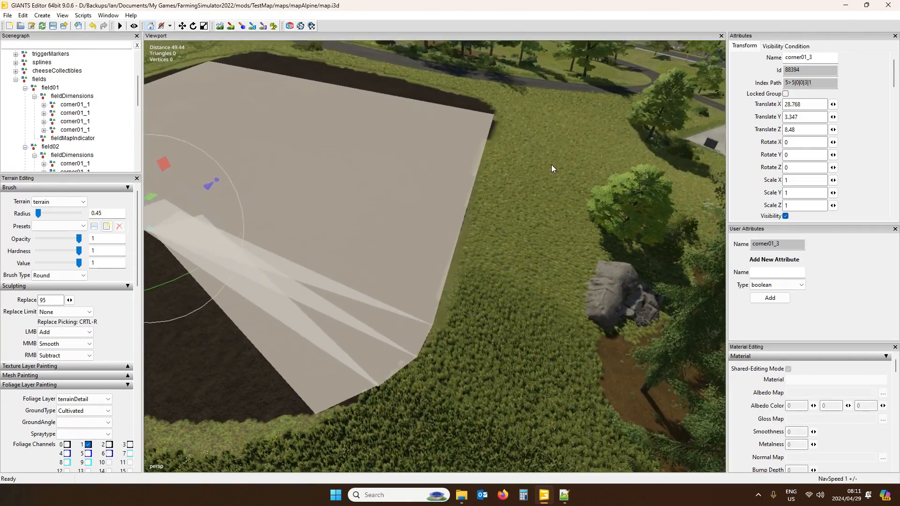
scroll(551, 165, "down", 5)
right_click_drag(547, 167, 490, 162)
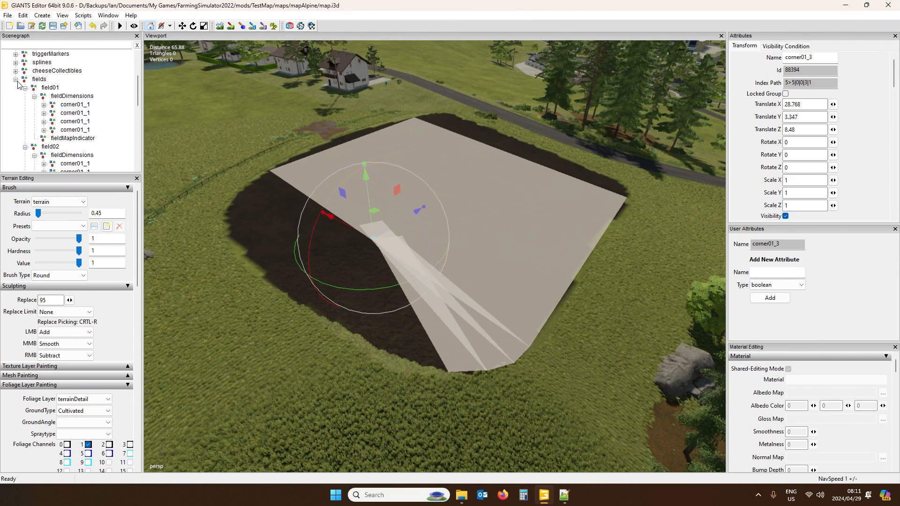
left_click(39, 79)
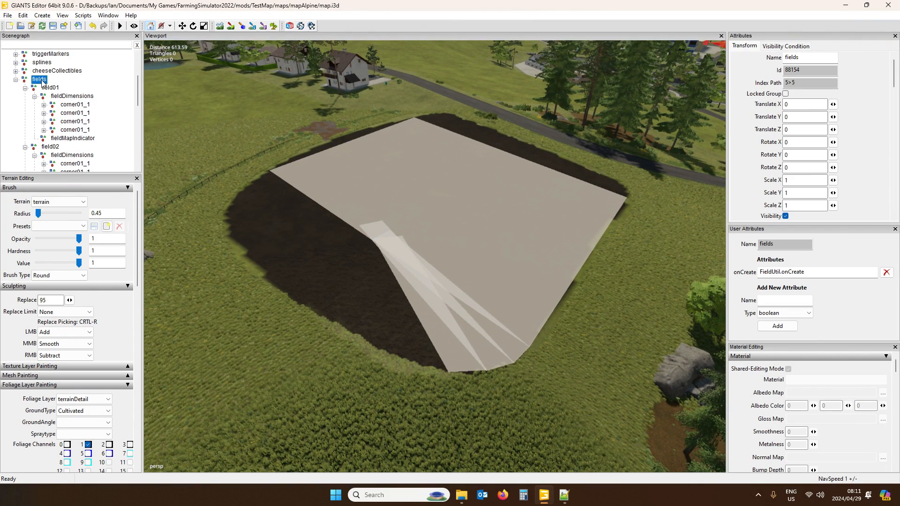
left_click(84, 17)
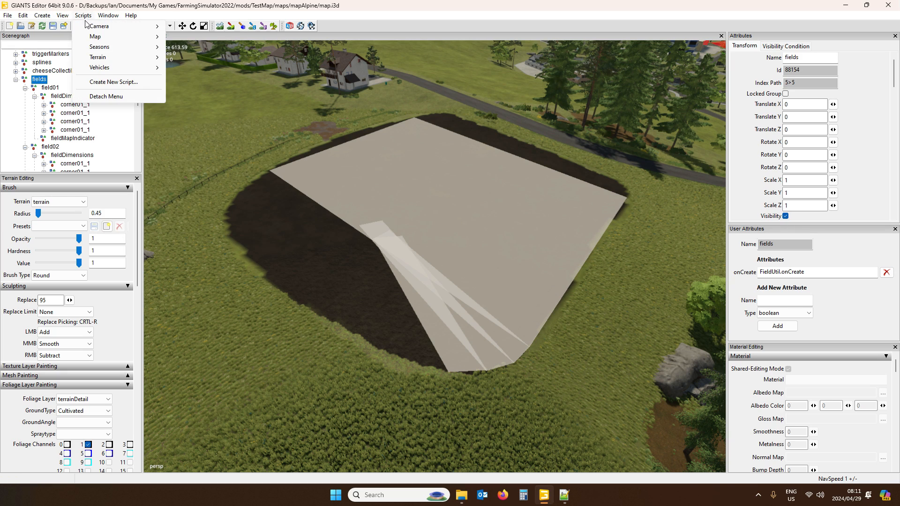
mouse_move(92, 42)
left_click(213, 69)
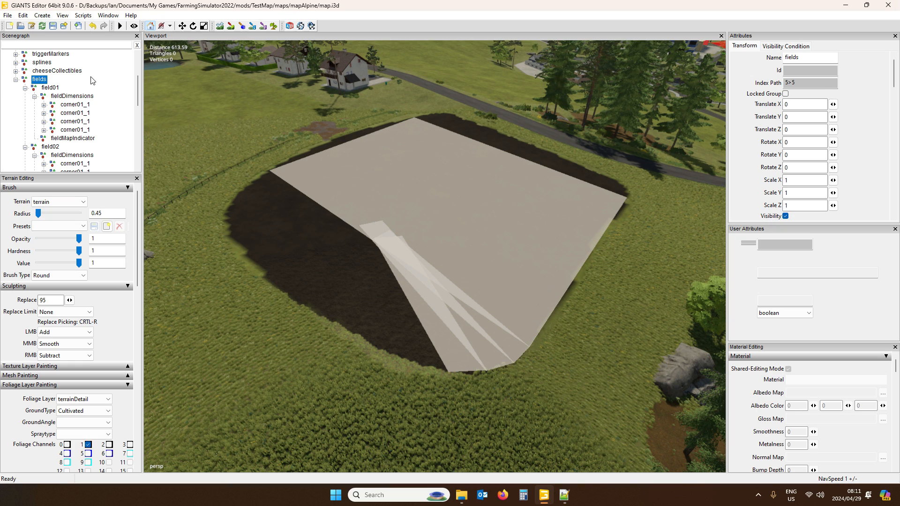
key("alt+F4")
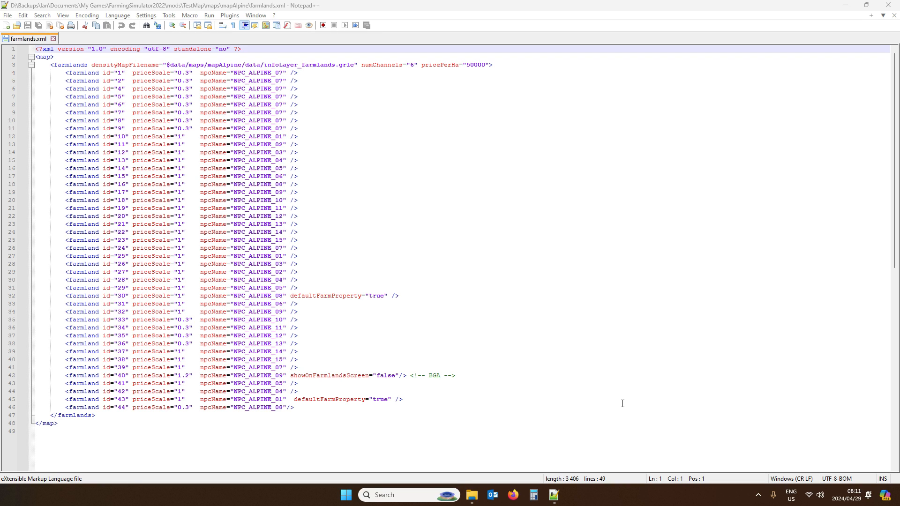
Reopen map.i3d from the TestMap mod's mapAlpine folder in GIANTS Editor.
left_click(472, 495)
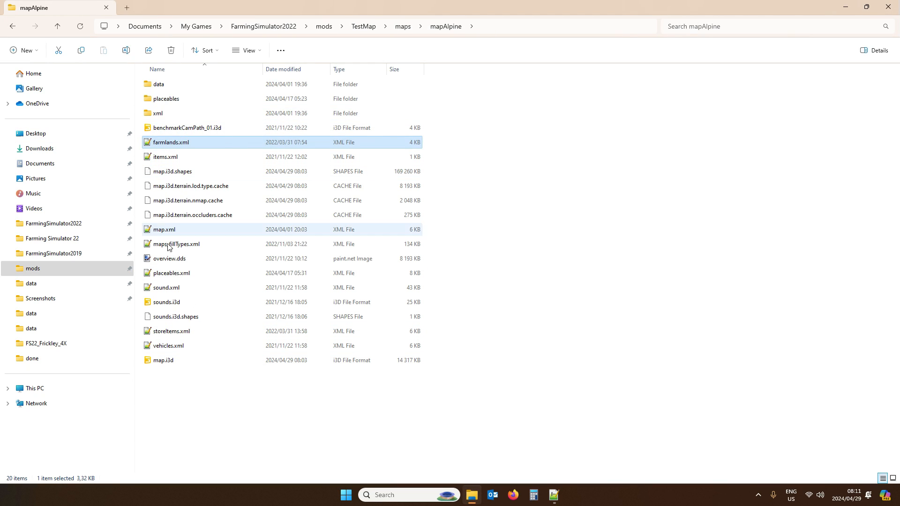
left_click(174, 364)
double_click(174, 365)
left_click(454, 305)
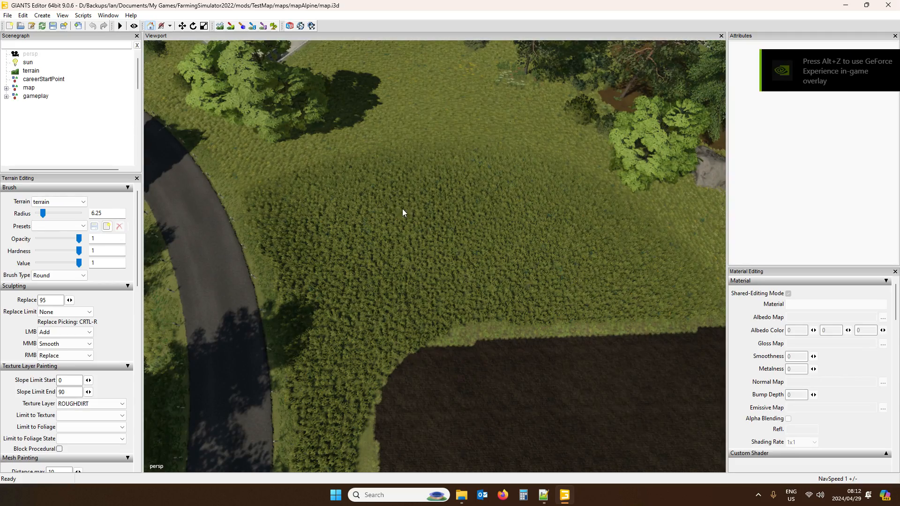
Find the fields group under gameplay in the reopened map, select it and toggle the rendering of field areas.
left_click_drag(402, 209, 629, 263, "alt")
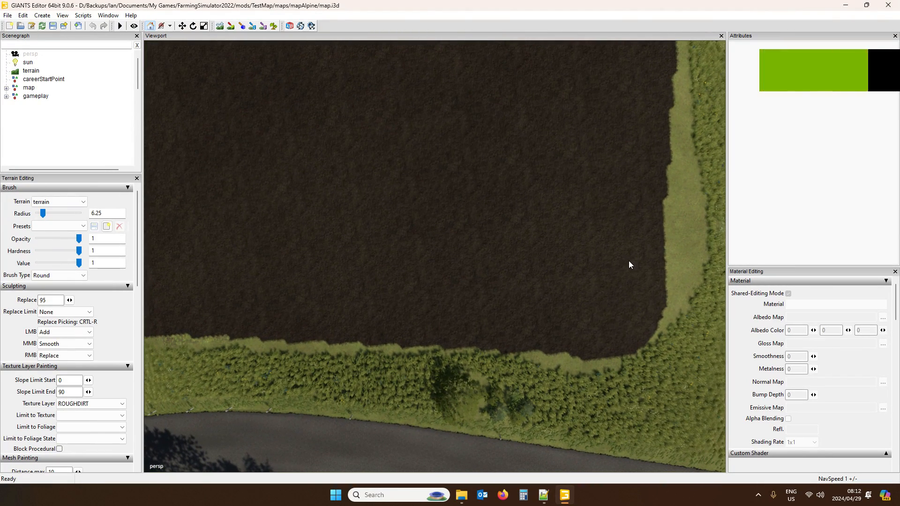
left_click(6, 88)
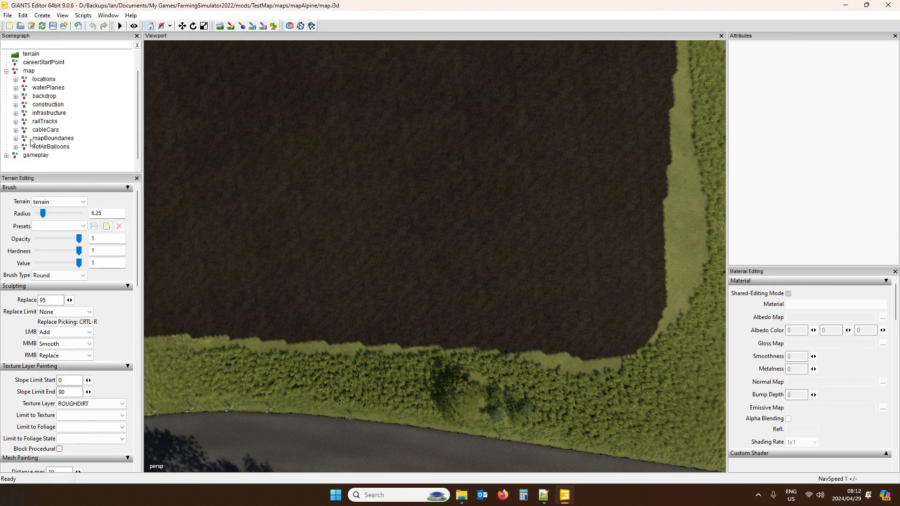
left_click(6, 156)
scroll(7, 157, "down", 2)
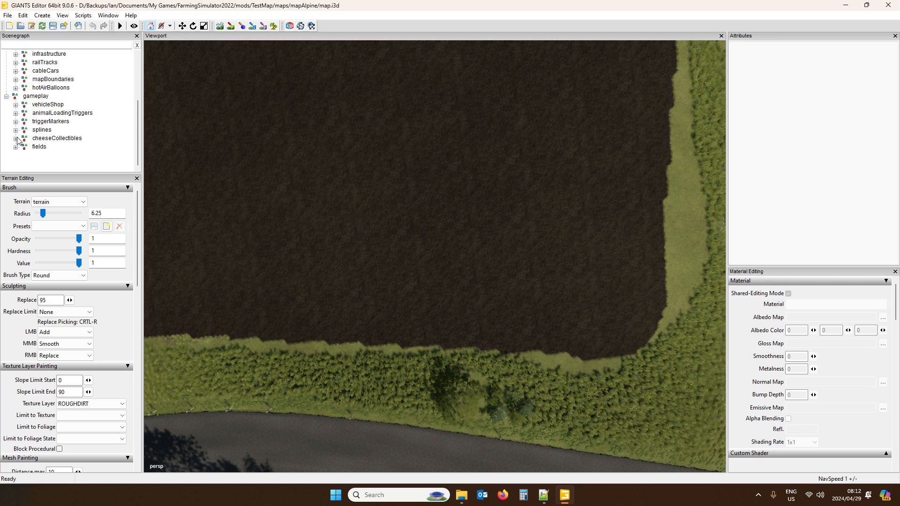
left_click(39, 148)
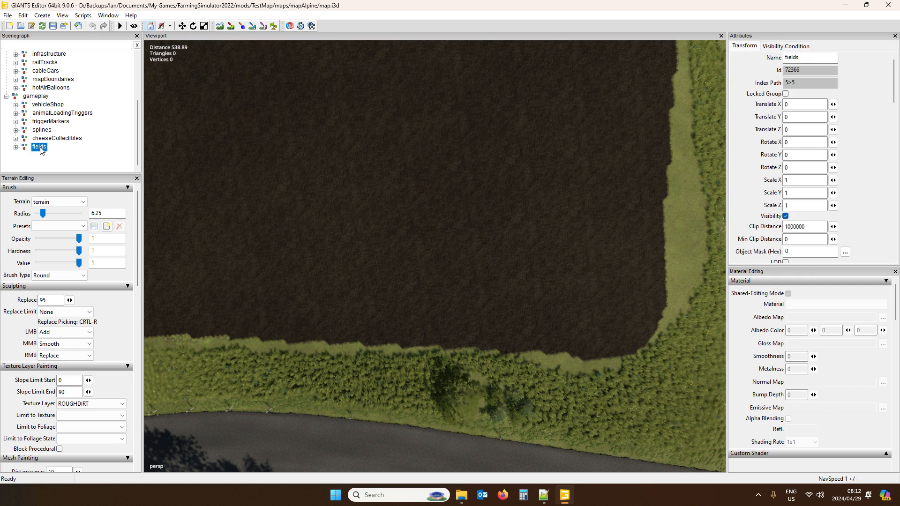
left_click(82, 16)
mouse_move(108, 36)
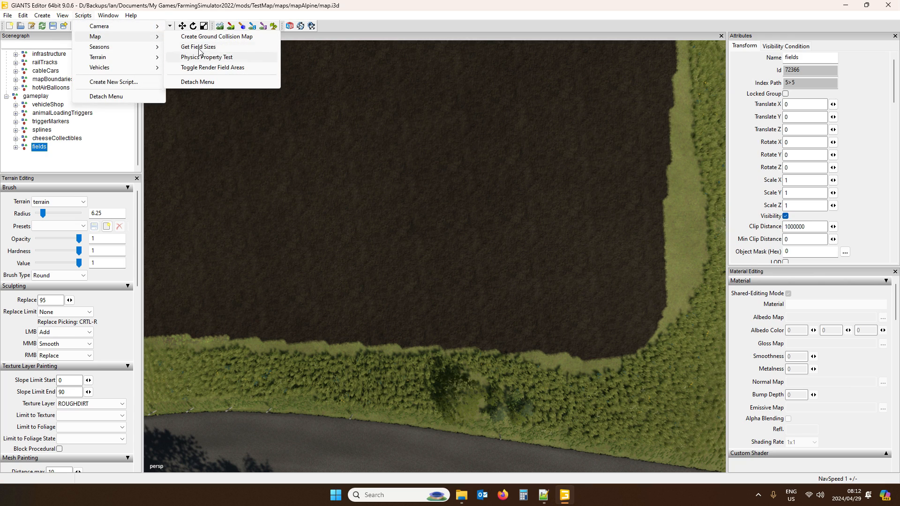
left_click(213, 68)
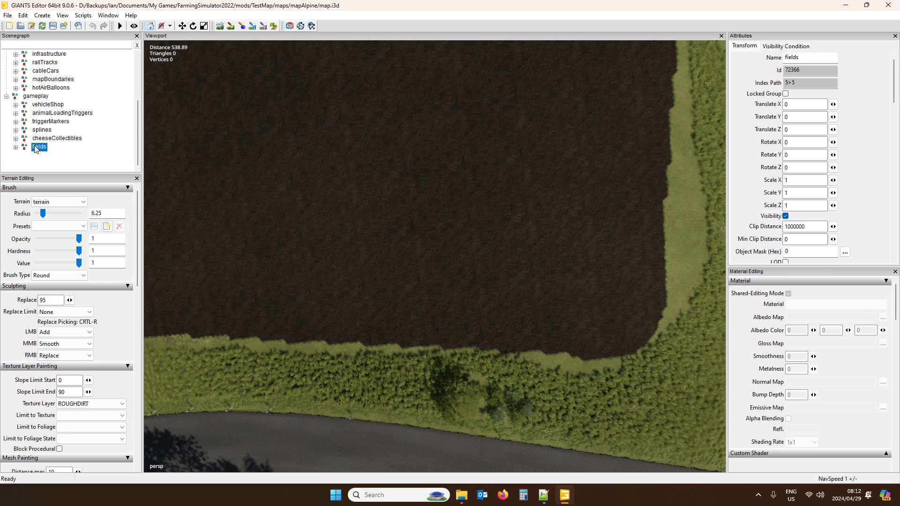
Expand the fields group down to field01's fieldDimensions, and bring field01 into view.
left_click(15, 147)
left_click(50, 155)
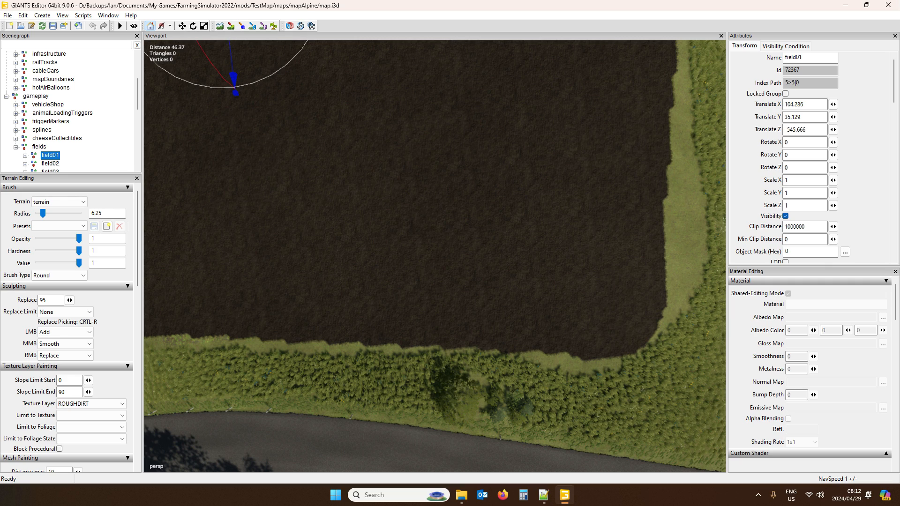
key("f")
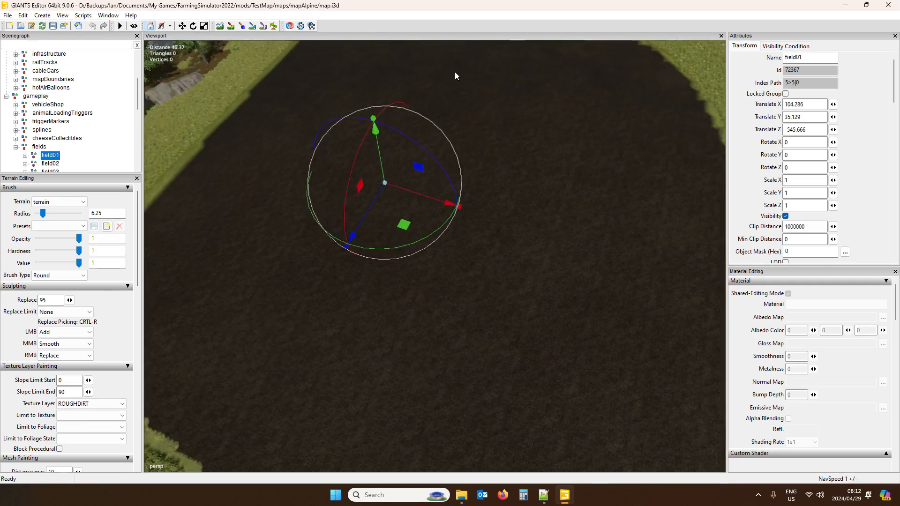
left_click(26, 156)
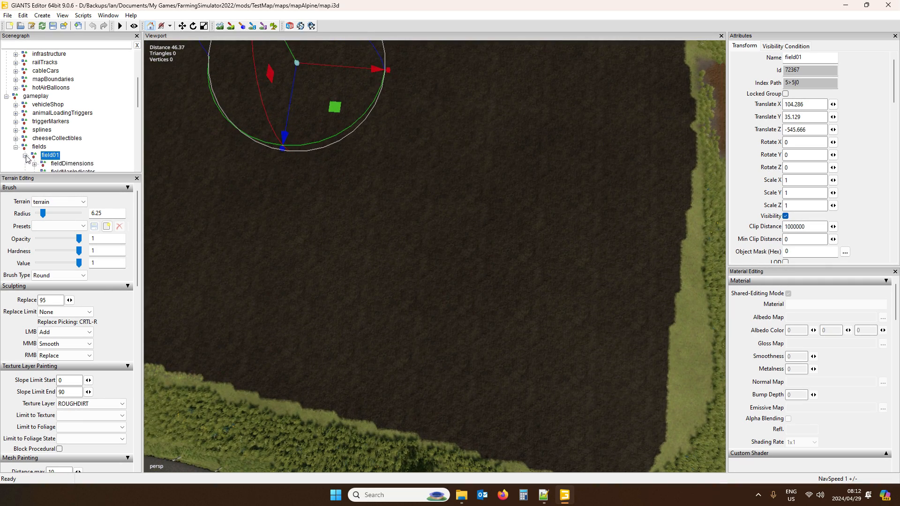
scroll(26, 157, "down", 2)
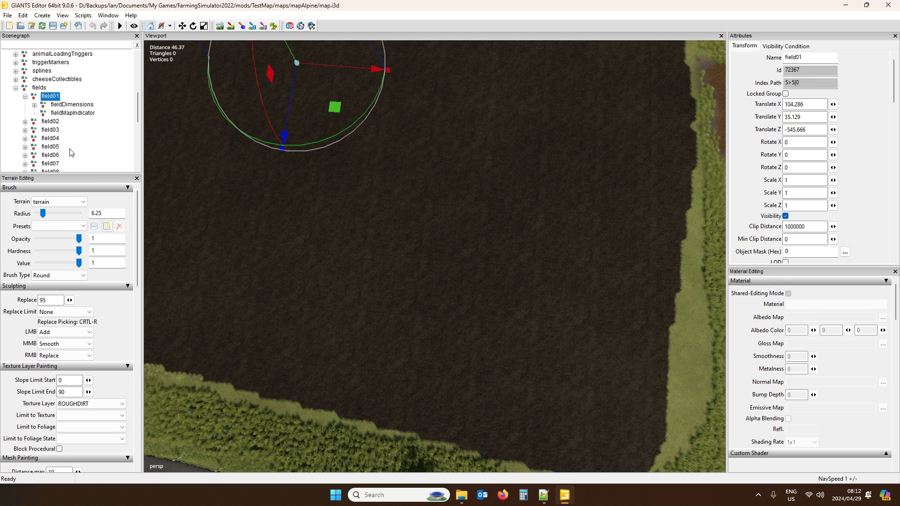
left_click(34, 106)
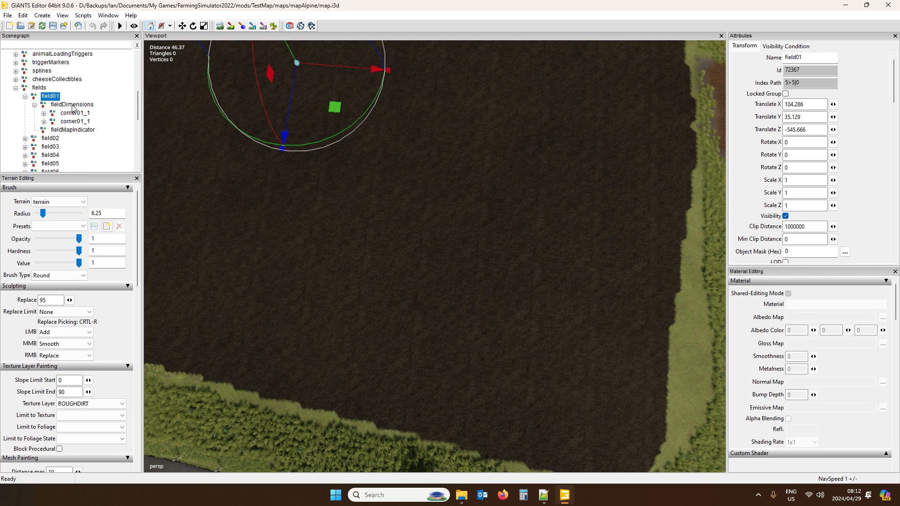
Place field01's first corner01_1 inside the painted field, at about X 18.4 and Z -1.4.
left_click(72, 105)
key("Up")
left_click(73, 105)
left_click(75, 113)
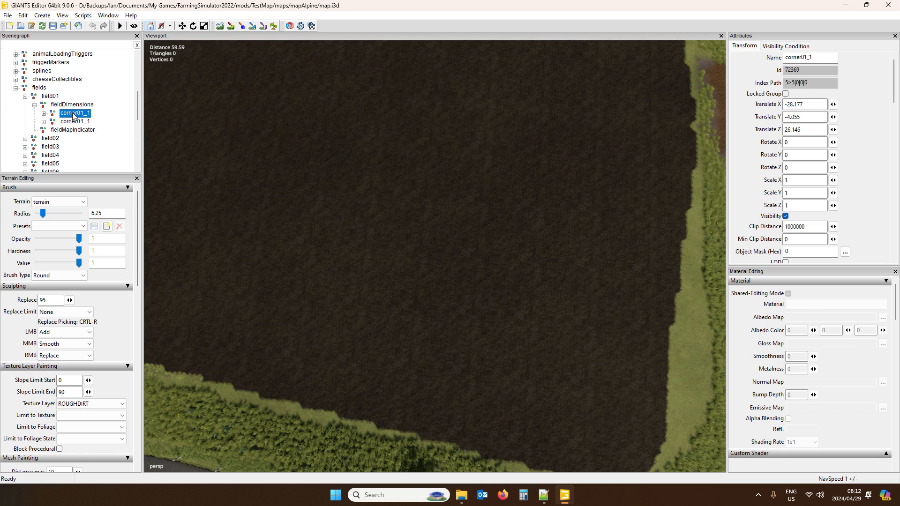
key("ctrl+b")
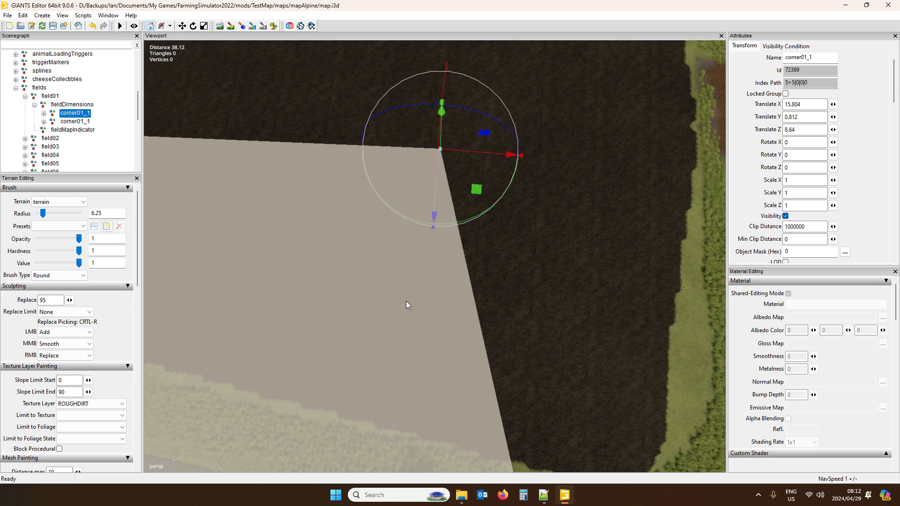
key("ctrl+b")
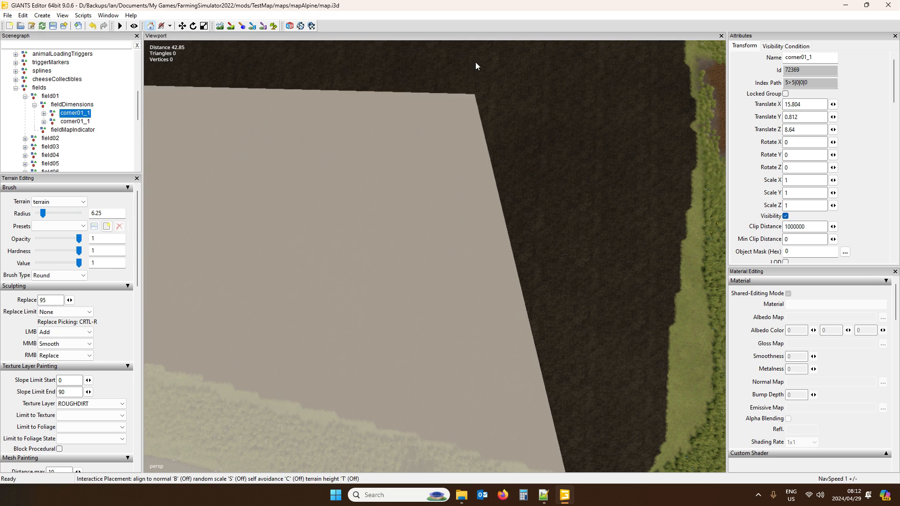
left_click(476, 58)
Place the first area's corner01_2 and corner01_3 on the field's hedge-side edge, with corner01_3 further along at about X -25.2 and Z 33.8.
left_click(43, 113)
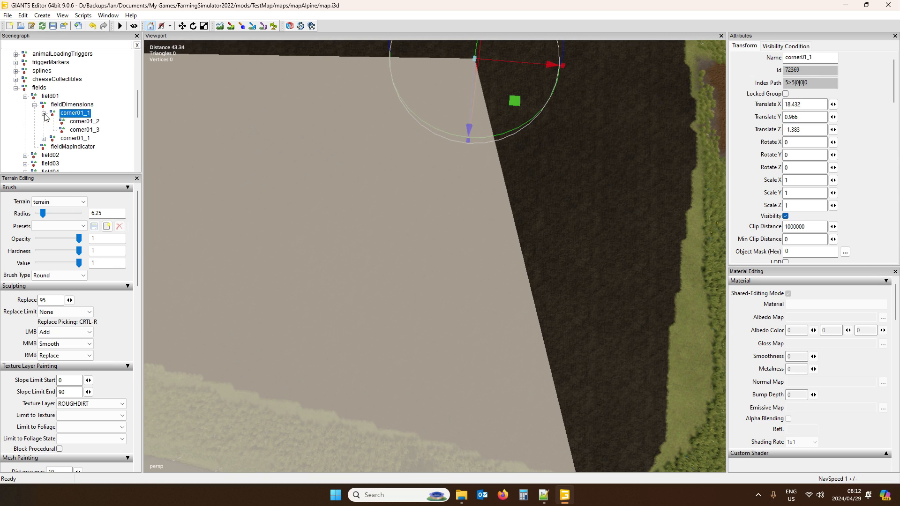
left_click(85, 121)
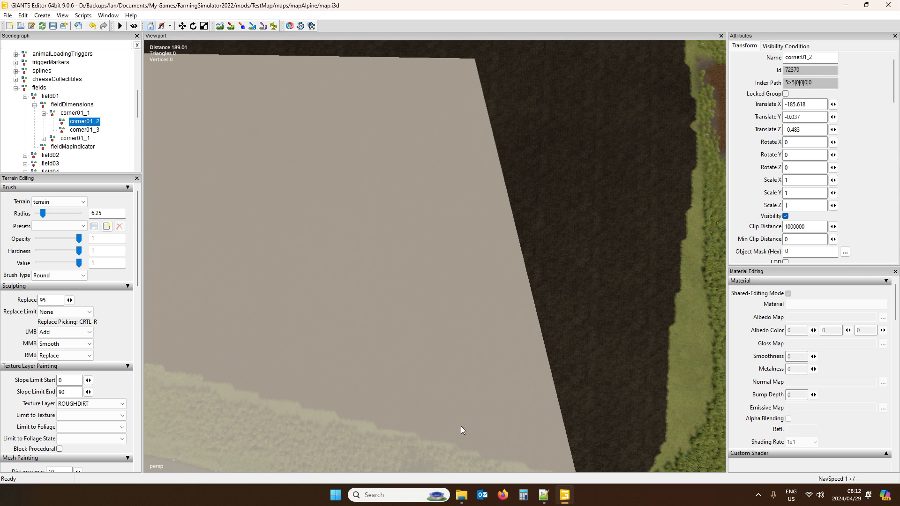
key("ctrl+shift+i")
left_click(421, 434)
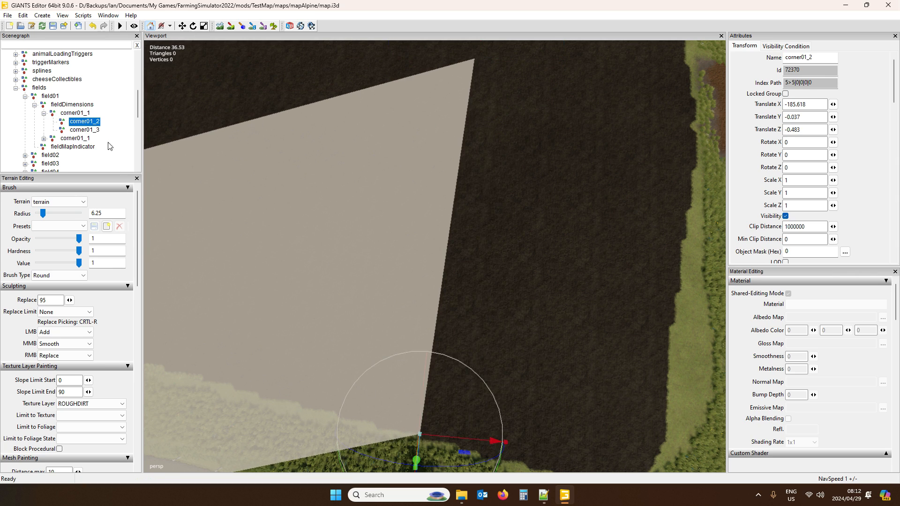
left_click(93, 130)
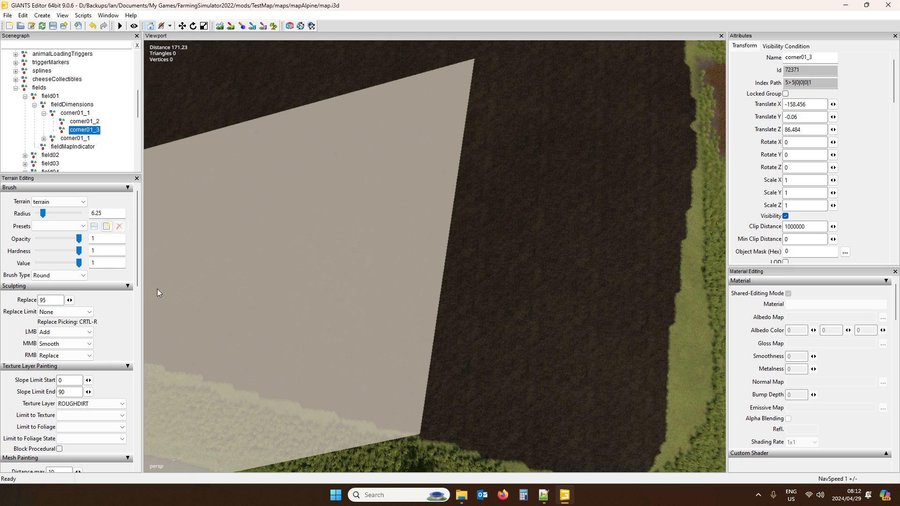
key("ctrl+shift+i")
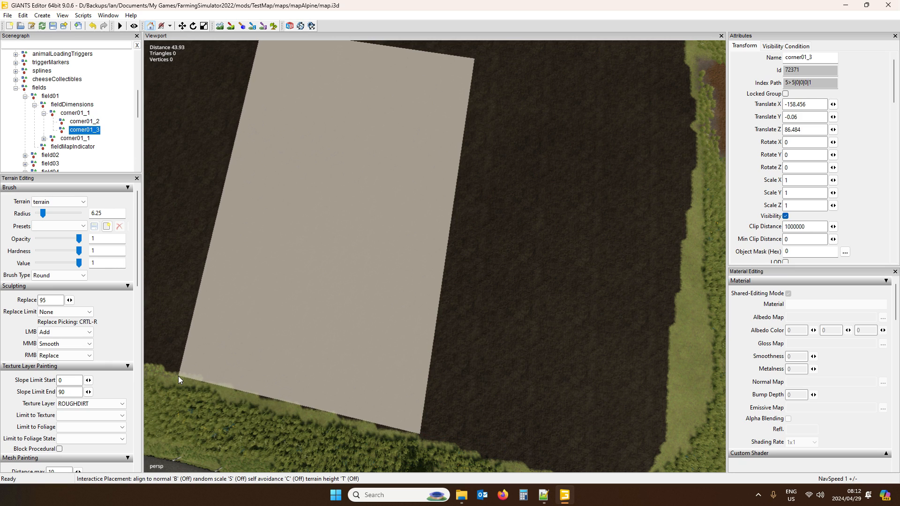
left_click(178, 376)
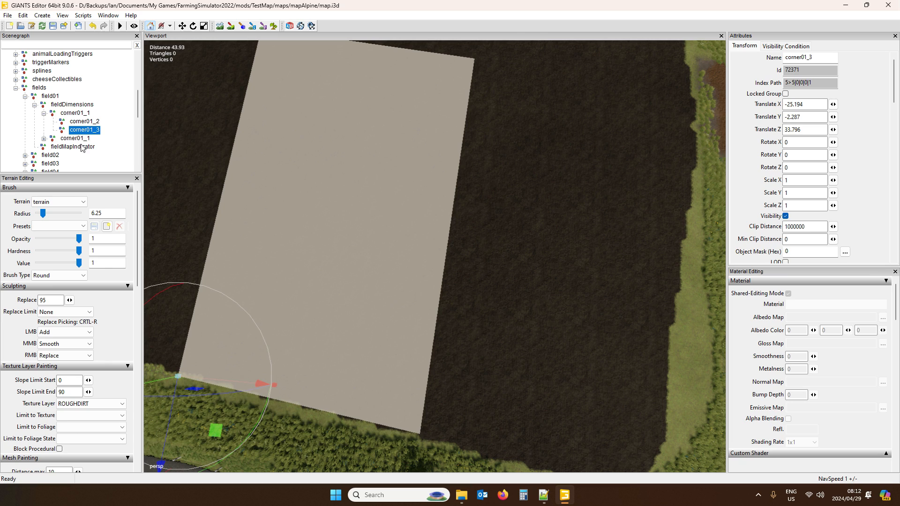
Place the second corner01_1 beside the first area towards the field's right edge, at about X 31.8 and Z 0.
scroll(80, 140, "down", 2)
left_click(75, 121)
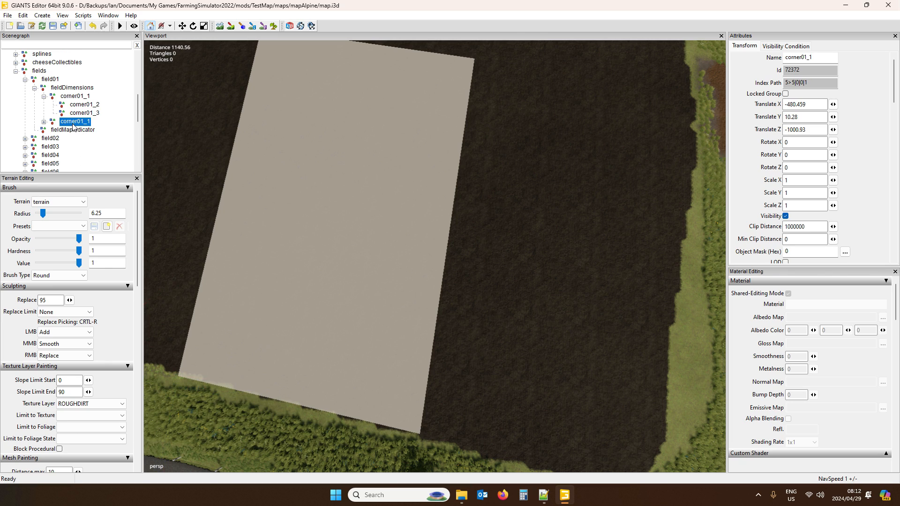
left_click(608, 80)
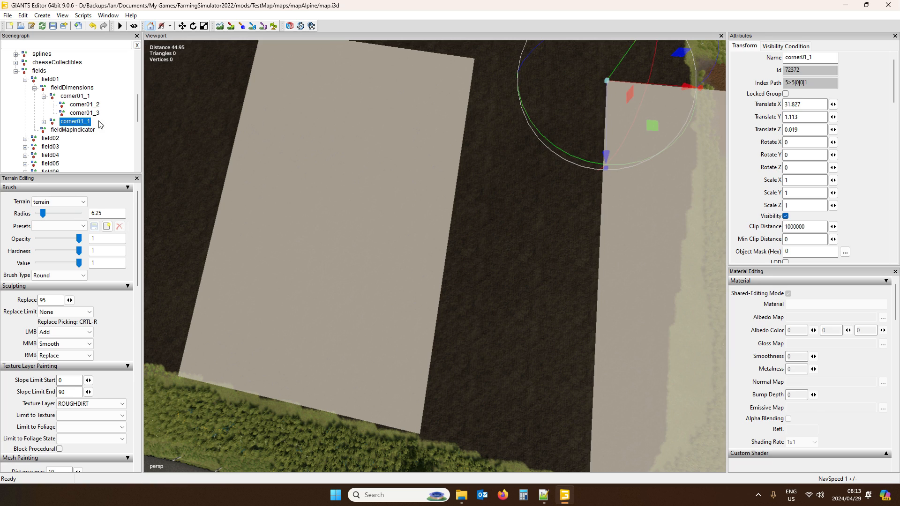
Place the second area's corner01_2 and corner01_3 on the first area's corner01_1 and corner01_2 so the two areas adjoin.
left_click(44, 122)
left_click(86, 130)
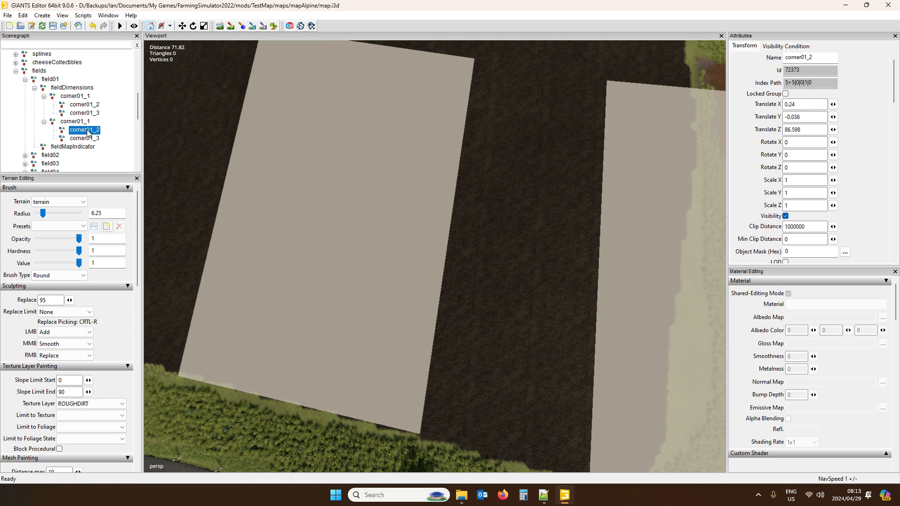
left_click(473, 59)
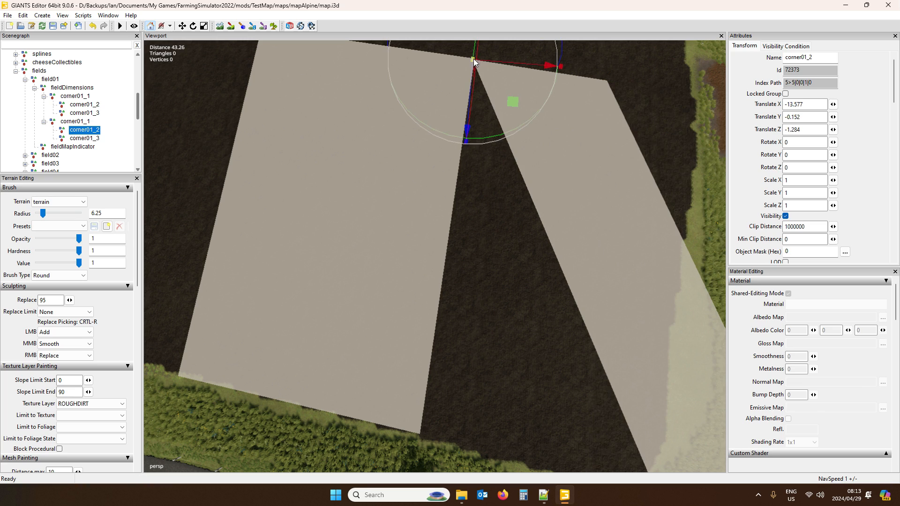
left_click(85, 138)
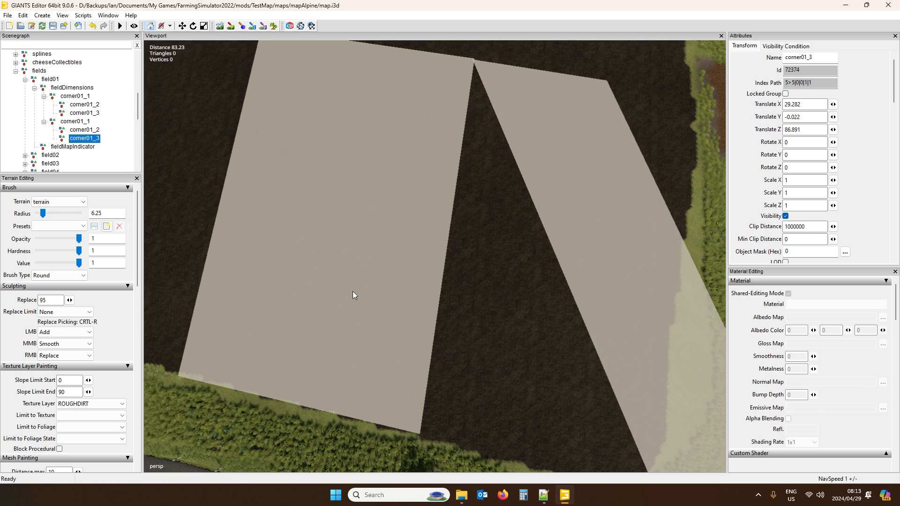
left_click(423, 432)
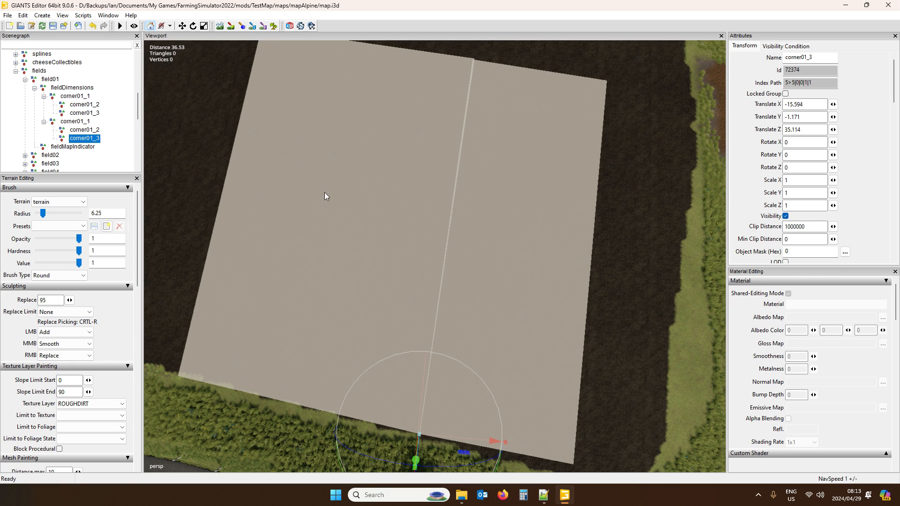
Place field01's fieldMapIndicator near the middle of the field, at about X 4.1 and Z -4.3, and collapse field01.
scroll(324, 193, "down", 5)
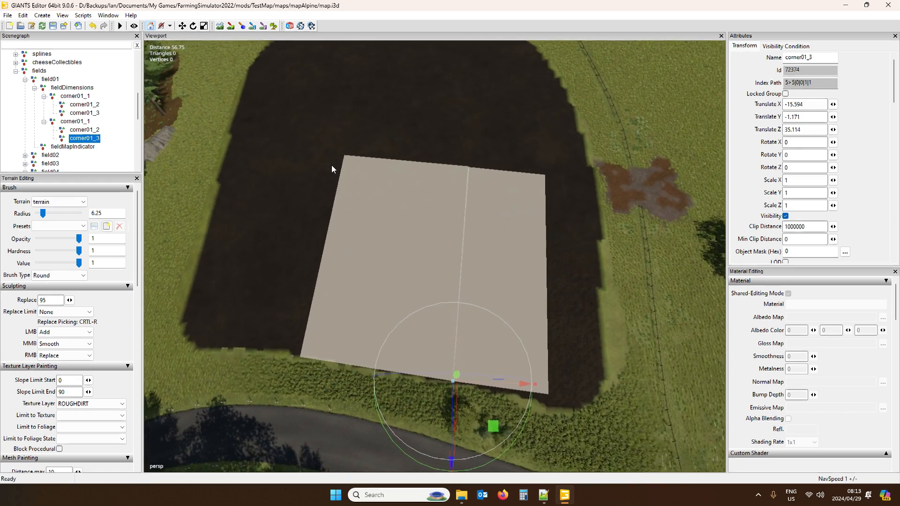
scroll(332, 169, "down", 2)
left_click(51, 79)
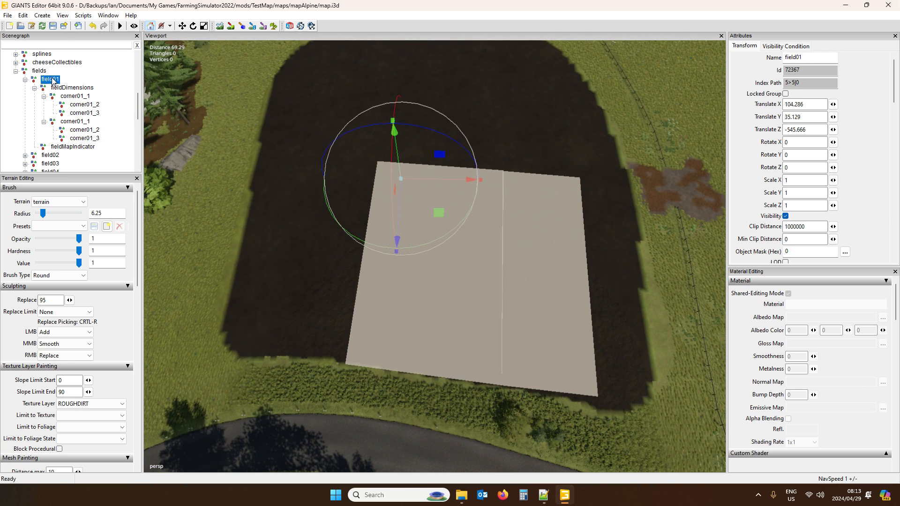
left_click(73, 148)
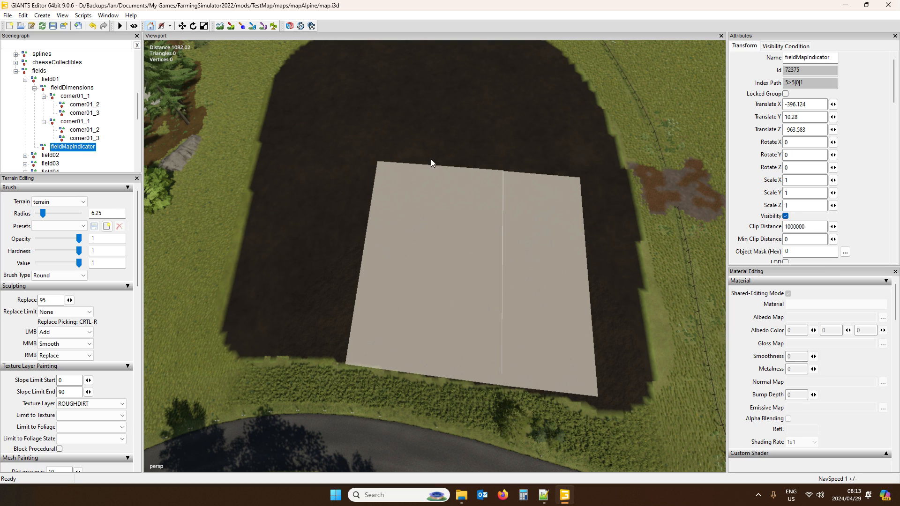
key("ctrl+b")
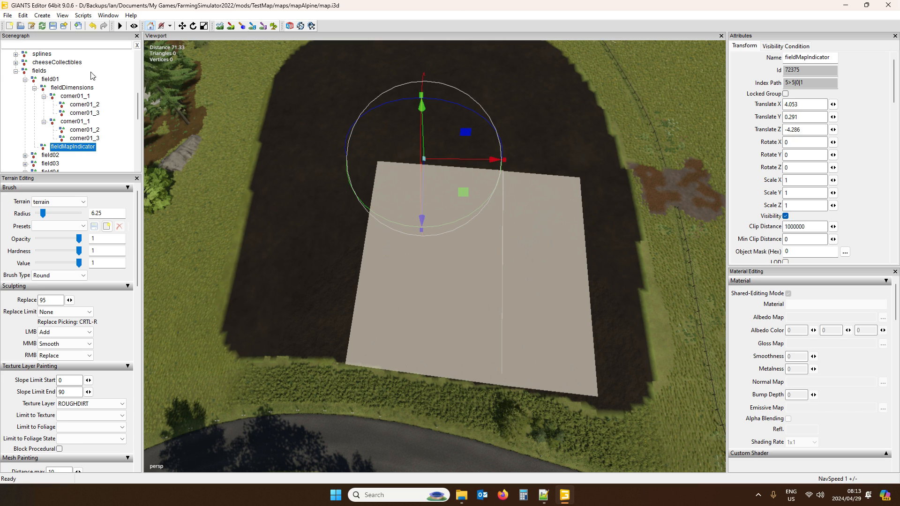
left_click(25, 80)
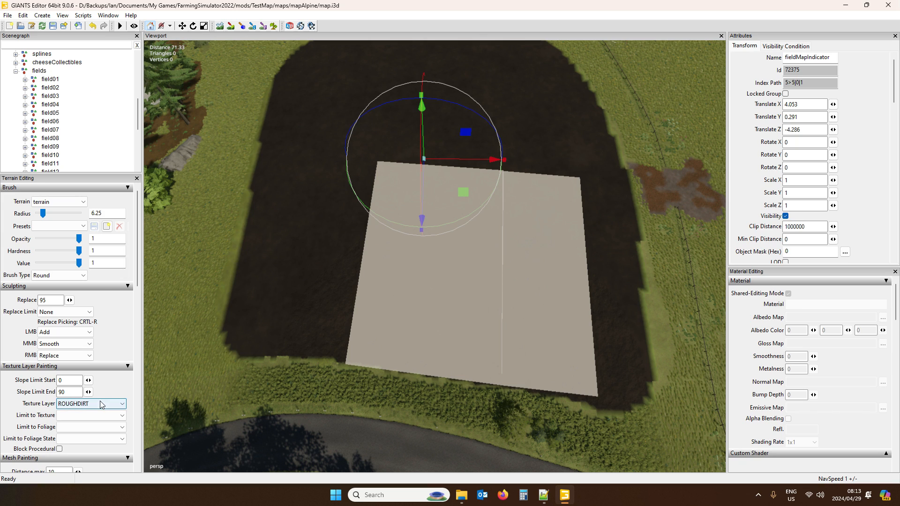
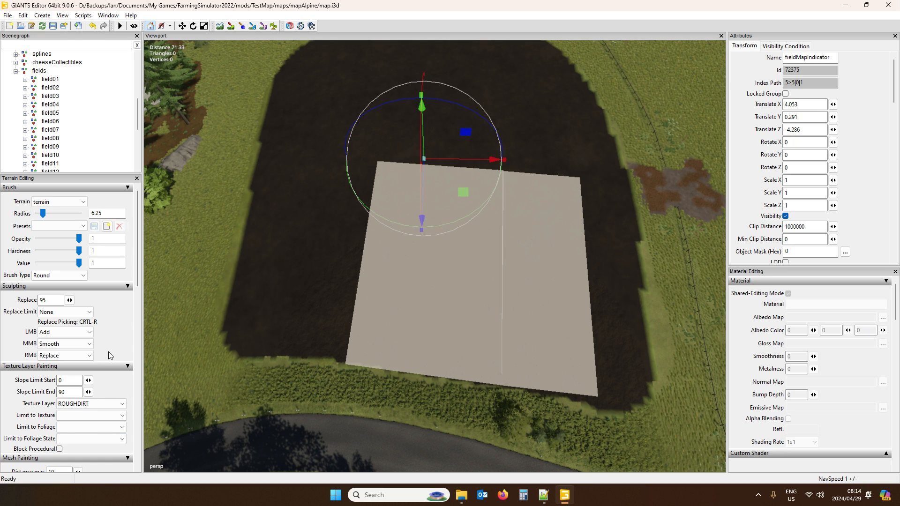
Collapse the texture layer and mesh painting settings, and set foliage layer painting to terrainDetail with the Cultivated ground type.
left_click(106, 404)
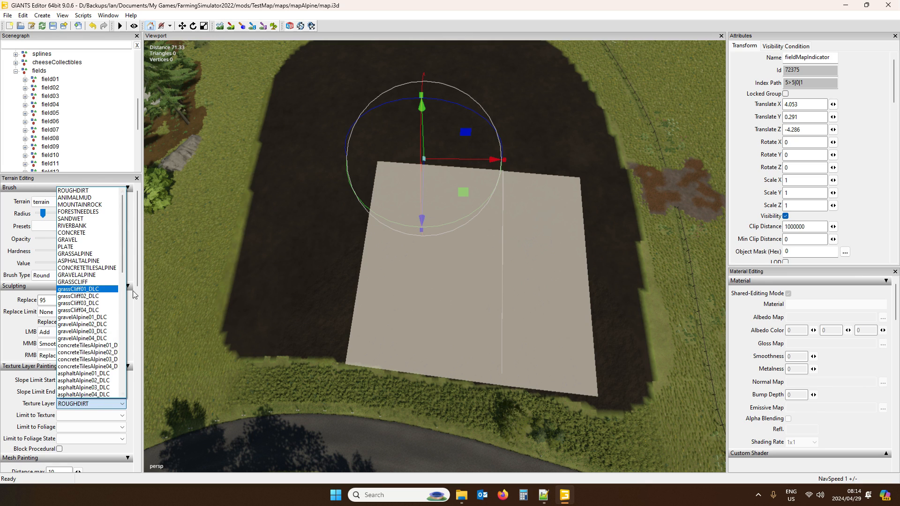
left_click(130, 370)
left_click(128, 367)
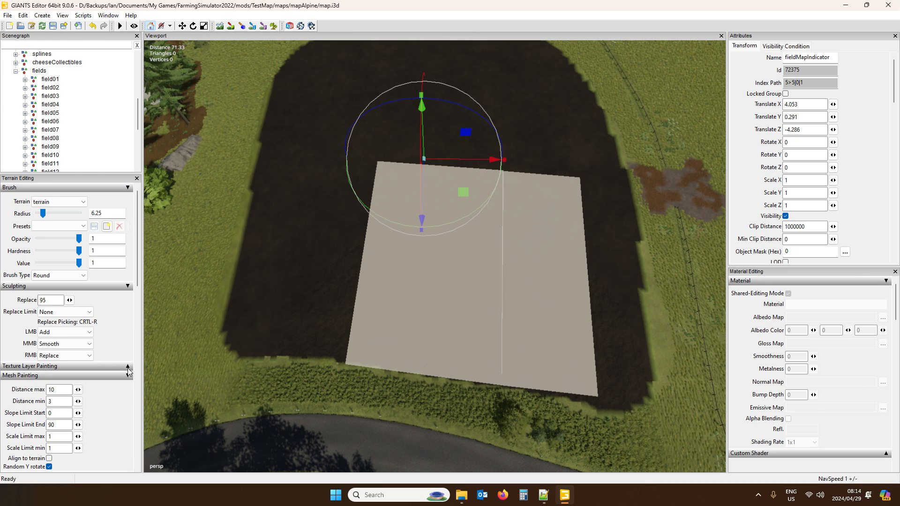
left_click(129, 376)
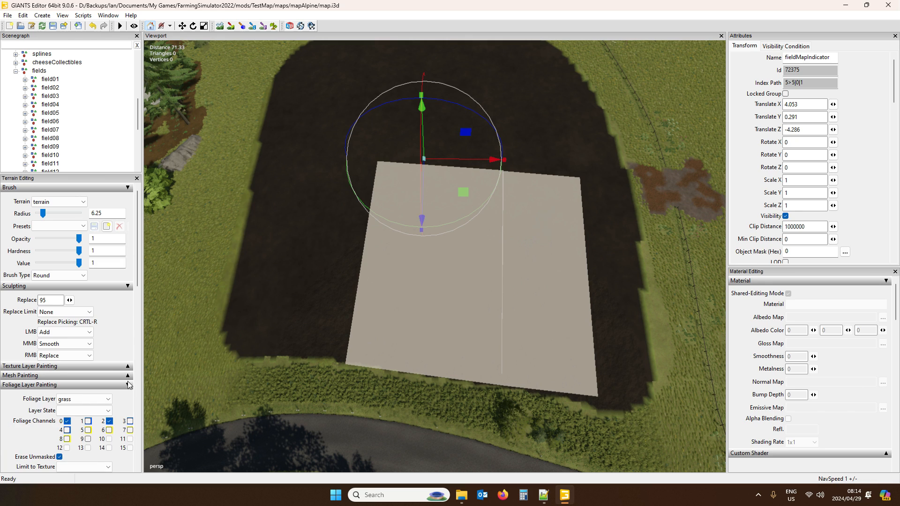
left_click(89, 403)
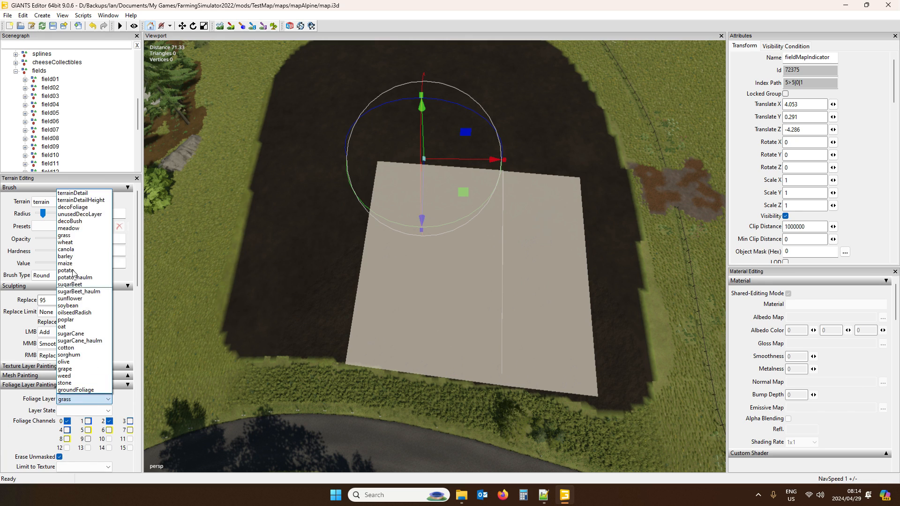
left_click(81, 196)
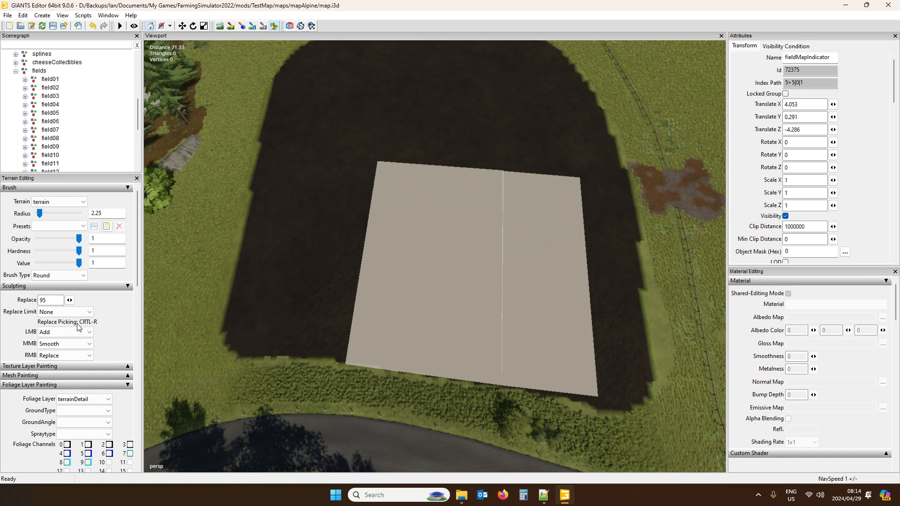
left_click(82, 412)
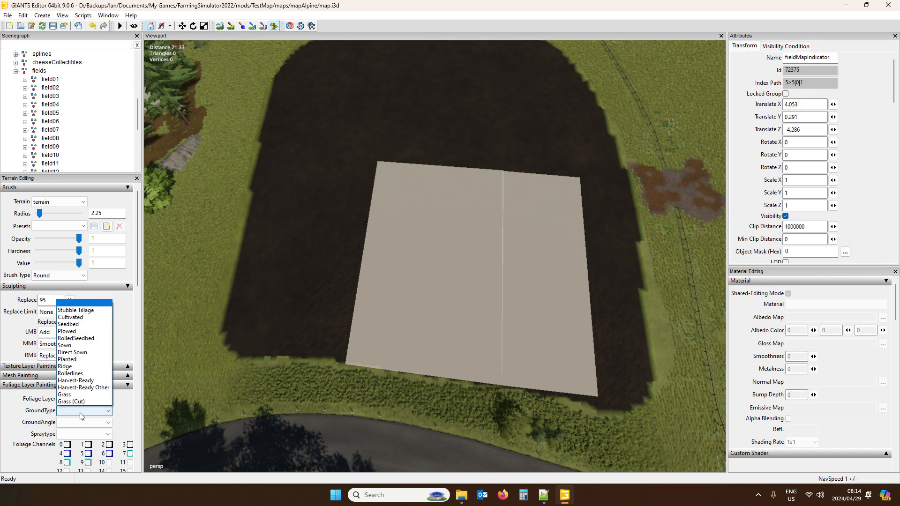
left_click(78, 318)
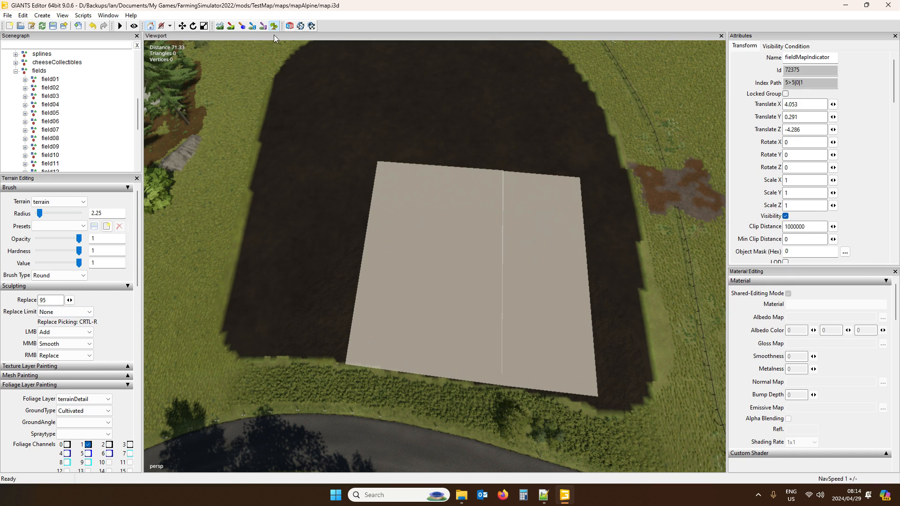
Try painting along the field's edge beside the bare dirt patch, and set the third sculpting action to Subtract.
left_click_drag(641, 185, 645, 218)
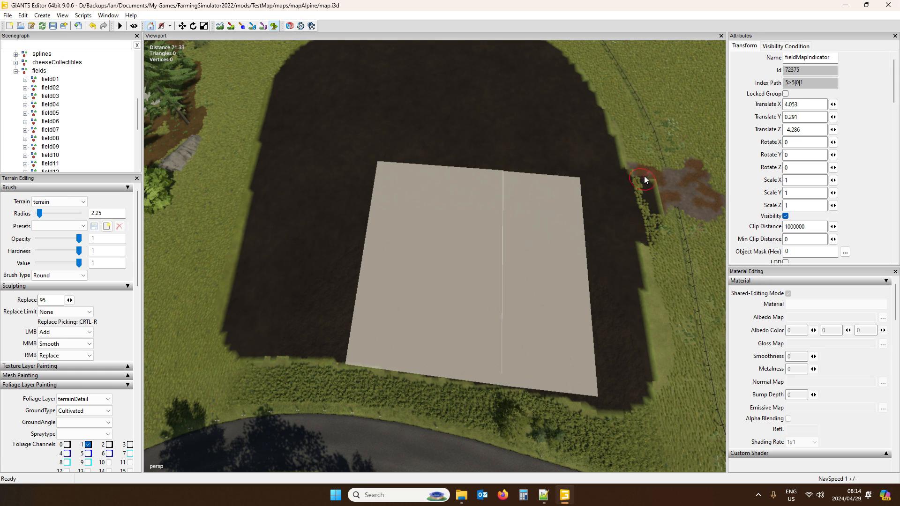
left_click(66, 355)
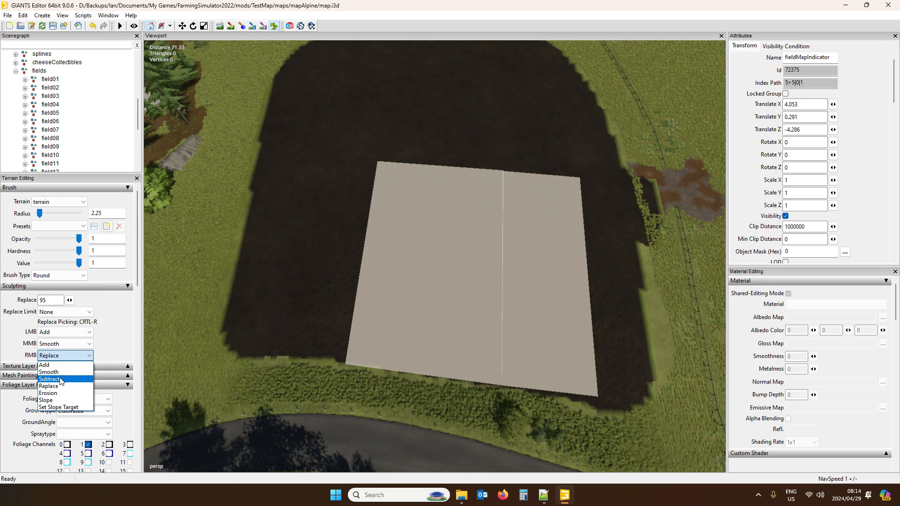
left_click(61, 381)
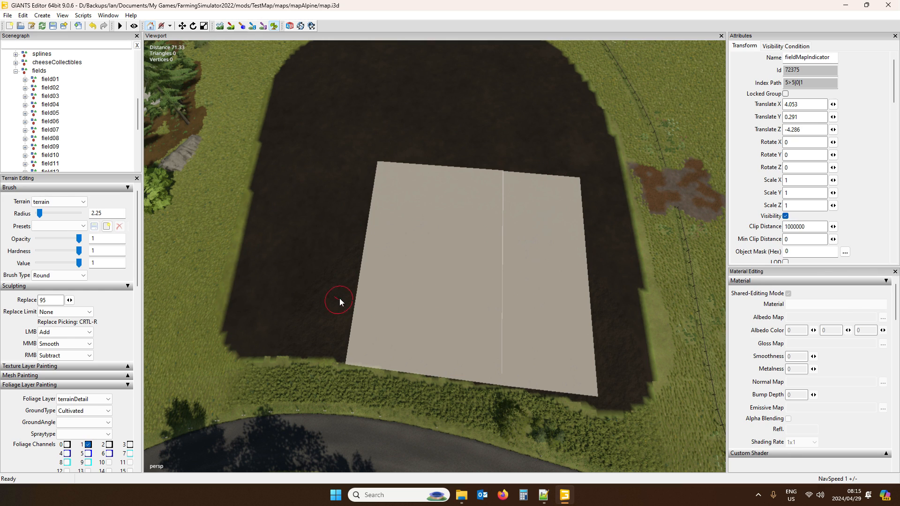
Set the foliage painting layer to decoBush.
left_click(84, 399)
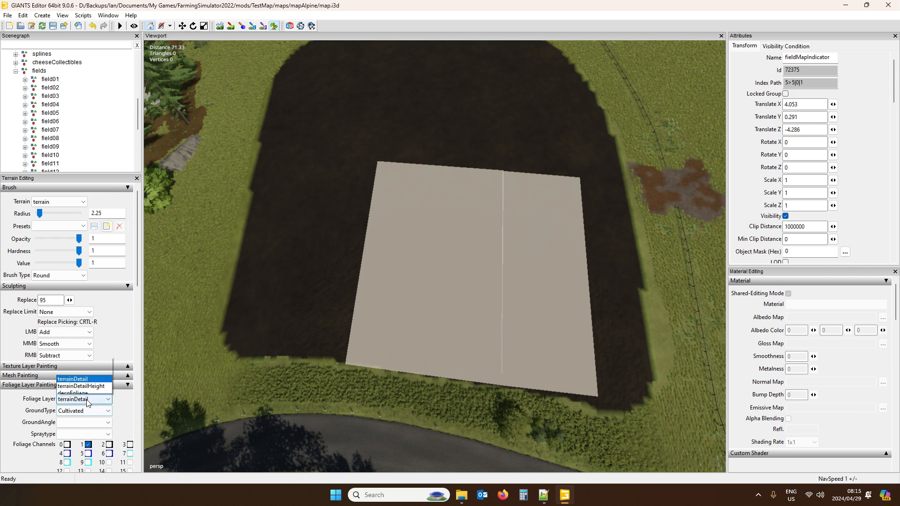
left_click(70, 221)
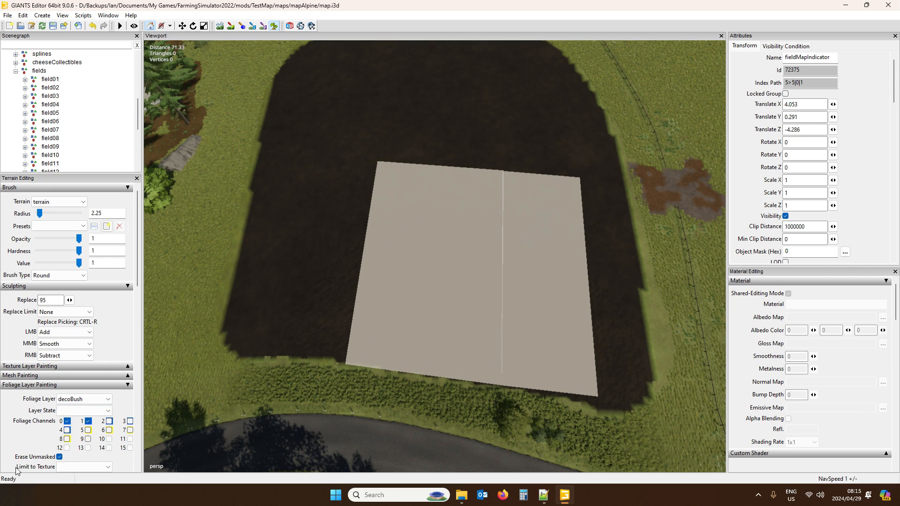
left_click(67, 421)
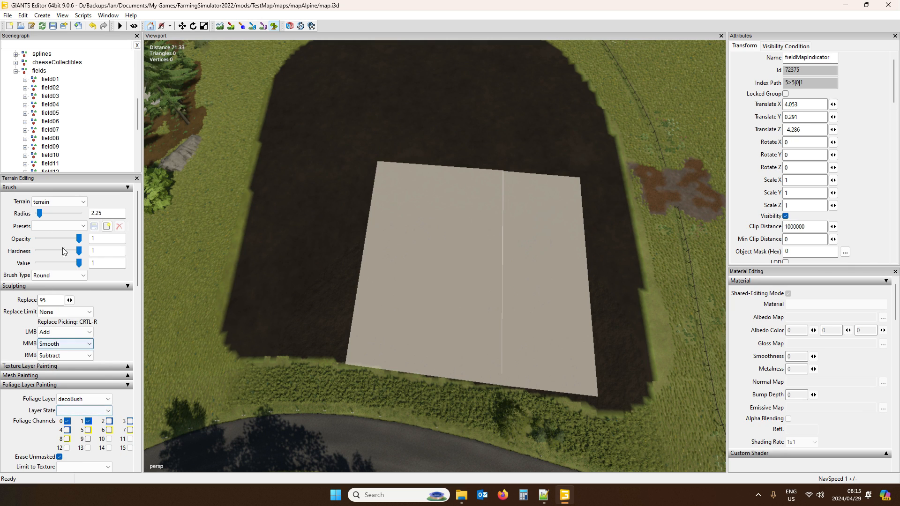
Select the fields group, save the map and toggle off the rendered field areas.
left_click(36, 71)
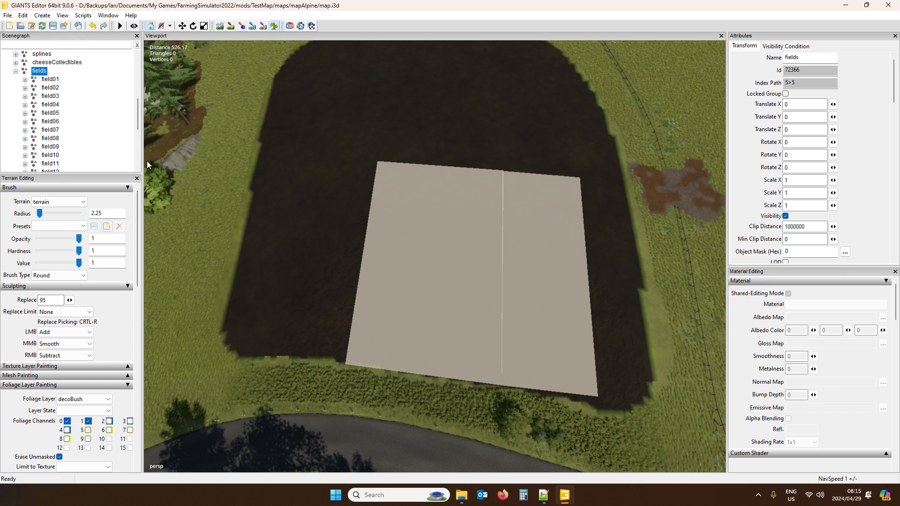
left_click(52, 26)
left_click(83, 15)
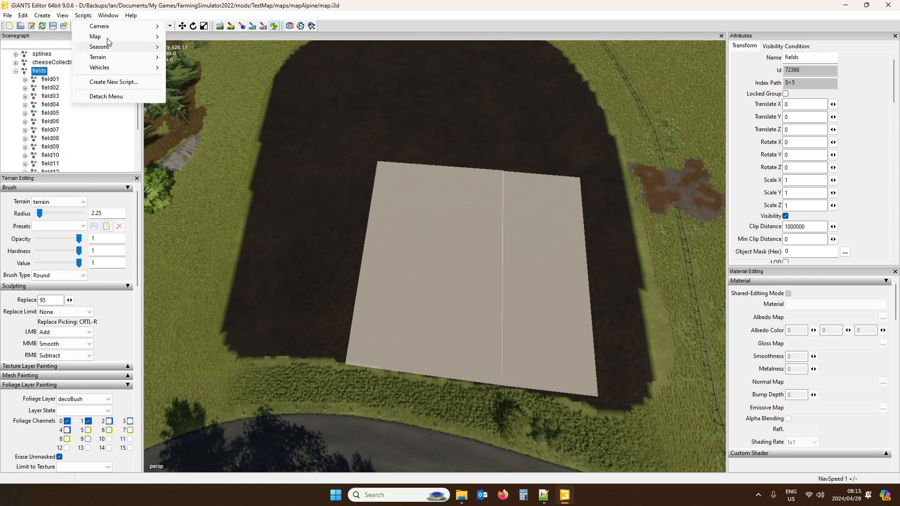
mouse_move(108, 38)
left_click(212, 67)
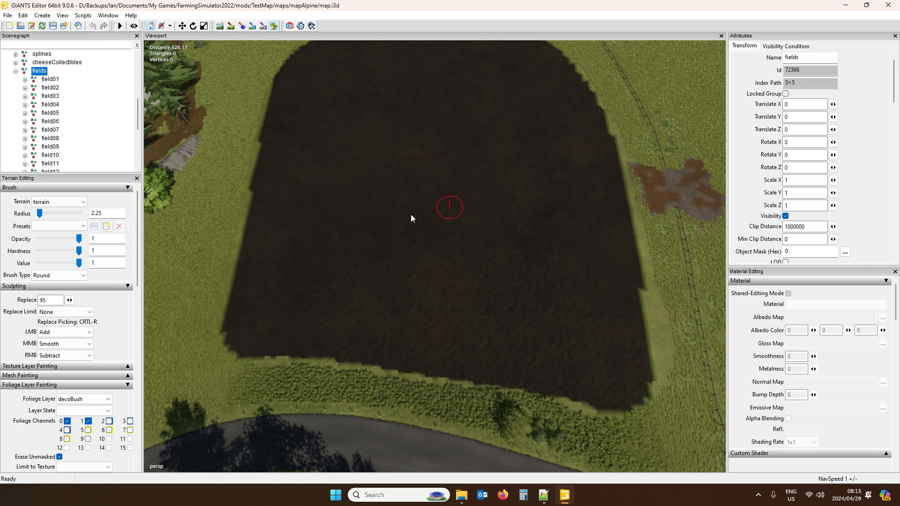
Set the foliage painting layer to terrainDetail and try toggling the field area rendering back on.
left_click(85, 399)
left_click(83, 193)
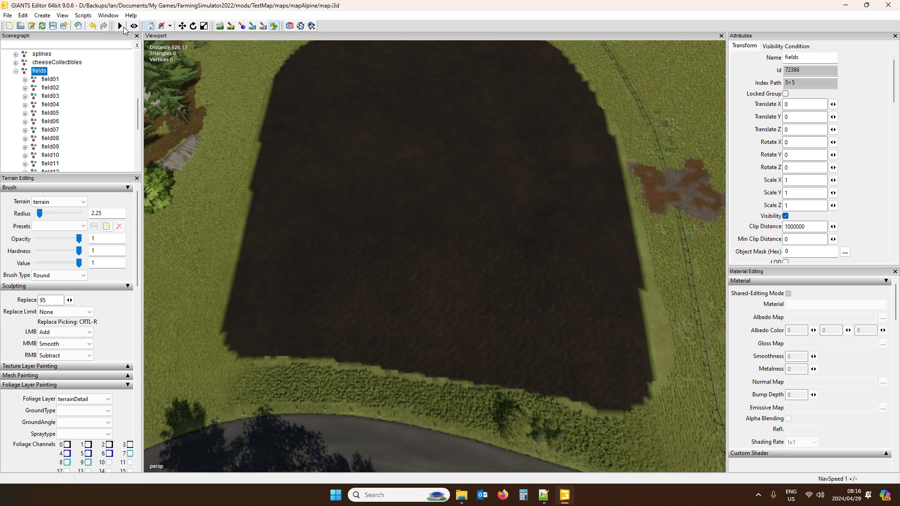
left_click(83, 15)
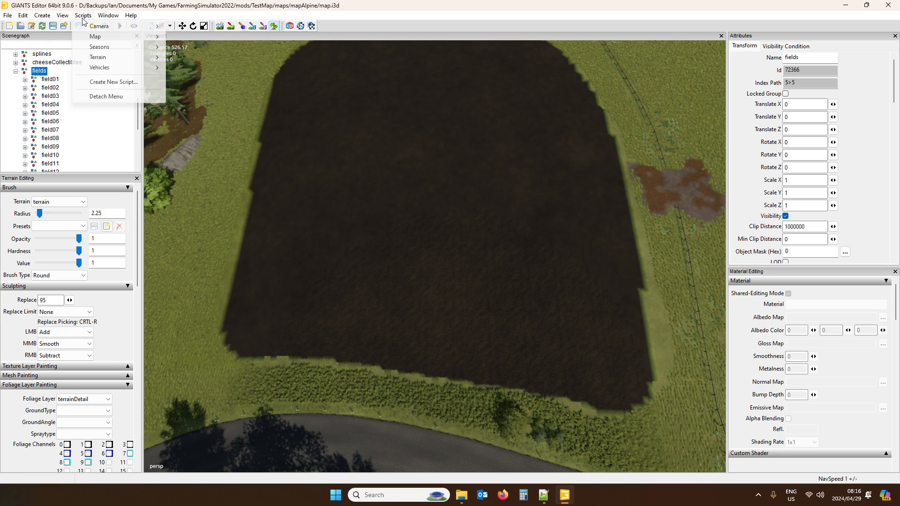
mouse_move(99, 36)
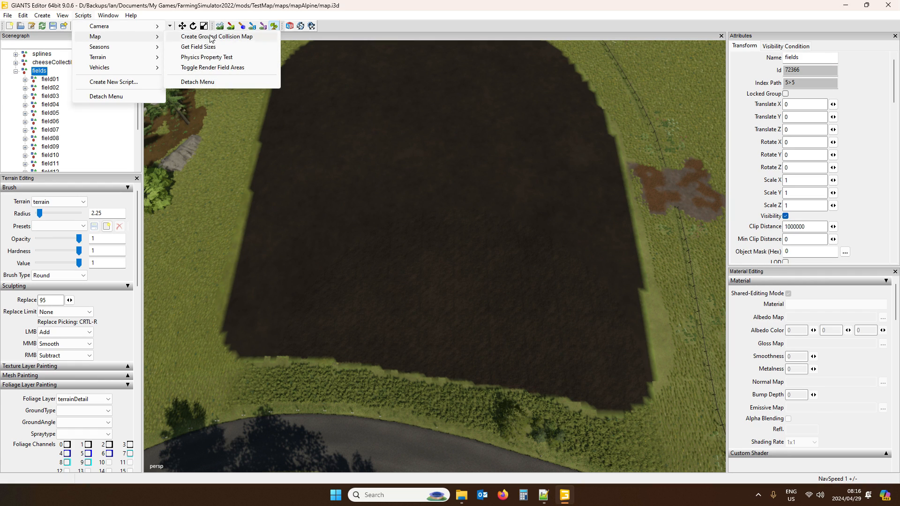
left_click(209, 67)
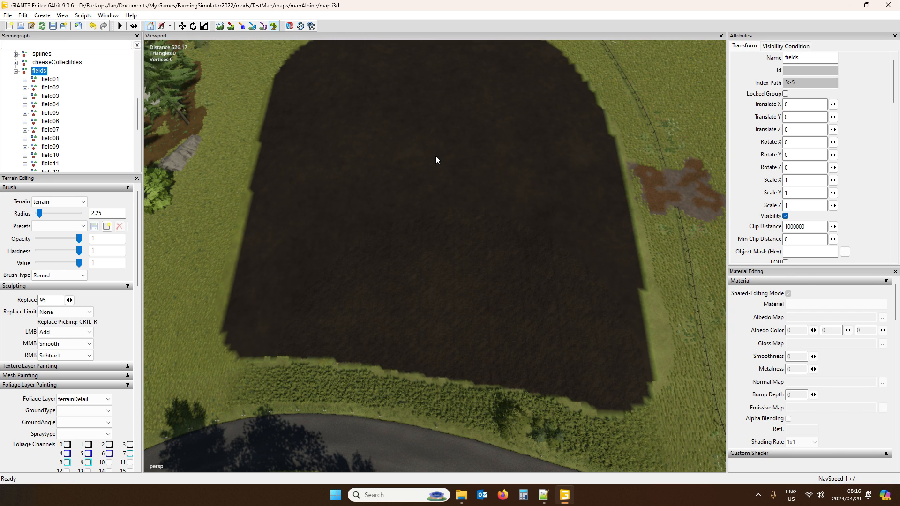
Close the editor and reopen map.i3d from the mapAlpine folder in GIANTS Editor 9.0.6.
key("alt+F4")
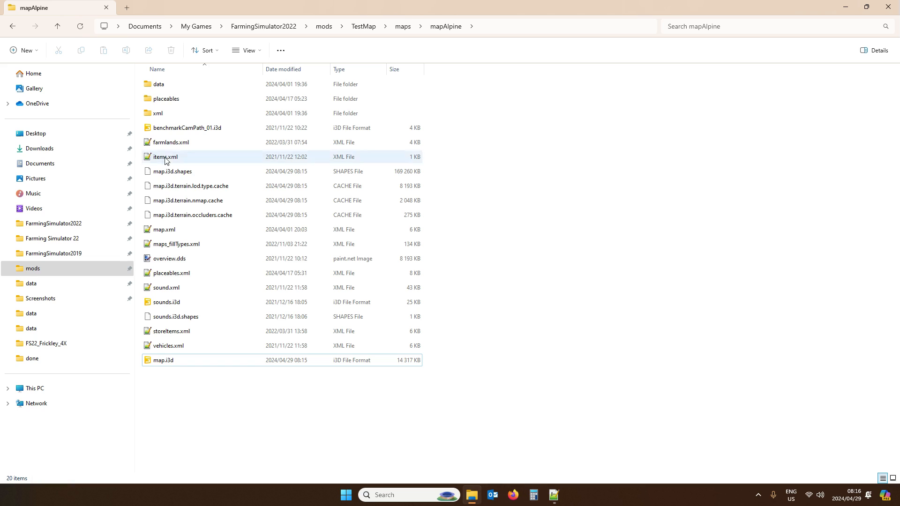
double_click(183, 361)
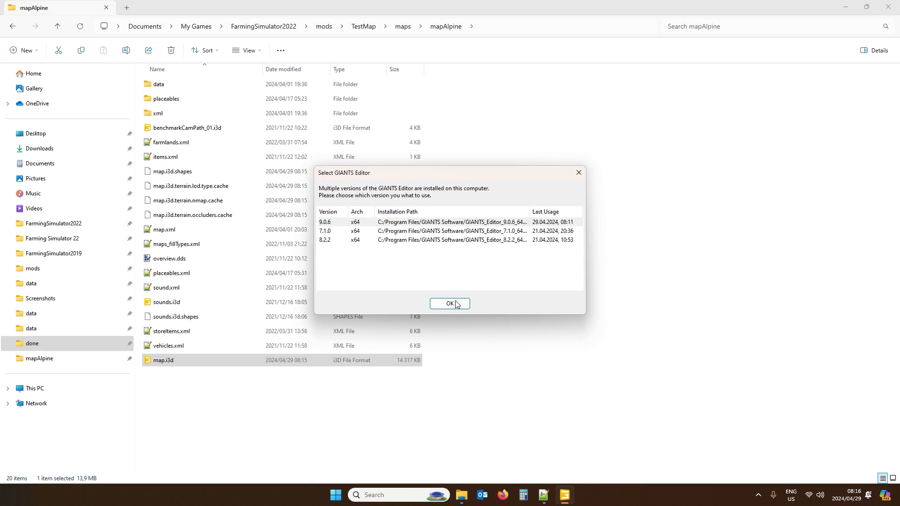
left_click(450, 304)
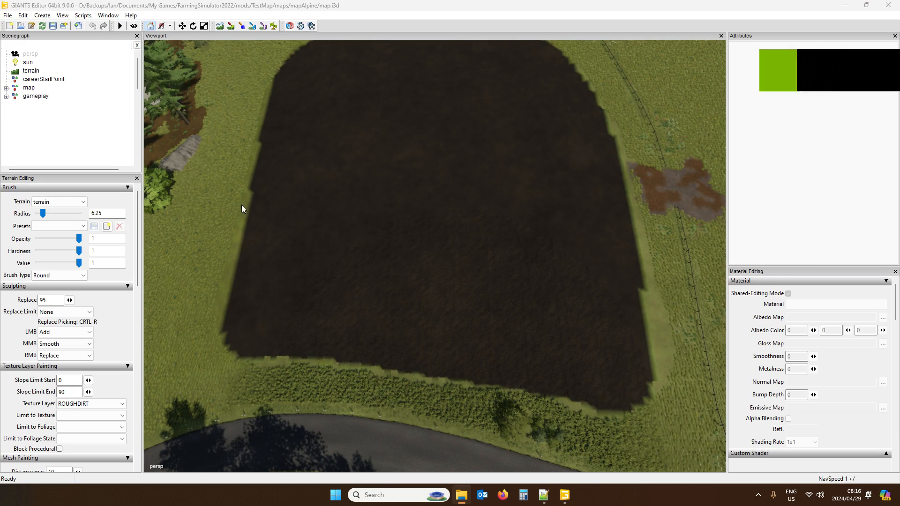
Expand the map and gameplay groups, select the fields group and toggle on rendering of the field areas.
left_click(6, 87)
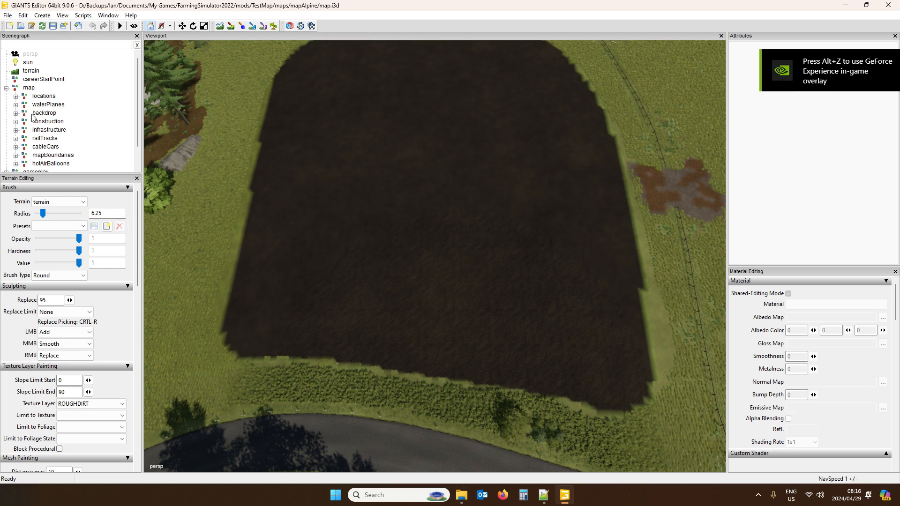
scroll(35, 123, "down", 1)
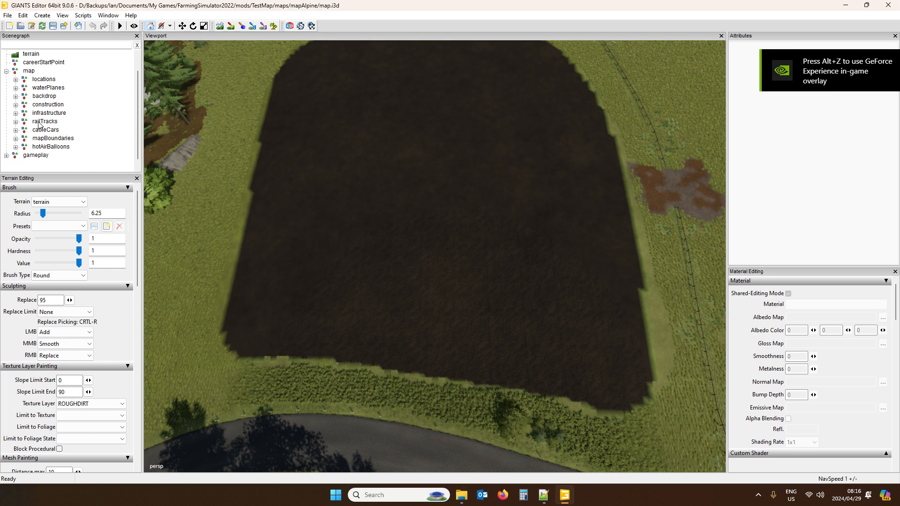
left_click(7, 155)
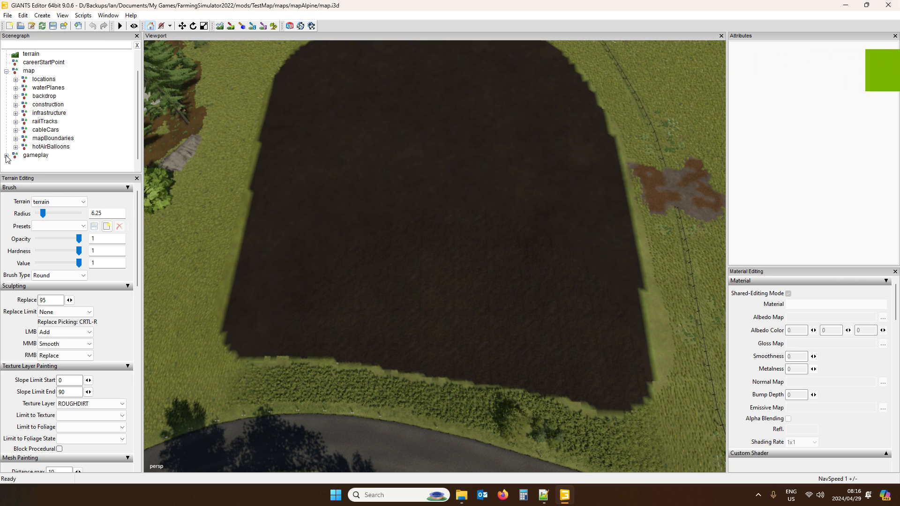
scroll(55, 141, "down", 2)
left_click(39, 155)
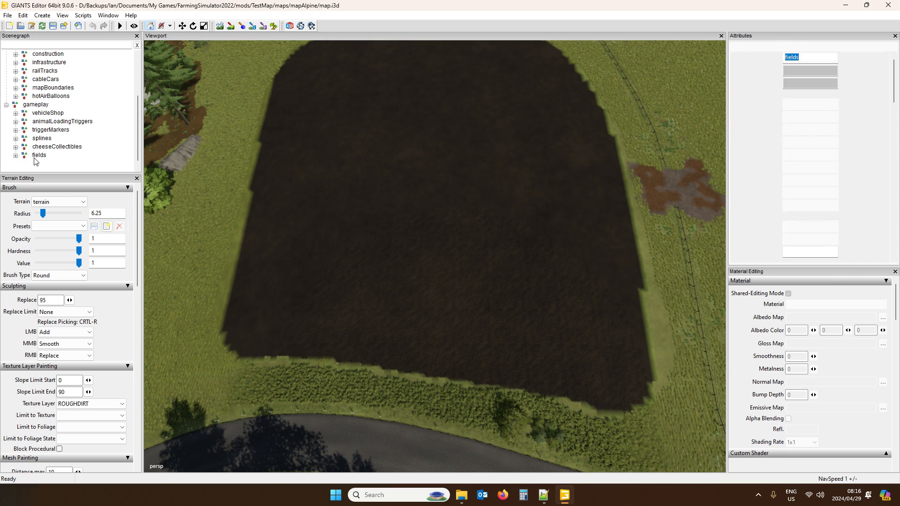
left_click(83, 15)
mouse_move(96, 36)
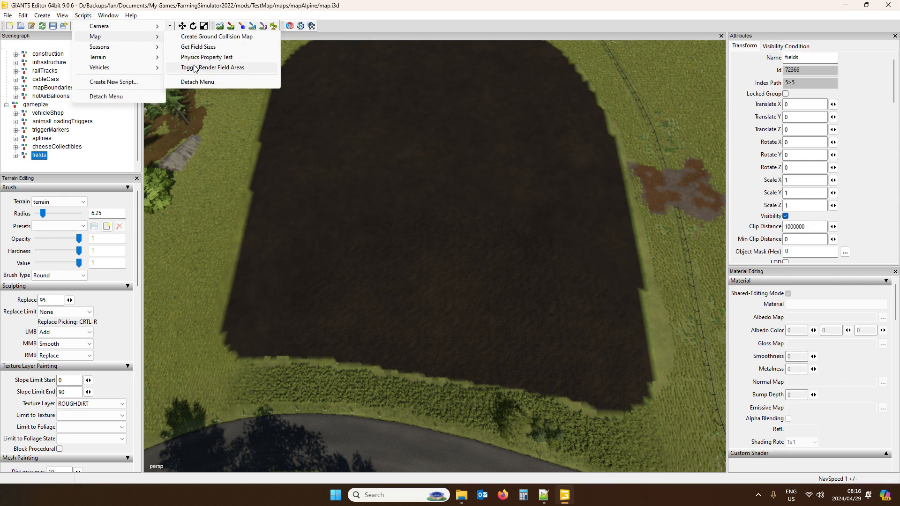
left_click(238, 71)
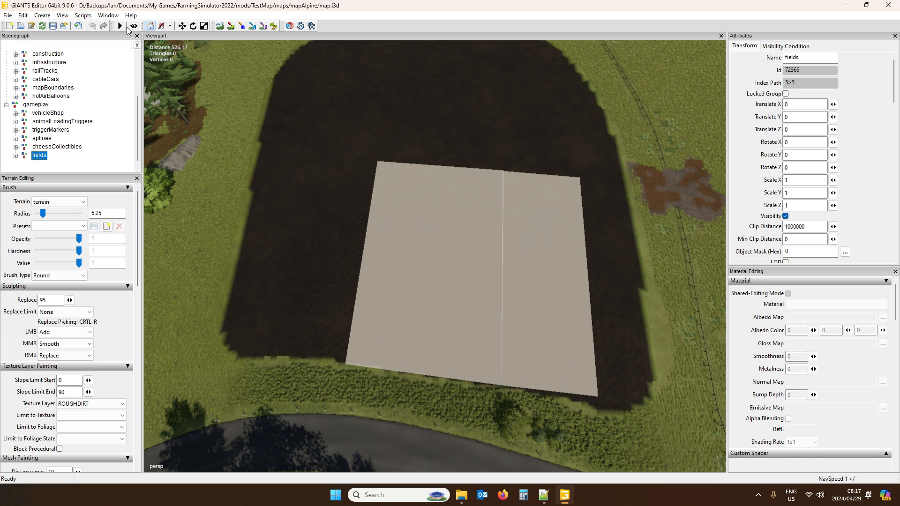
Toggle off rendering of the field areas.
left_click(83, 15)
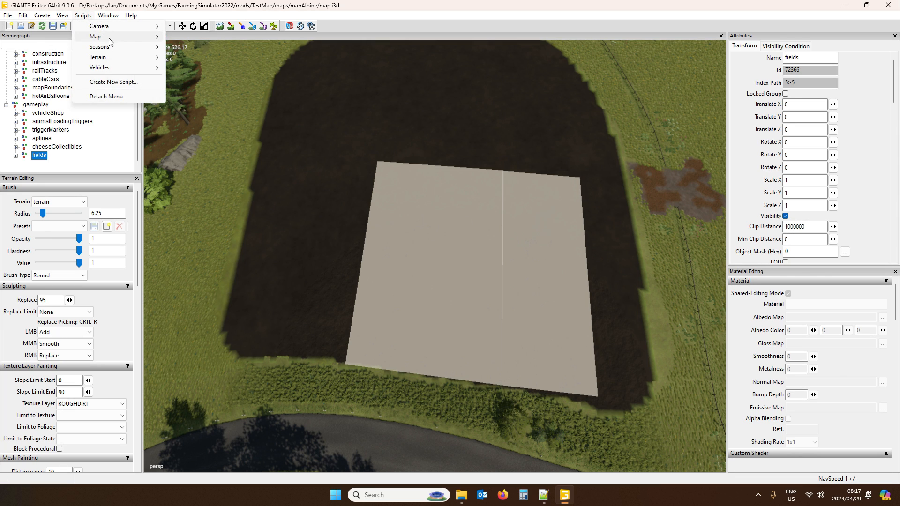
mouse_move(108, 36)
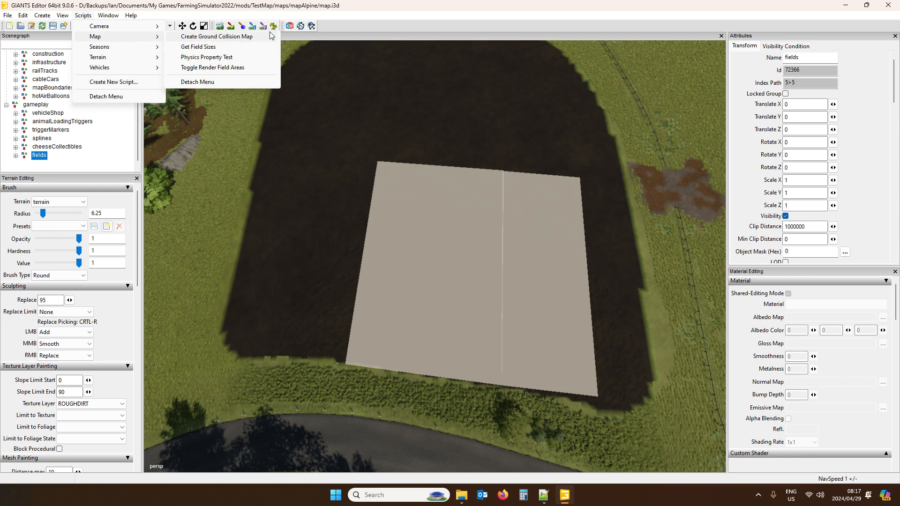
left_click(246, 69)
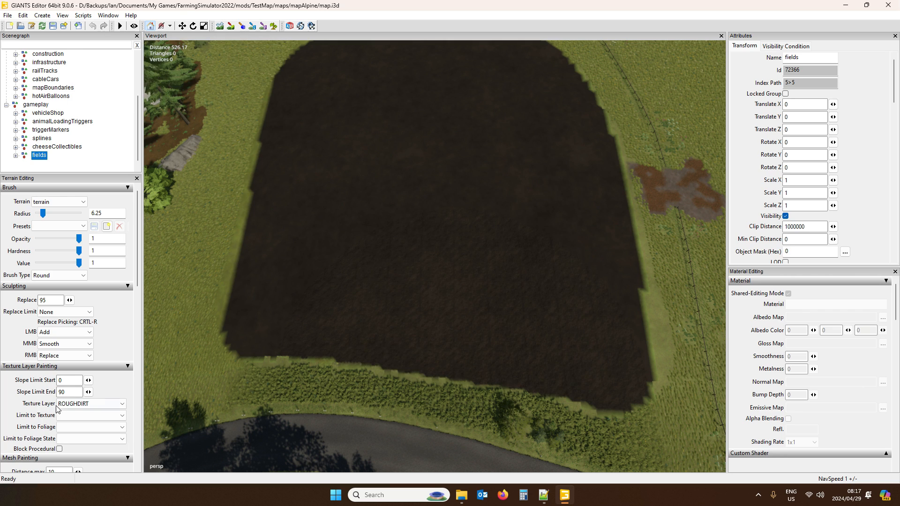
Collapse the texture layer painting and mesh painting settings, keeping grass as the foliage layer.
left_click(125, 366)
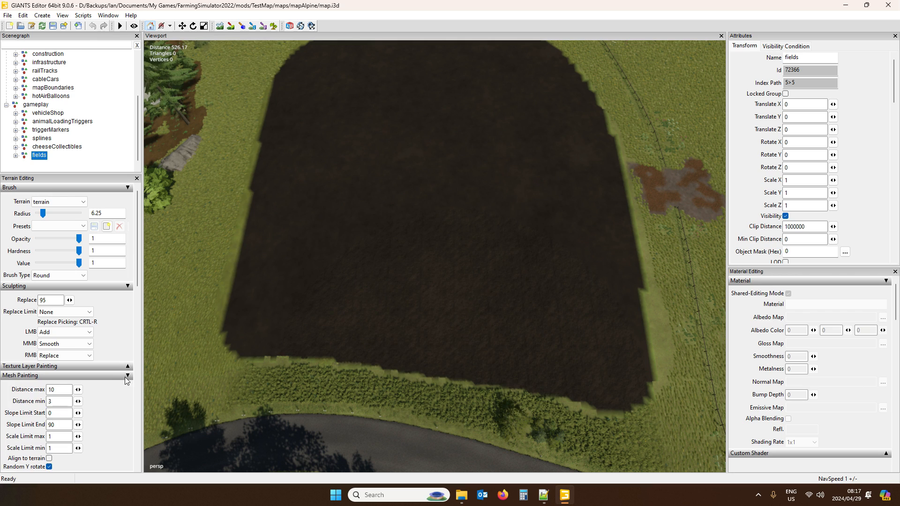
left_click(127, 377)
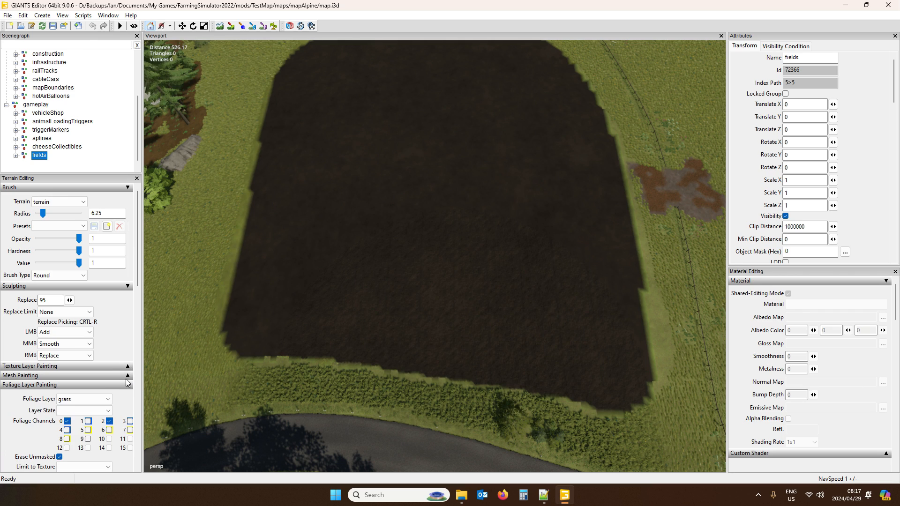
left_click(65, 400)
left_click(72, 407)
Activate info layer painting for the farmlands layer and sample Farmland 43 from the land around the field.
mouse_move(138, 125)
left_mouse_down()
mouse_move(138, 85)
mouse_move(136, 131)
left_mouse_up()
right_click_drag(344, 249, 377, 252)
right_click_drag(524, 211, 580, 83)
right_click_drag(539, 261, 407, 334)
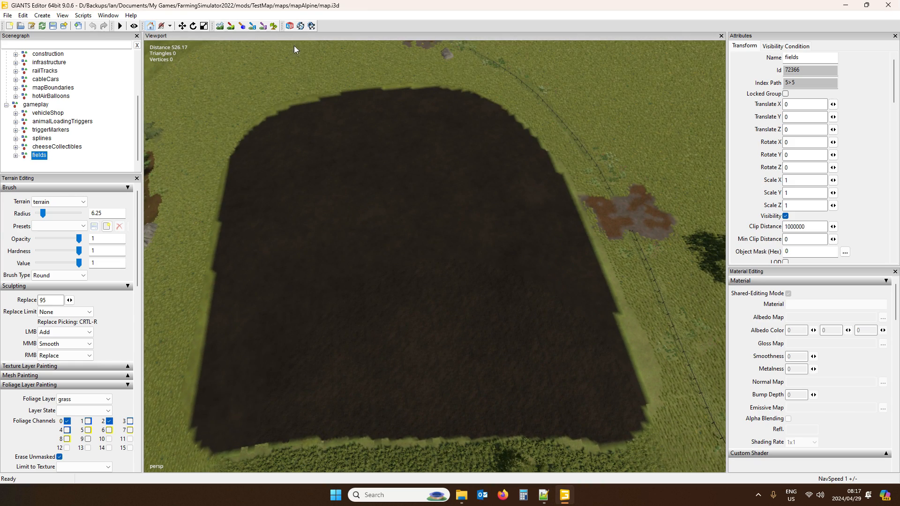
right_click_drag(441, 252, 374, 187)
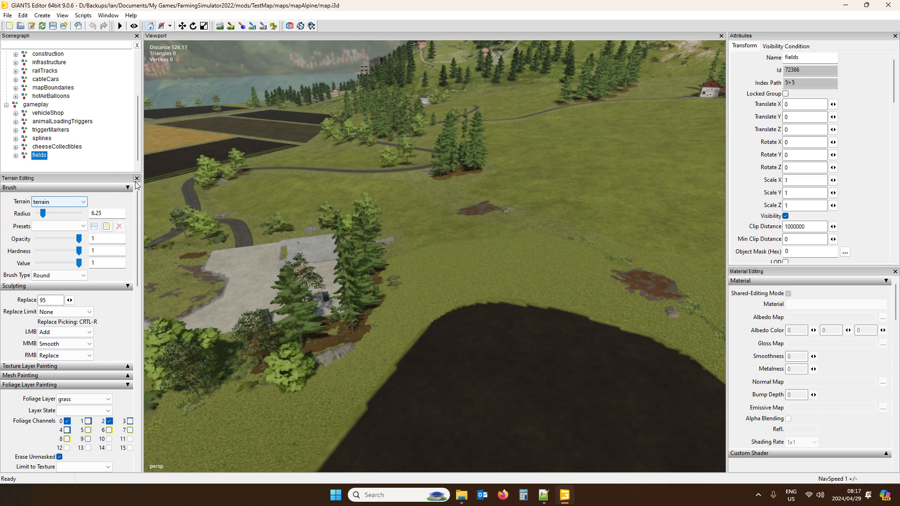
left_click_drag(137, 213, 144, 310)
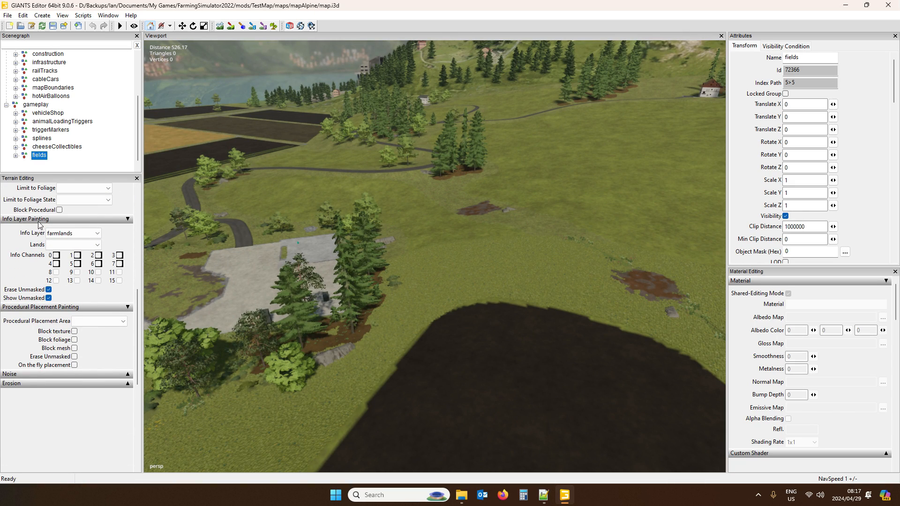
left_click(253, 27)
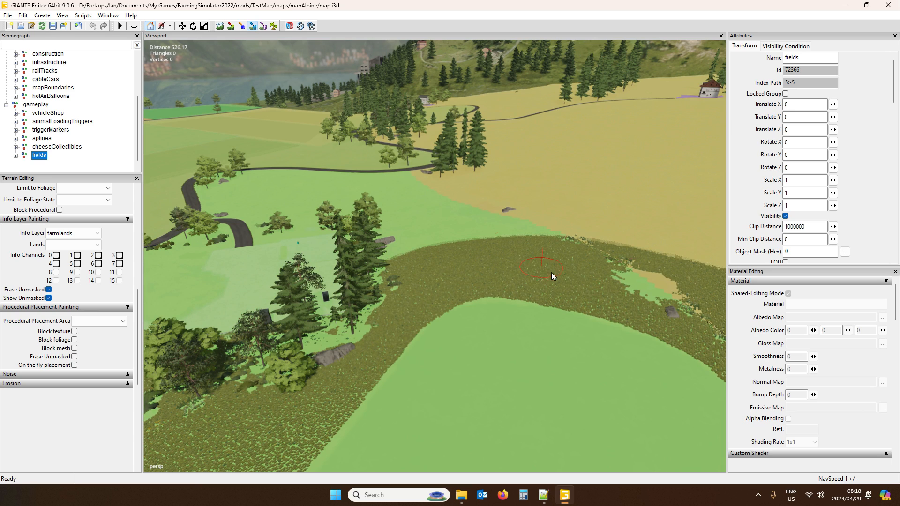
left_click(415, 218, "alt")
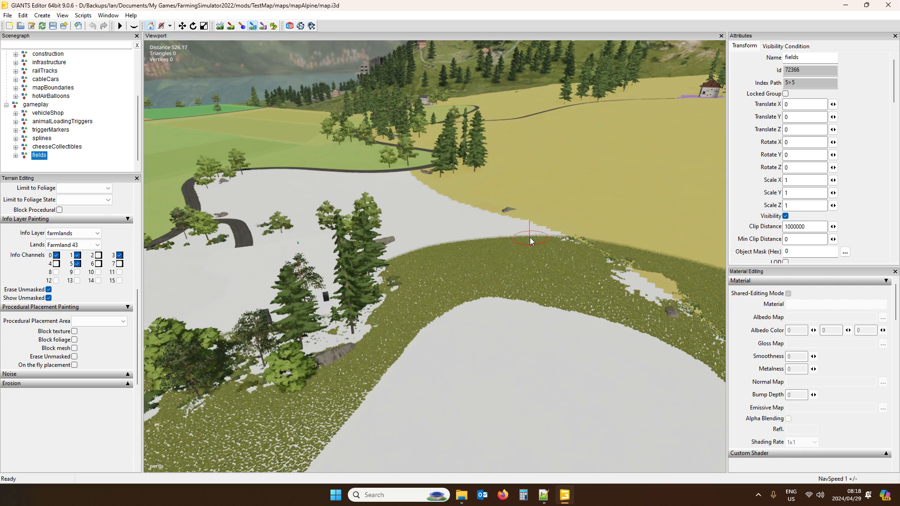
Paint Farmland 43 over the land beyond the field, sample Farmland 33 and repaint that area with it.
mouse_move(441, 195)
left_mouse_down()
mouse_move(595, 211)
mouse_move(573, 217)
mouse_move(621, 242)
mouse_move(626, 177)
mouse_move(581, 162)
mouse_move(458, 214)
mouse_move(523, 165)
mouse_move(509, 145)
left_mouse_up()
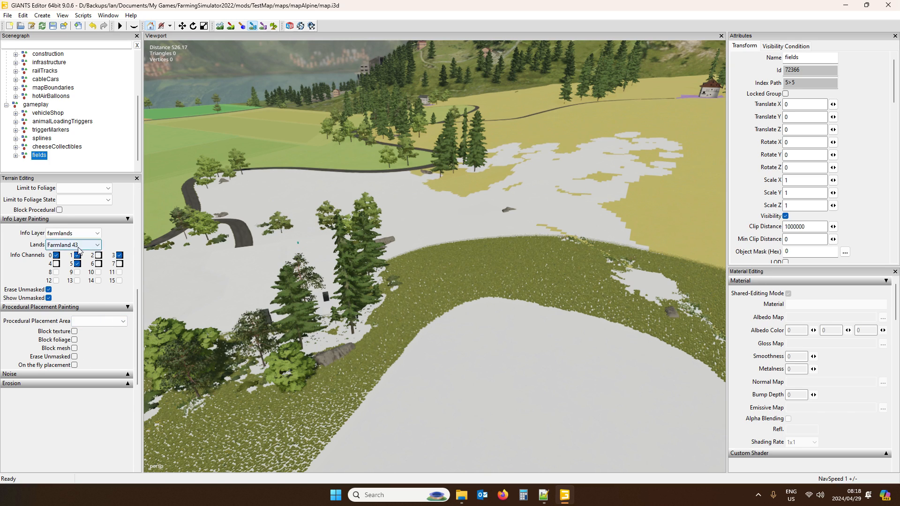
middle_click(689, 215)
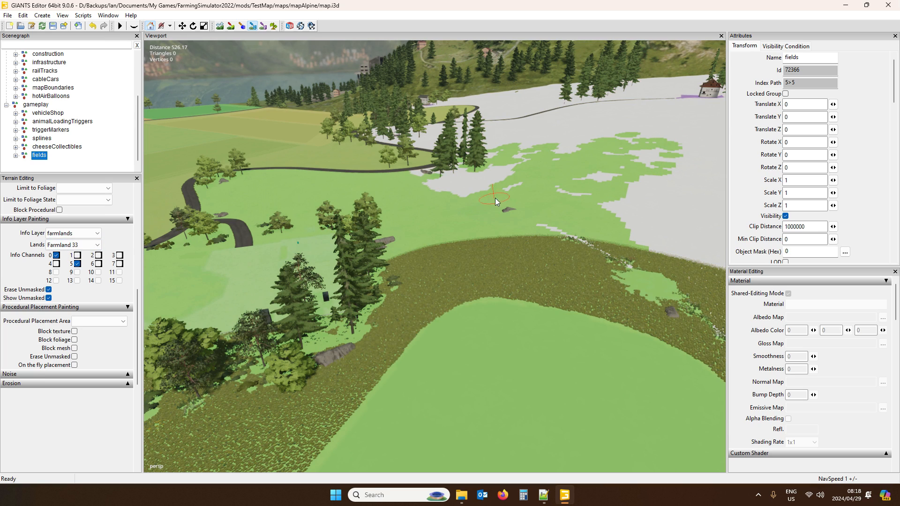
mouse_move(479, 180)
left_mouse_down()
mouse_move(570, 220)
mouse_move(458, 161)
mouse_move(577, 190)
left_mouse_up()
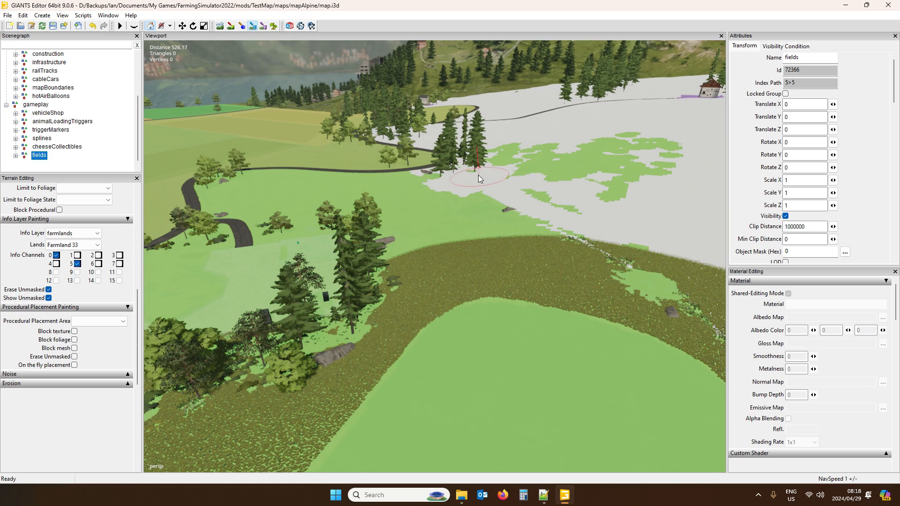
mouse_move(499, 147)
left_mouse_down()
mouse_move(553, 136)
mouse_move(544, 164)
mouse_move(632, 120)
mouse_move(667, 161)
mouse_move(634, 150)
mouse_move(636, 219)
mouse_move(544, 192)
mouse_move(648, 254)
left_mouse_up()
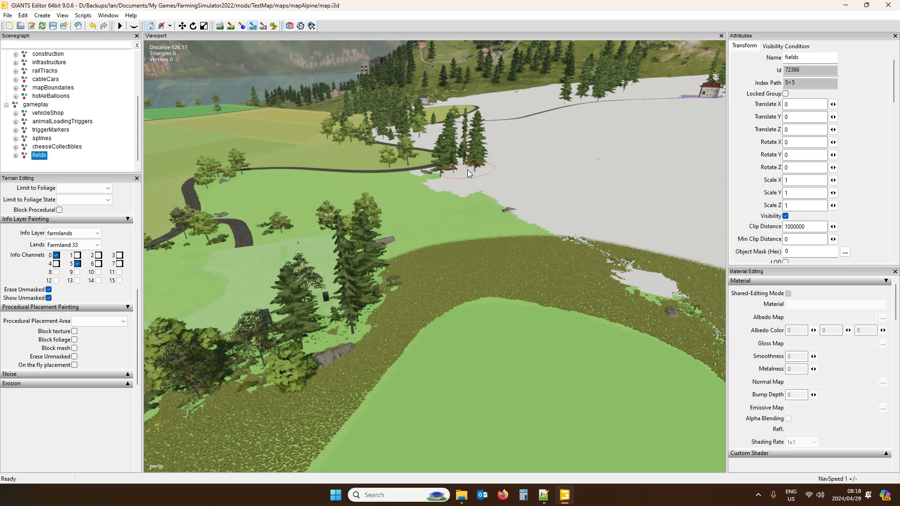
left_click_drag(445, 174, 665, 264)
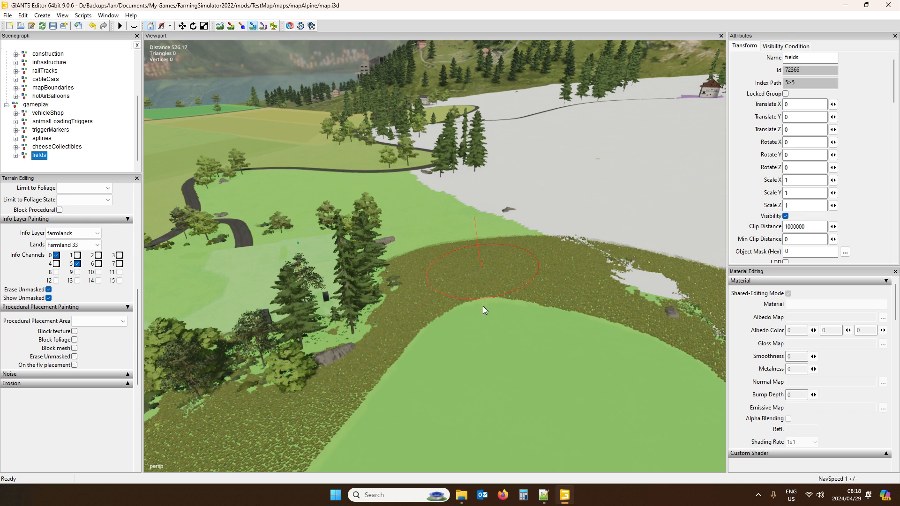
Sample Farmland 43 from the field, paint it along the field's outer edge and leave info layer painting.
middle_click(513, 372)
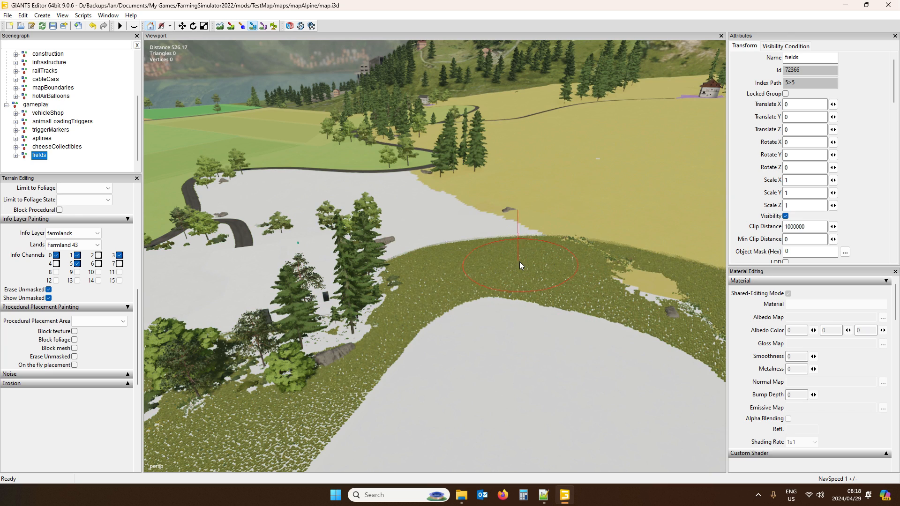
mouse_move(587, 297)
left_mouse_down()
mouse_move(619, 321)
mouse_move(584, 285)
mouse_move(636, 323)
mouse_move(556, 266)
left_mouse_up()
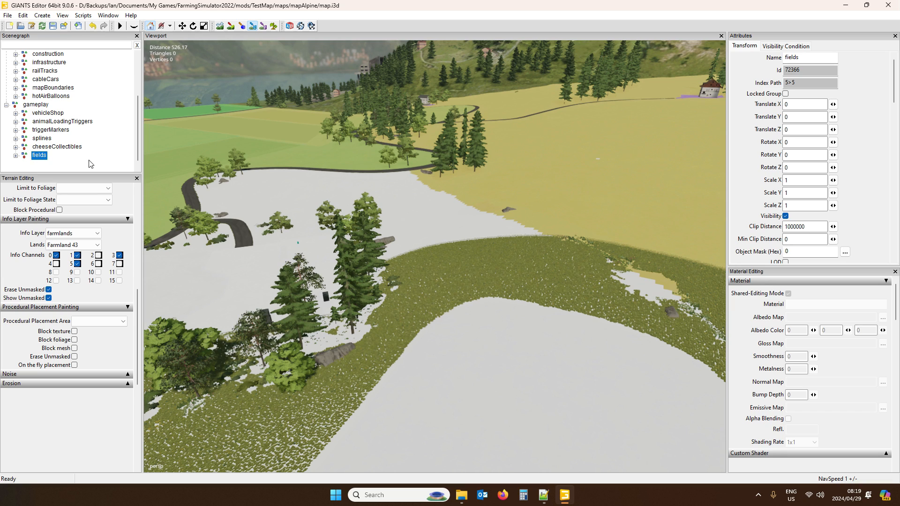
left_click(255, 27)
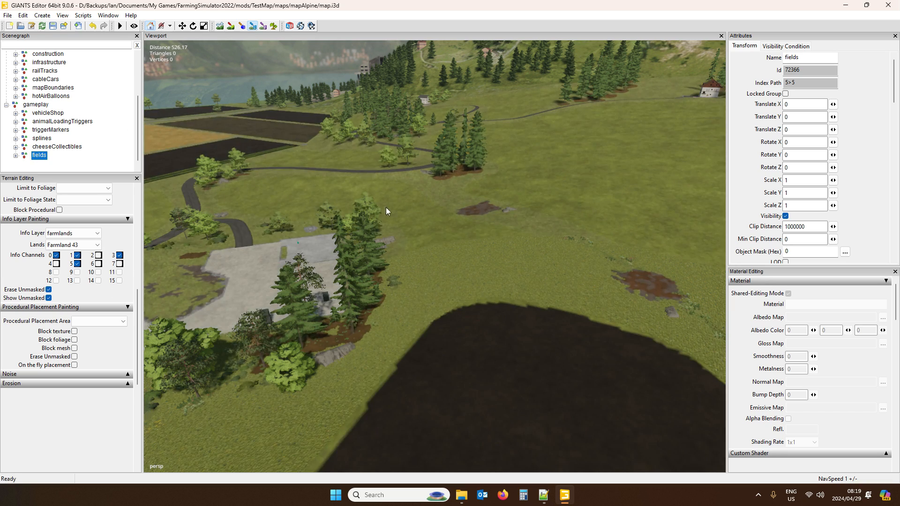
Expand the fields group, select field01 and expand its child groups.
mouse_move(386, 207)
left_mouse_down("alt")
mouse_move(471, 277)
mouse_move(460, 323)
mouse_move(469, 310)
left_mouse_up("alt")
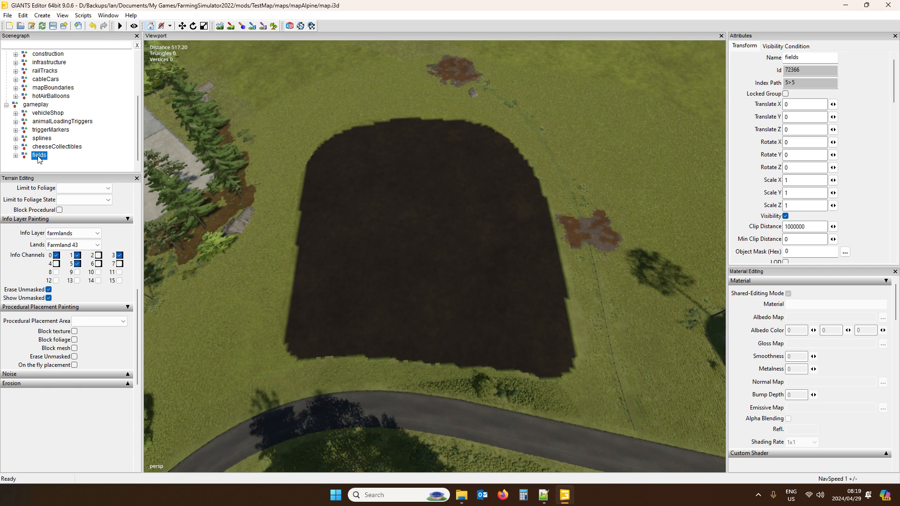
left_click(15, 155)
scroll(69, 140, "down", 2)
left_click(50, 105)
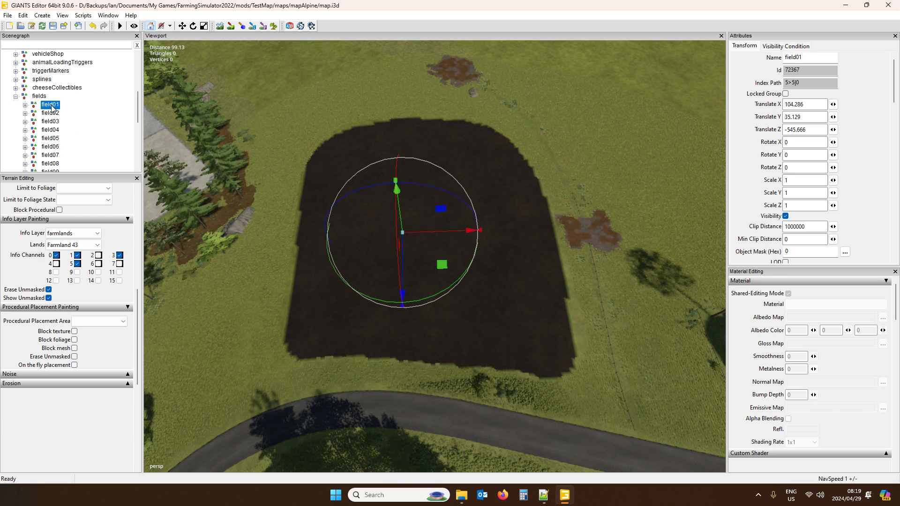
left_click(26, 106)
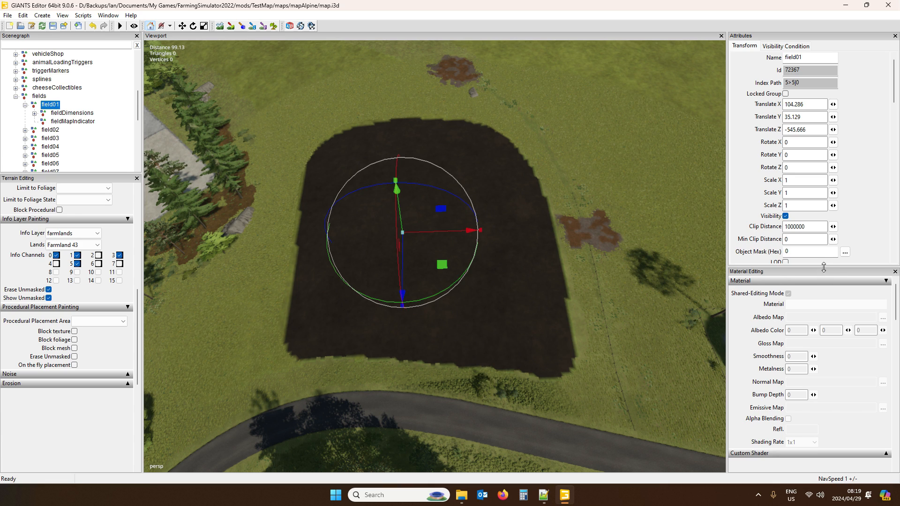
Show the User Attributes window and enlarge it enough to list all of field01's attributes.
left_click_drag(824, 267, 823, 371)
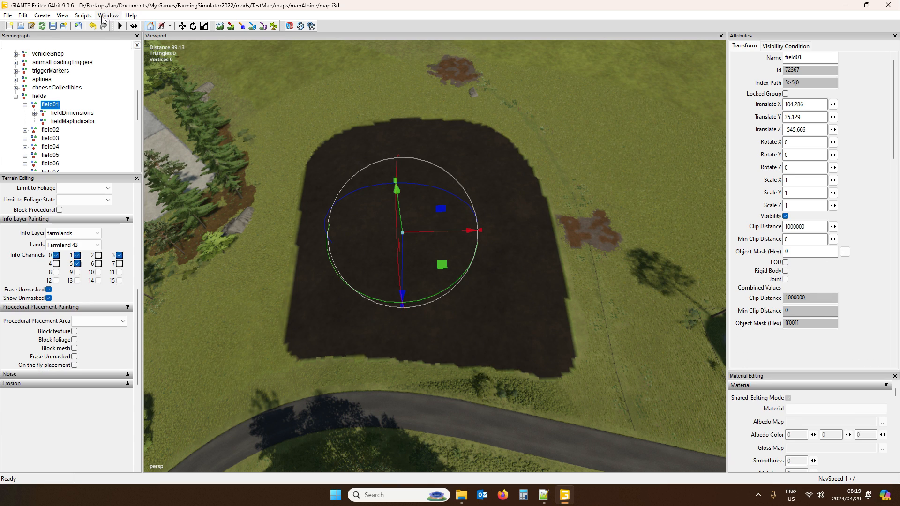
left_click(107, 15)
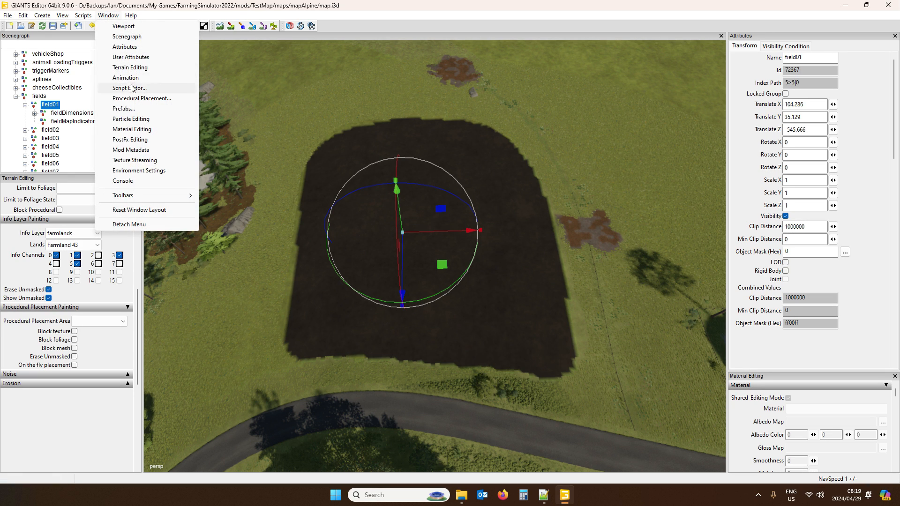
left_click(131, 57)
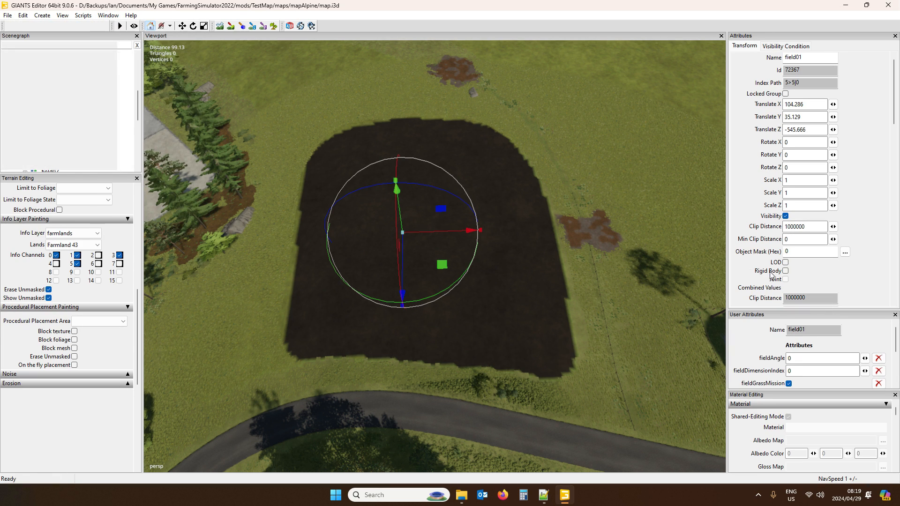
left_click_drag(835, 311, 835, 219)
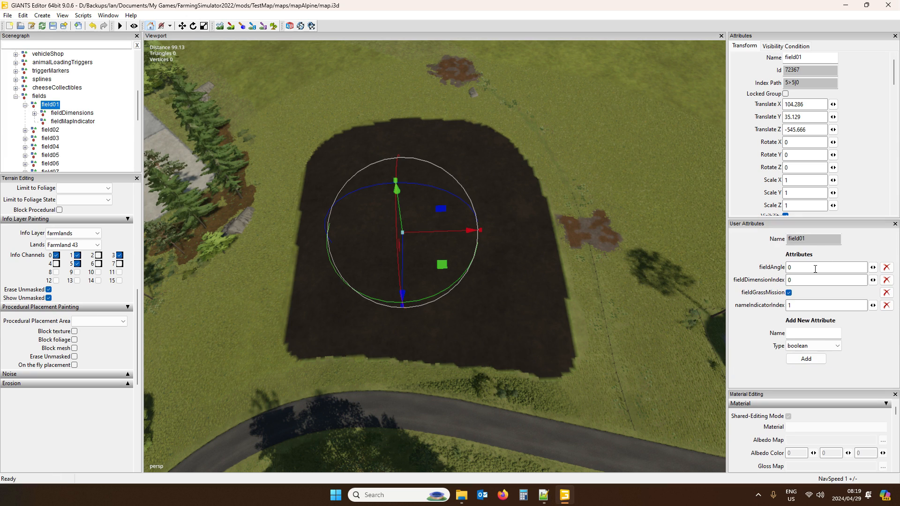
Examine the user attributes of field01 and its fieldDimensions, fieldMapIndicator and corner groups, then collapse field01.
left_click(63, 113)
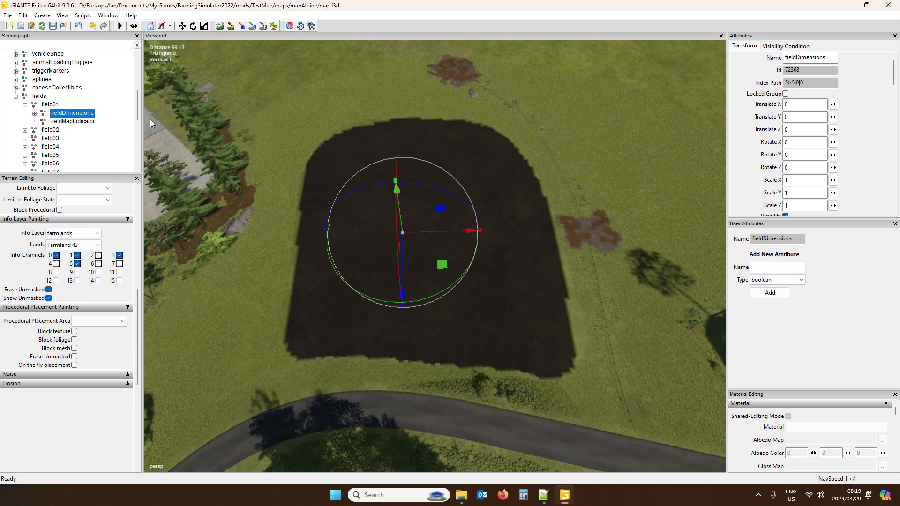
left_click(79, 122)
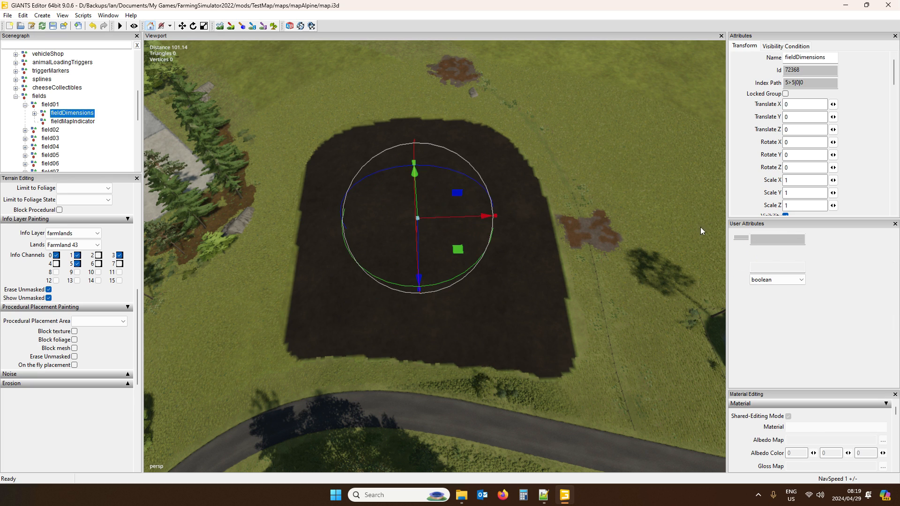
left_click(34, 113)
left_click(75, 121)
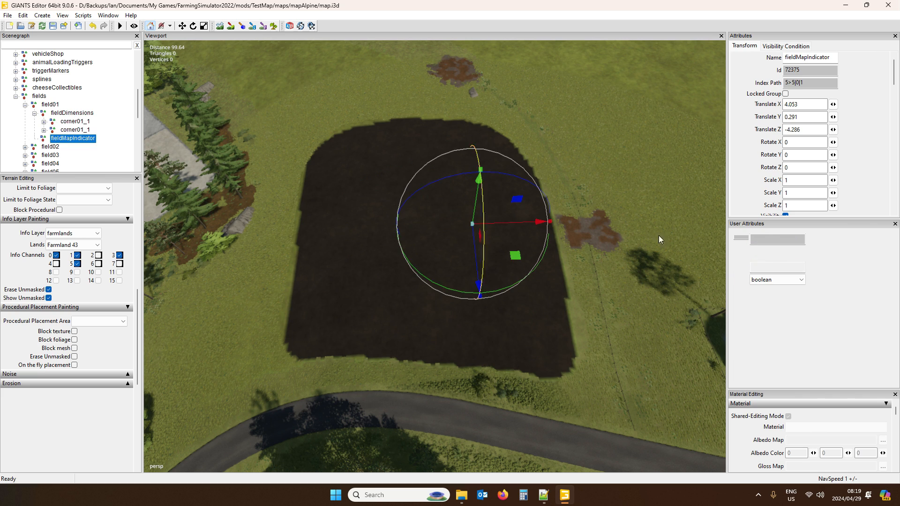
left_click(44, 121)
left_click(83, 132)
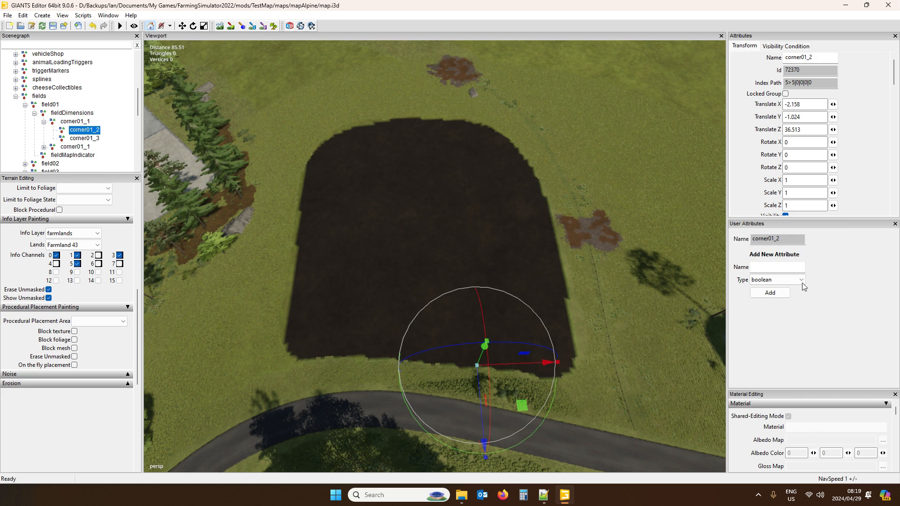
left_click(59, 113)
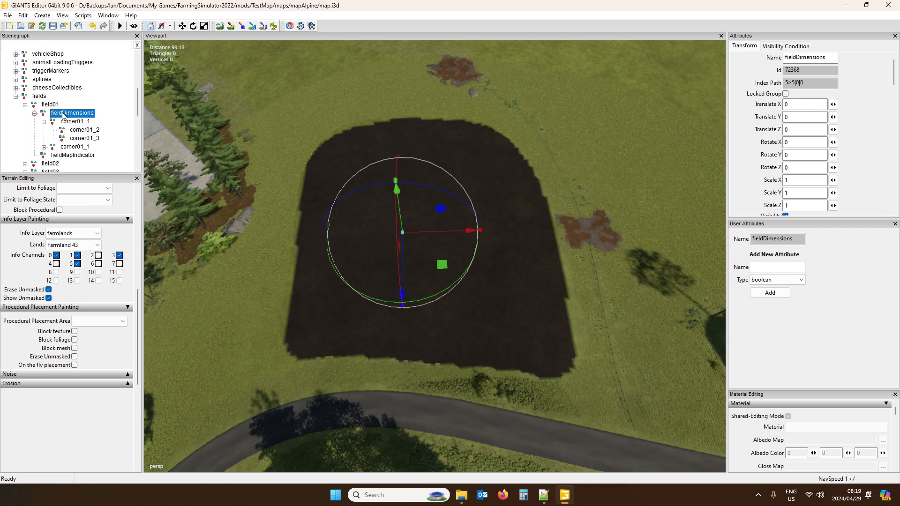
left_click(53, 105)
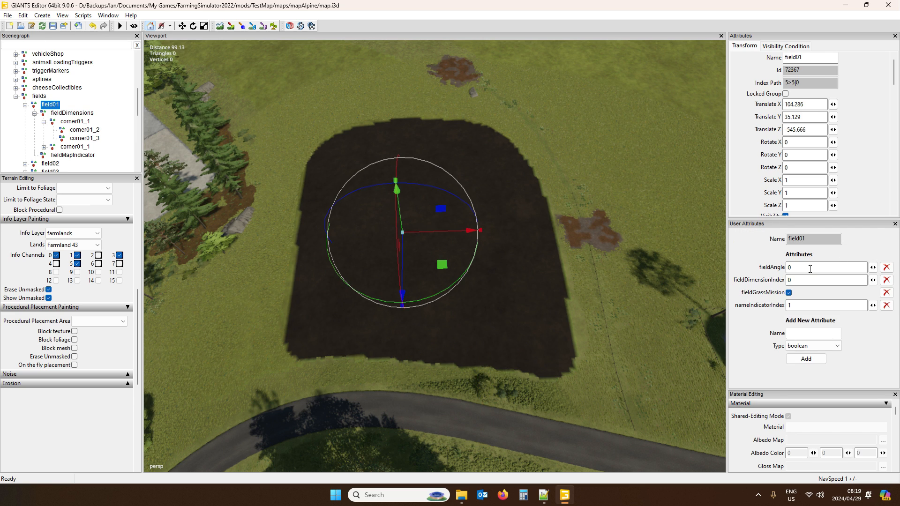
left_click(25, 104)
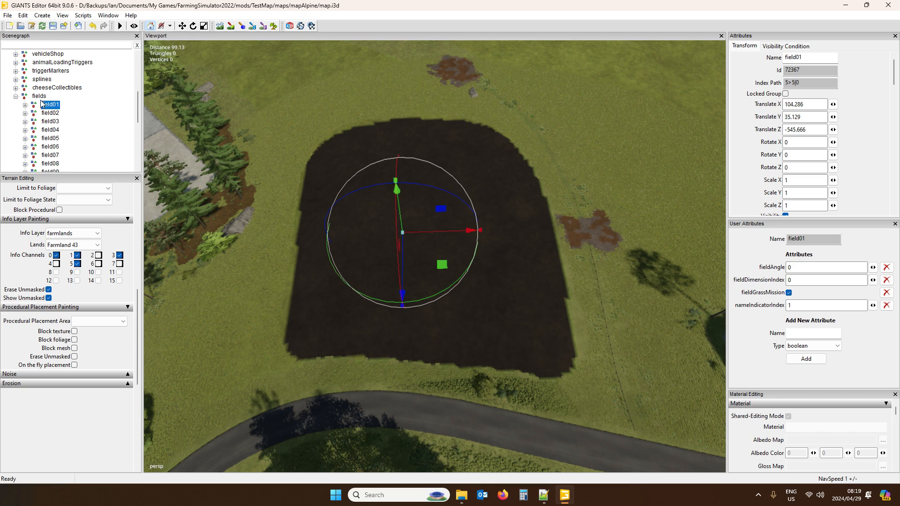
Compare the user attributes of the fields group, field01 and field02.
left_click(40, 96)
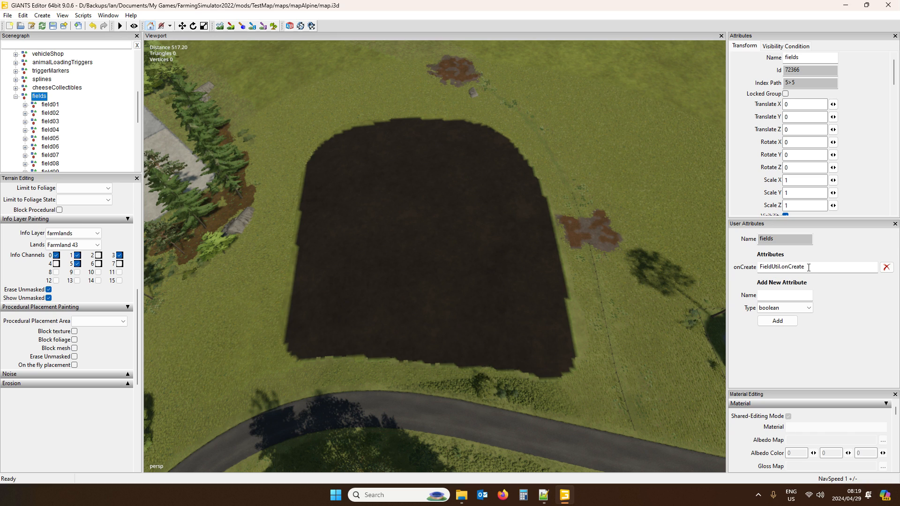
left_click(50, 105)
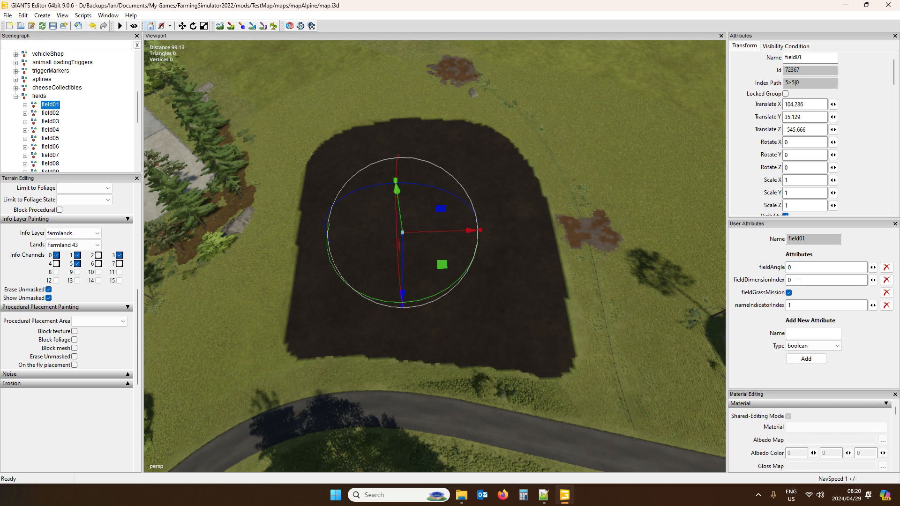
left_click(54, 117)
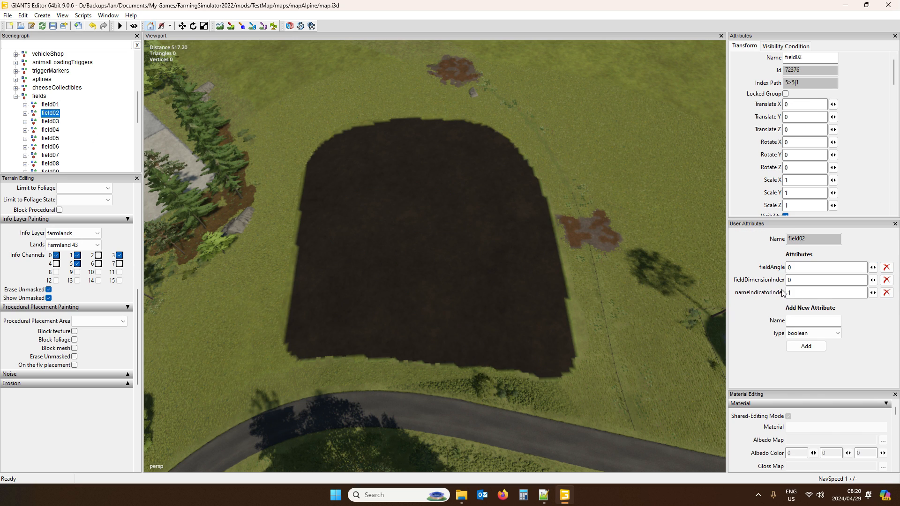
Turn off the fieldGrassMission attribute on field01.
left_click(49, 106)
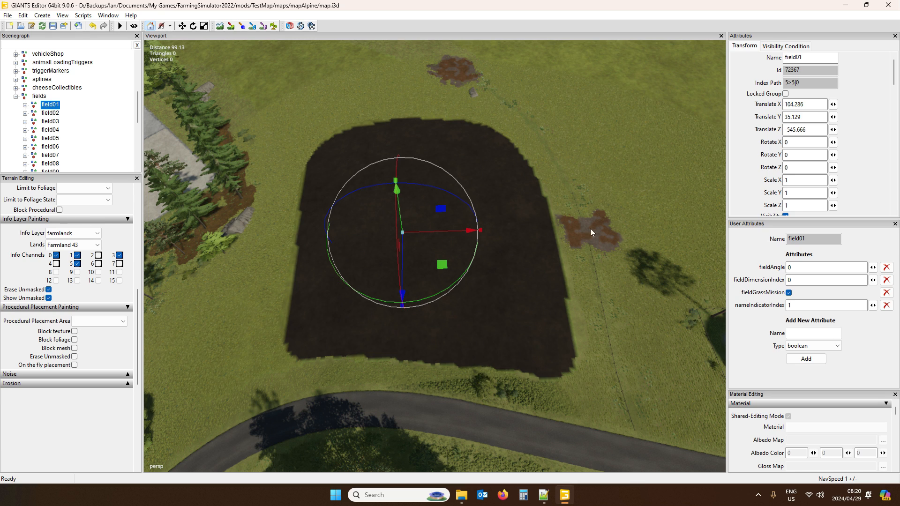
middle_click_drag(589, 229, 662, 299)
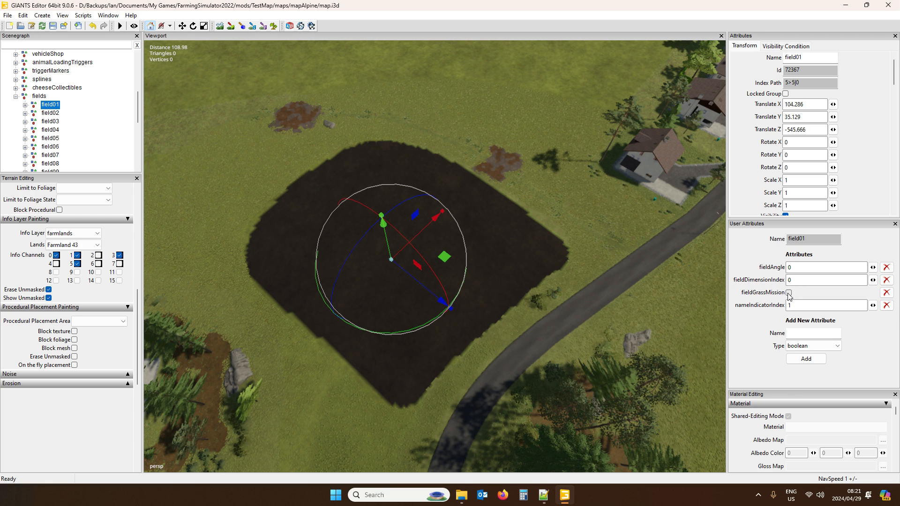
scroll(562, 261, "down", 5)
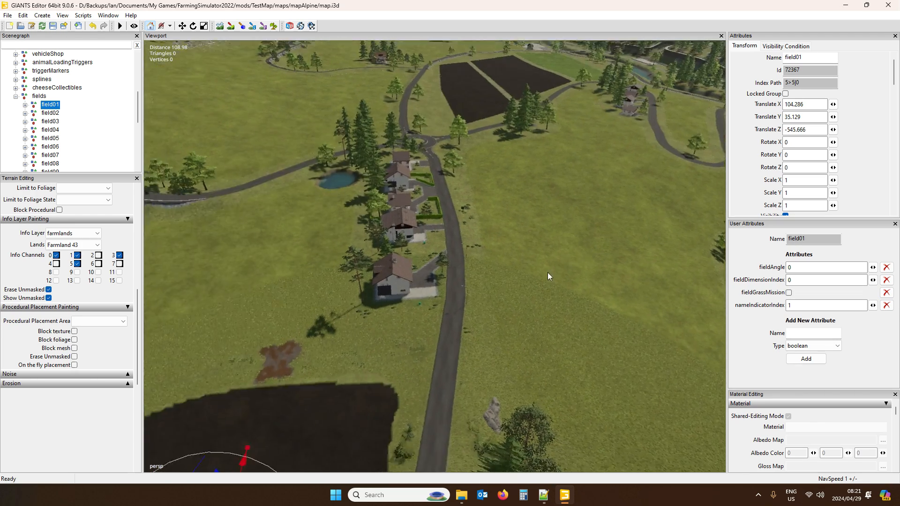
scroll(548, 272, "up", 4)
Check the user attributes of field03, field04 and field05.
left_click(43, 120)
left_click(49, 130)
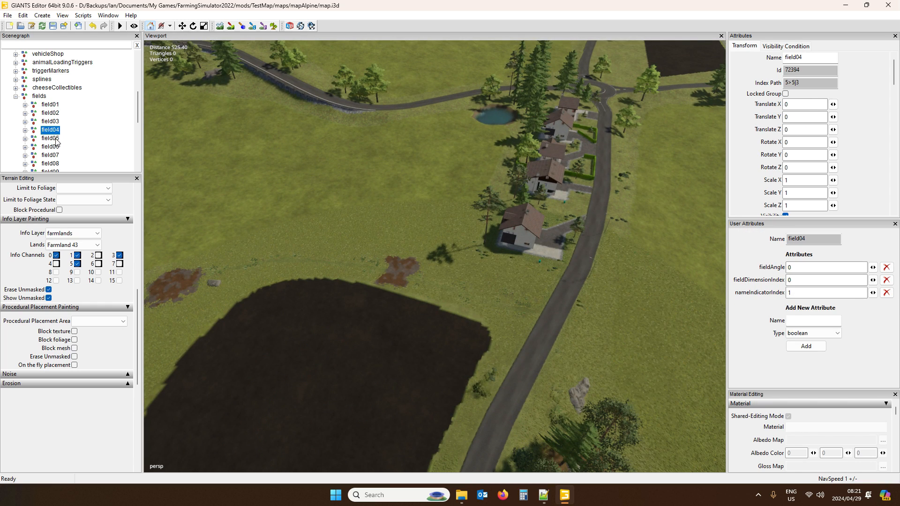
left_click(50, 138)
right_click_drag(643, 336, 410, 347)
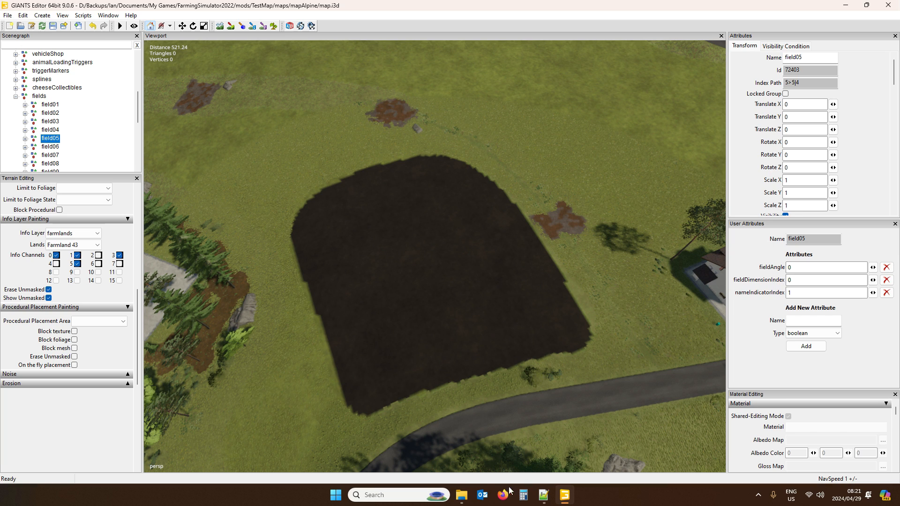
Switch to the mapAlpine folder in File Explorer and open map.i3d in Notepad++.
left_click(462, 500)
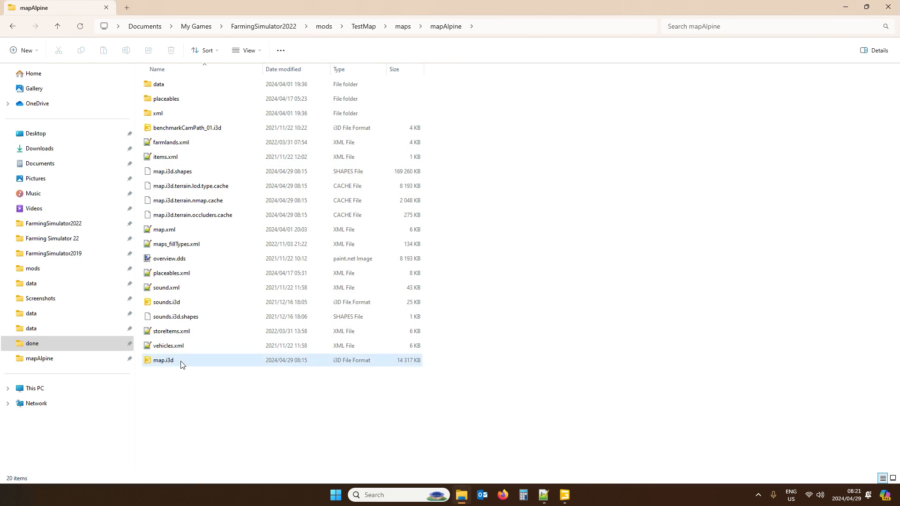
right_click(183, 374)
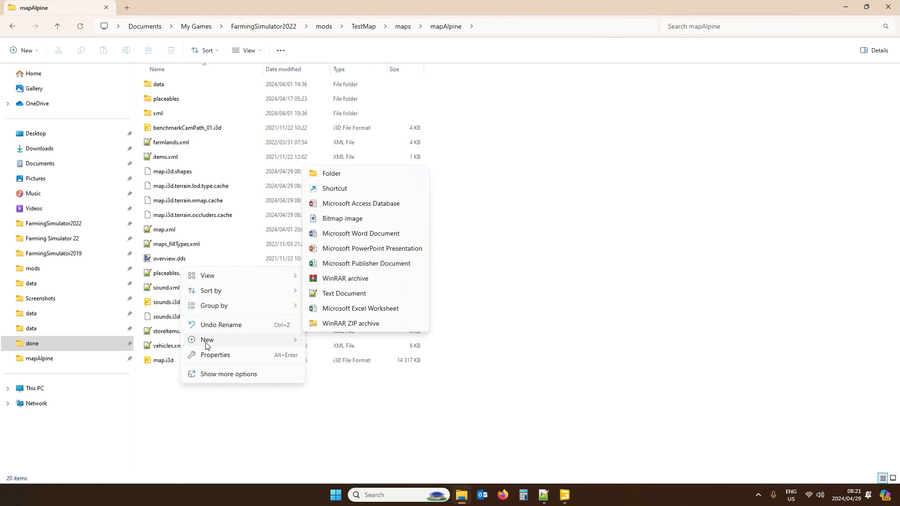
left_click(162, 363)
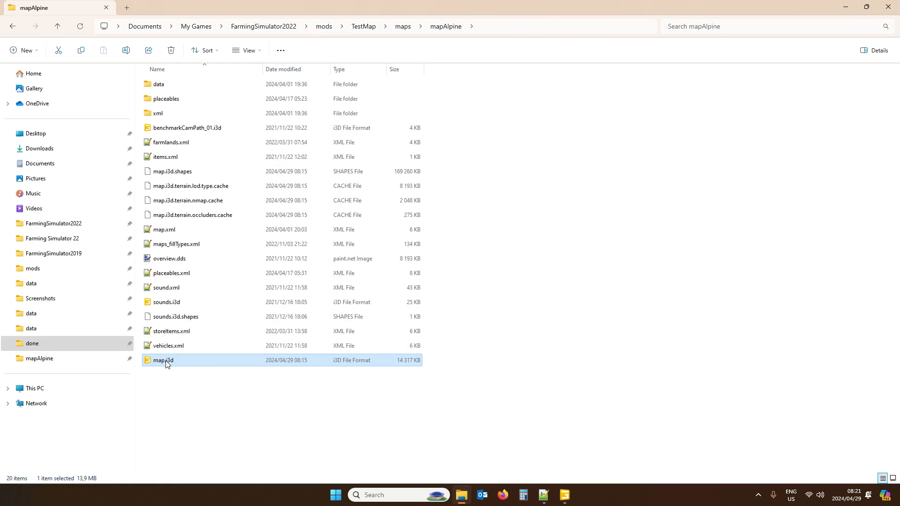
right_click(165, 363)
left_click(228, 320)
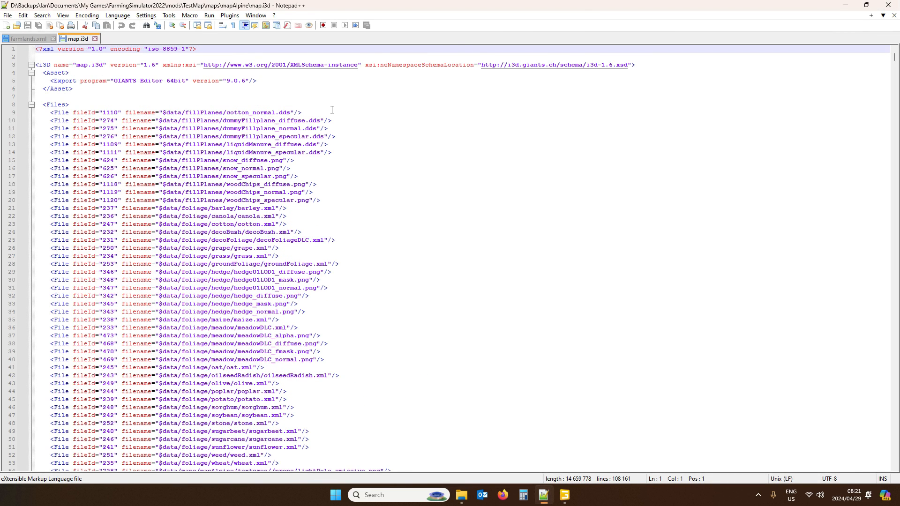
Search map.i3d for fieldangle and examine the UserAttribute entry for node 72367.
key("ctrl+f")
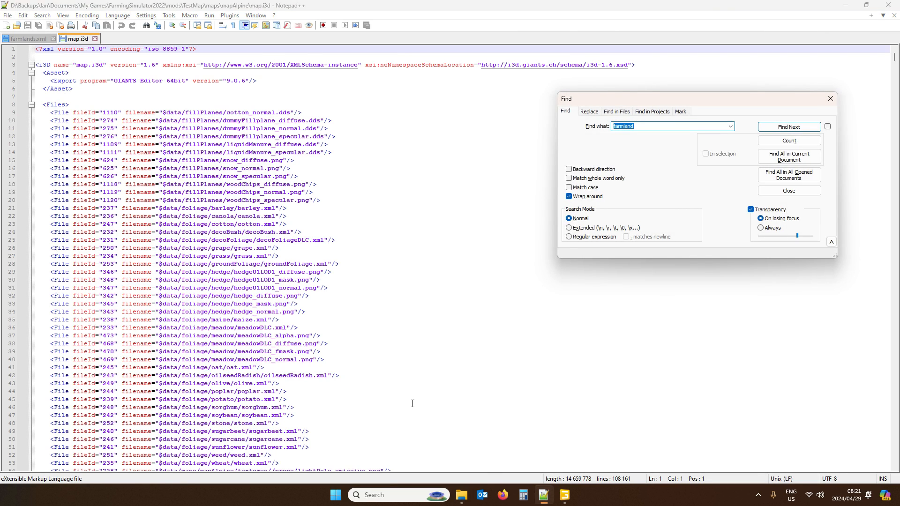
left_click(566, 496)
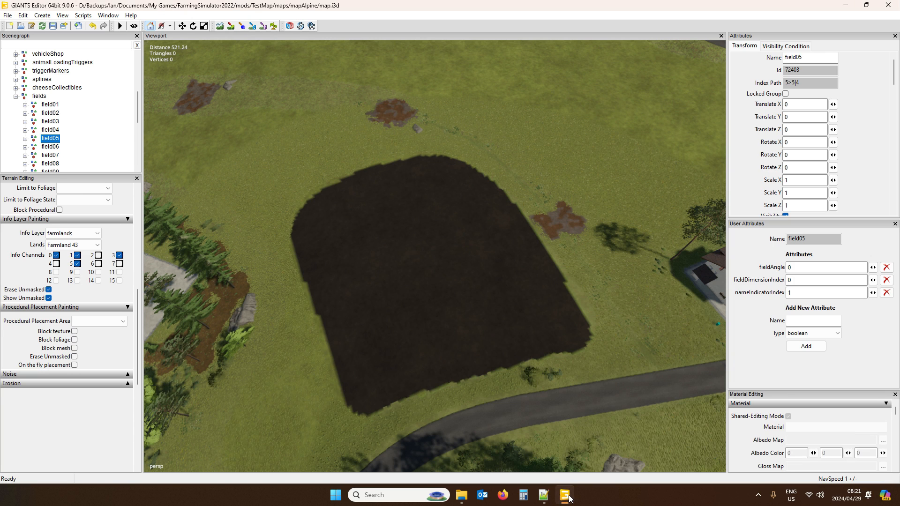
left_click(544, 495)
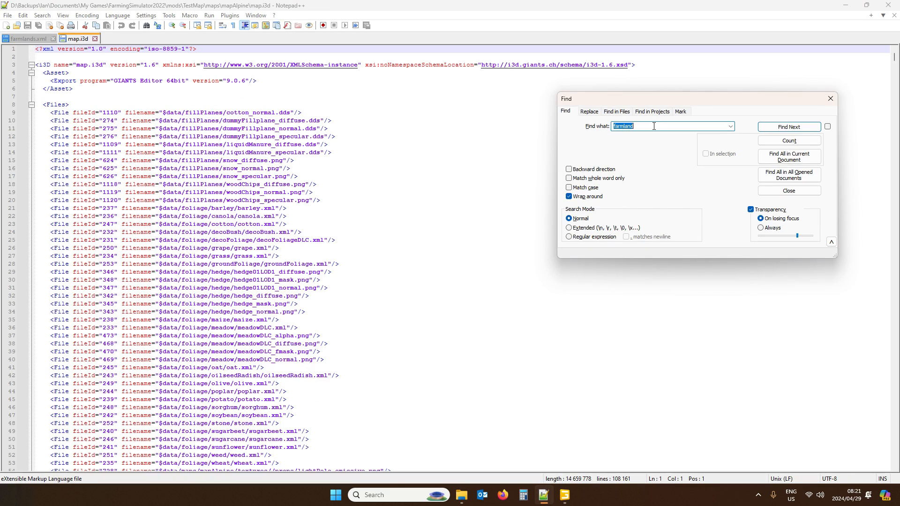
type("fieldangle")
key("Return")
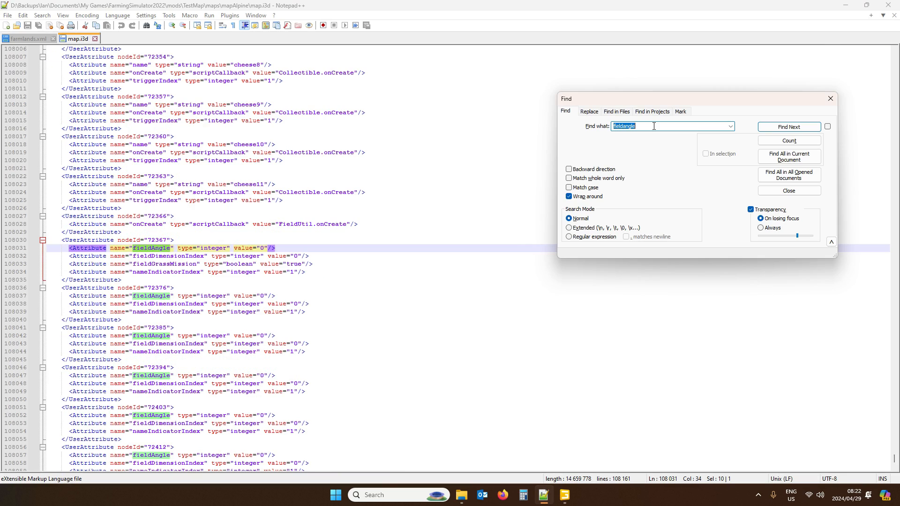
left_click(87, 241)
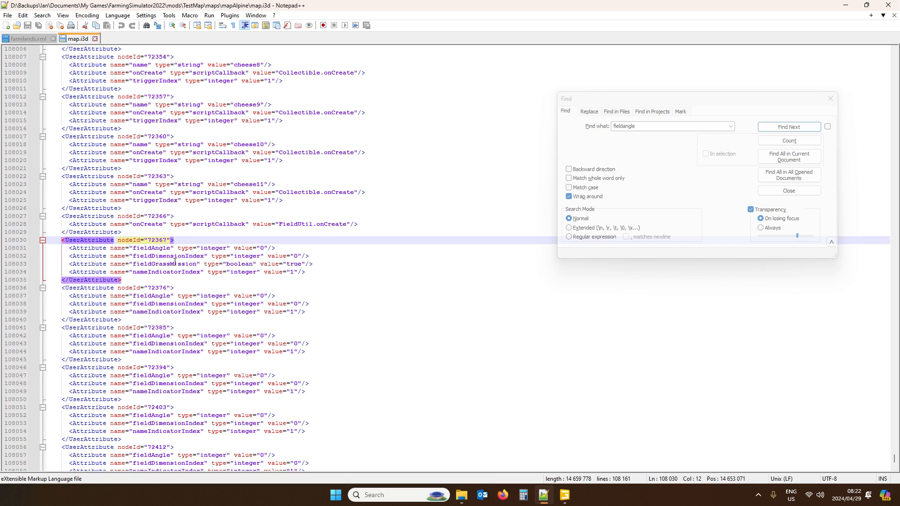
Switch to GIANTS Editor and compare the node IDs and user attributes of field01 and field02, ending with field02 selected.
left_click(565, 495)
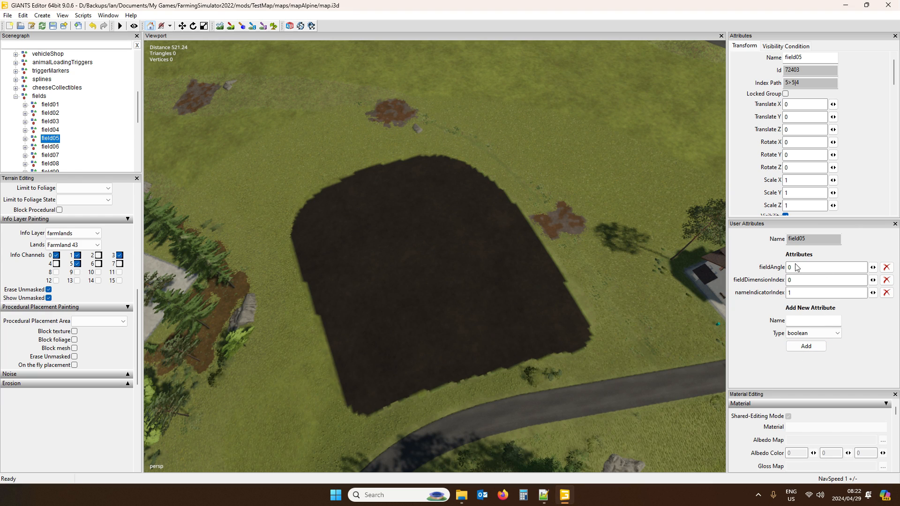
left_click(50, 131)
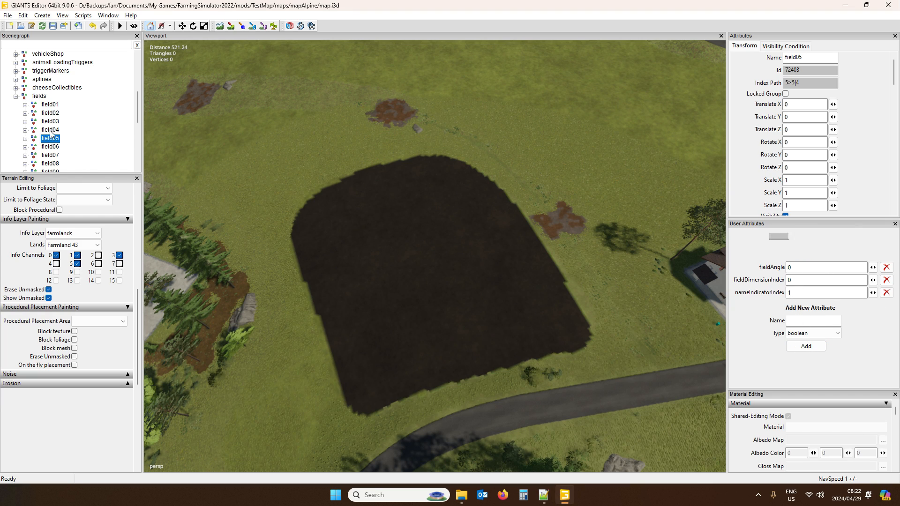
left_click(54, 123)
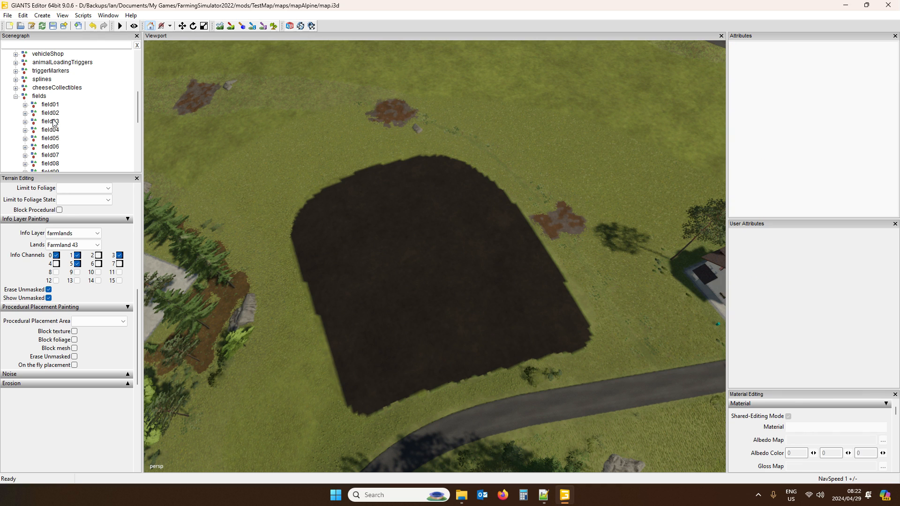
left_click(54, 114)
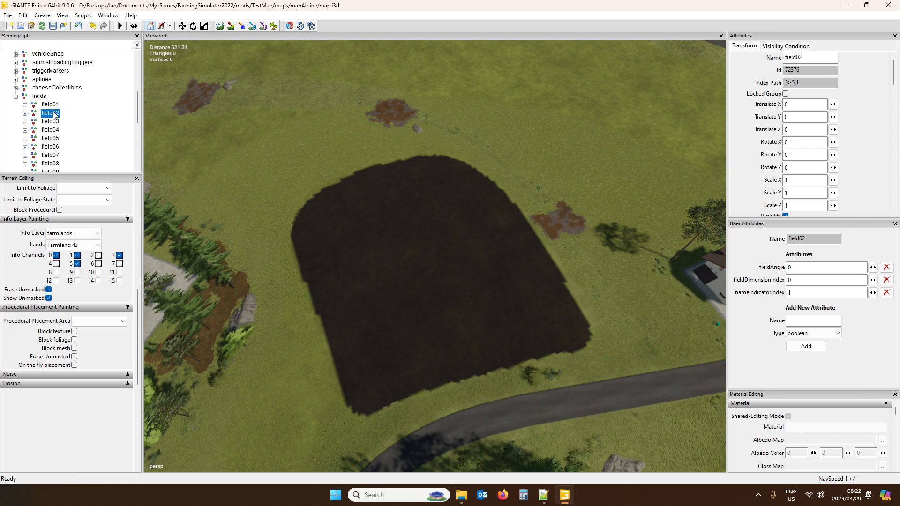
left_click(55, 107)
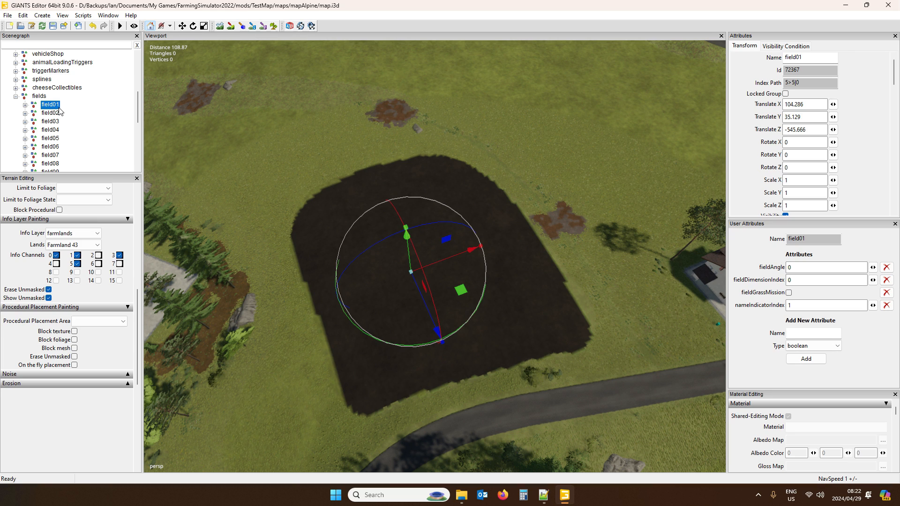
left_click(49, 117)
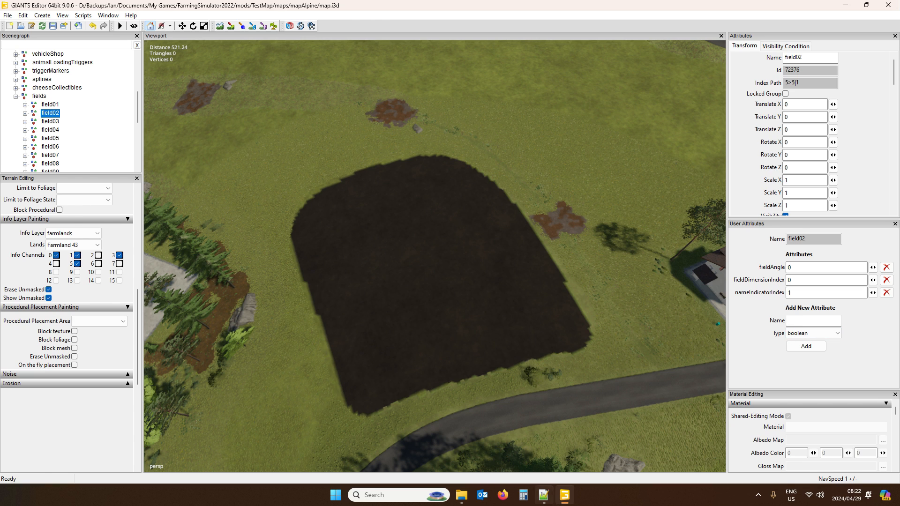
Switch to Notepad++ and copy the attribute name fieldGrassMission from the entry for node 72367 in map.i3d.
left_click(543, 494)
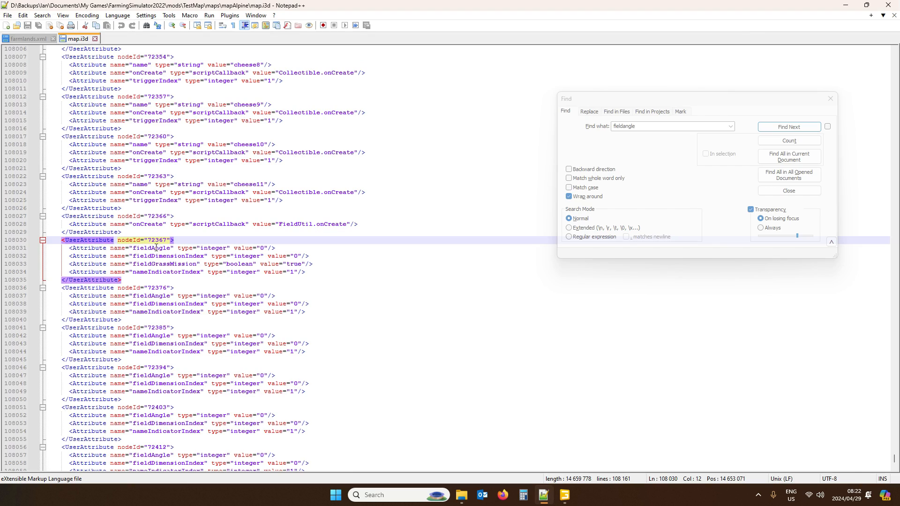
left_click_drag(134, 264, 197, 264)
key("ctrl+c")
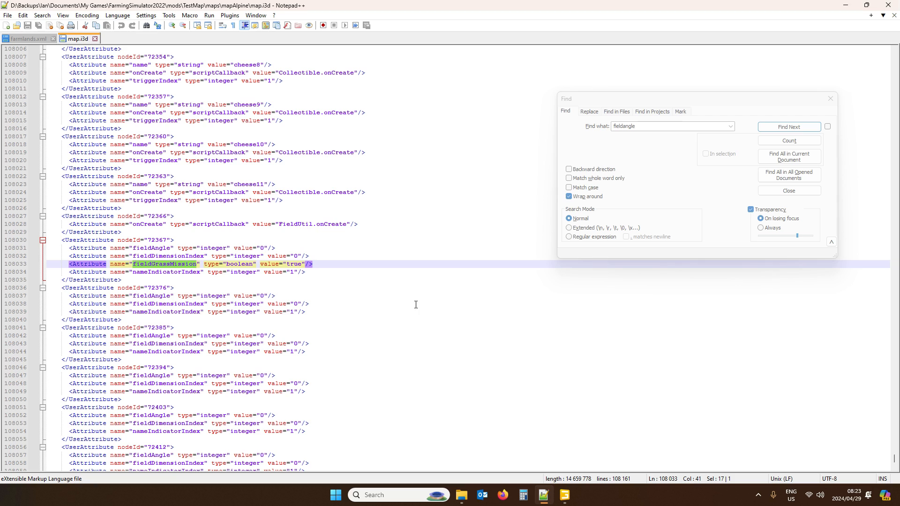
In GIANTS Editor, add a boolean user attribute named fieldGrassMission to field02, checking attribute types against map.i3d, and turn it on.
left_click(564, 495)
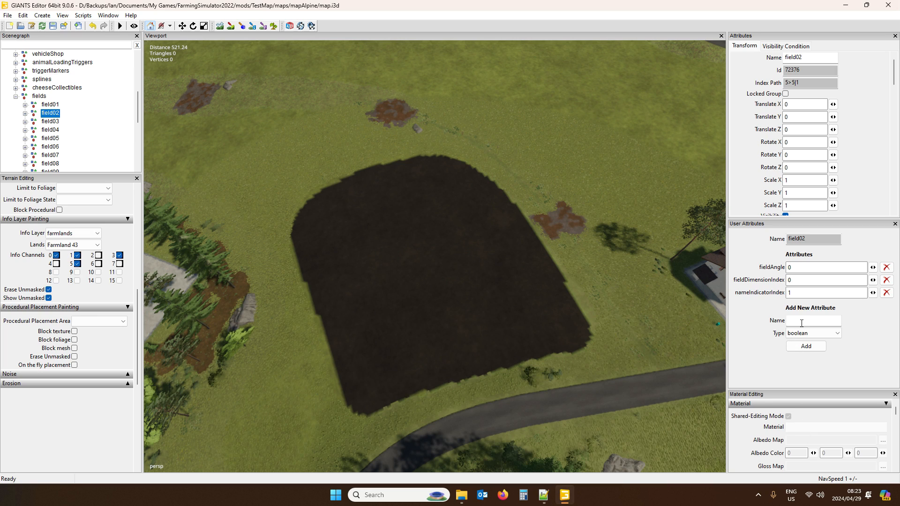
left_click(801, 323)
key("ctrl+v")
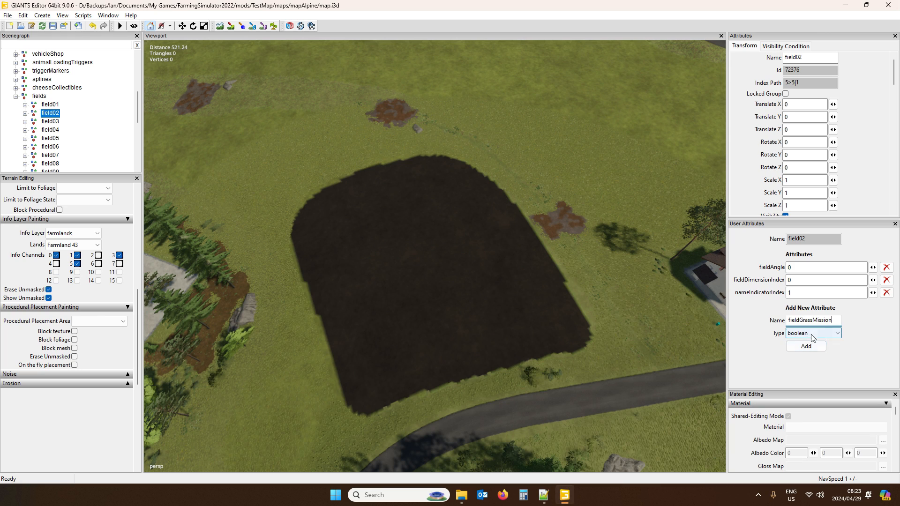
left_click(813, 334)
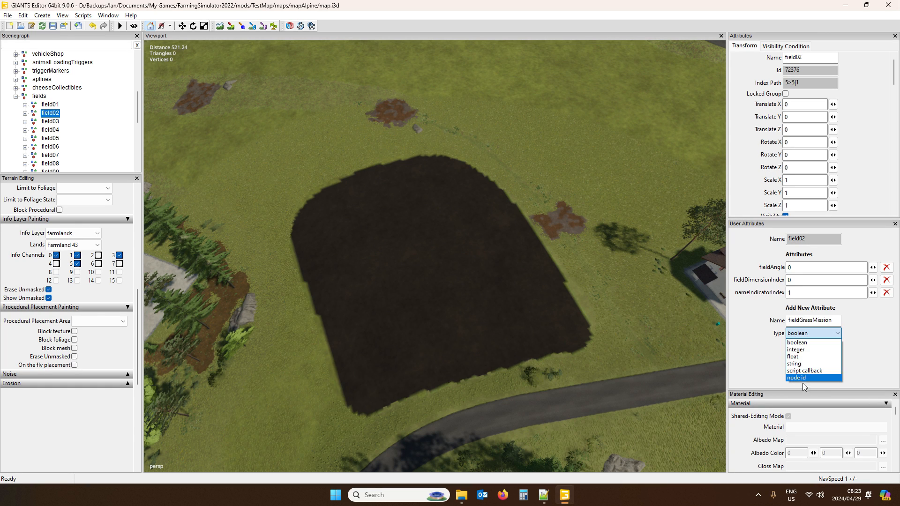
left_click(544, 500)
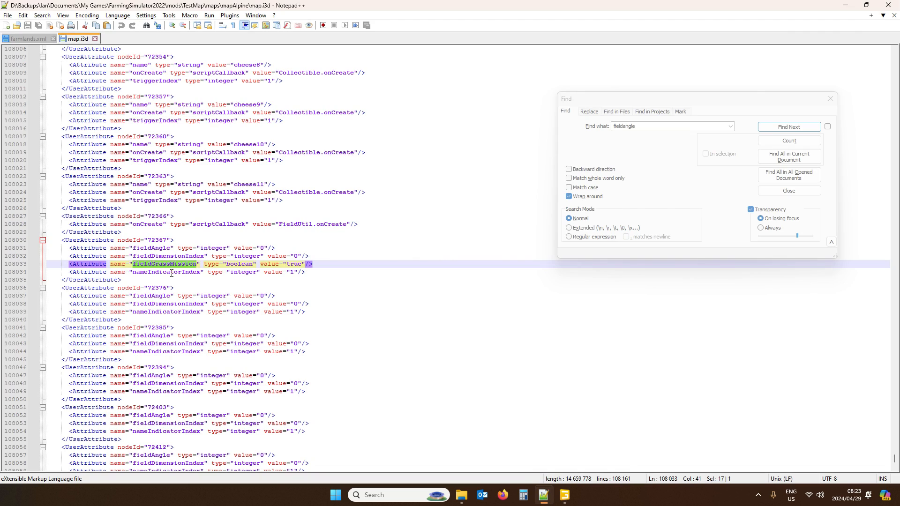
left_click(248, 272)
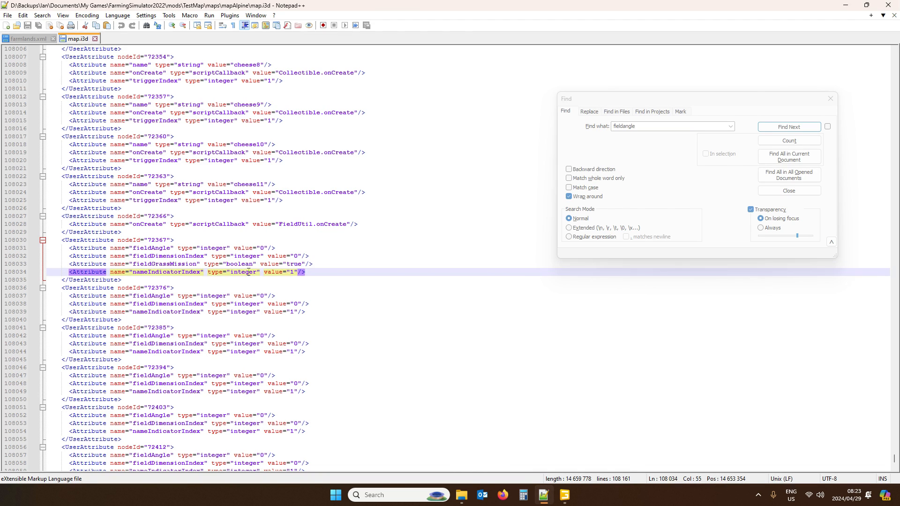
left_click(565, 497)
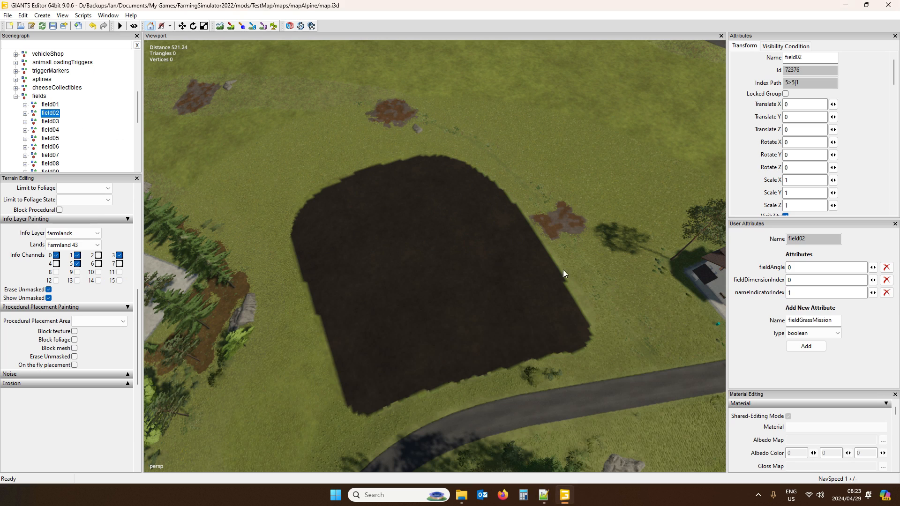
left_click(812, 335)
left_click(812, 335)
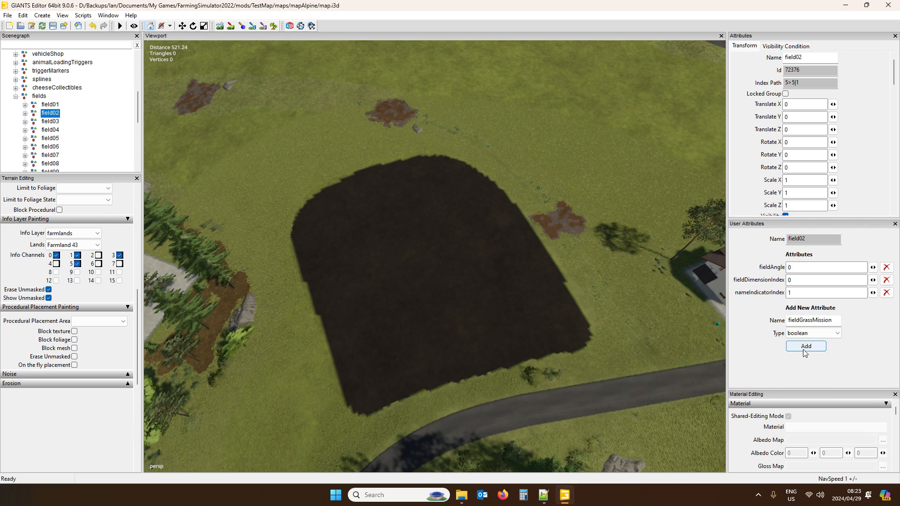
left_click(805, 347)
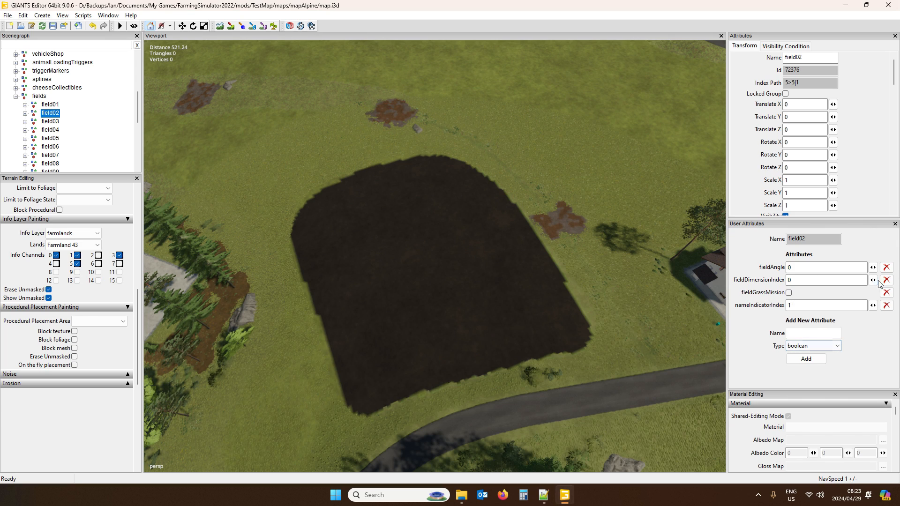
left_click(789, 293)
Check the user attributes of field03 and the parent fields group.
left_click(51, 122)
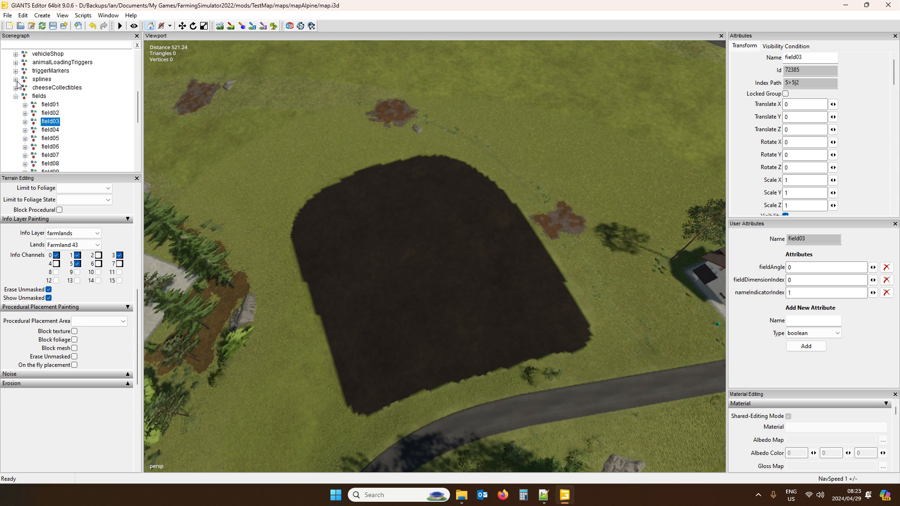
left_click(47, 96)
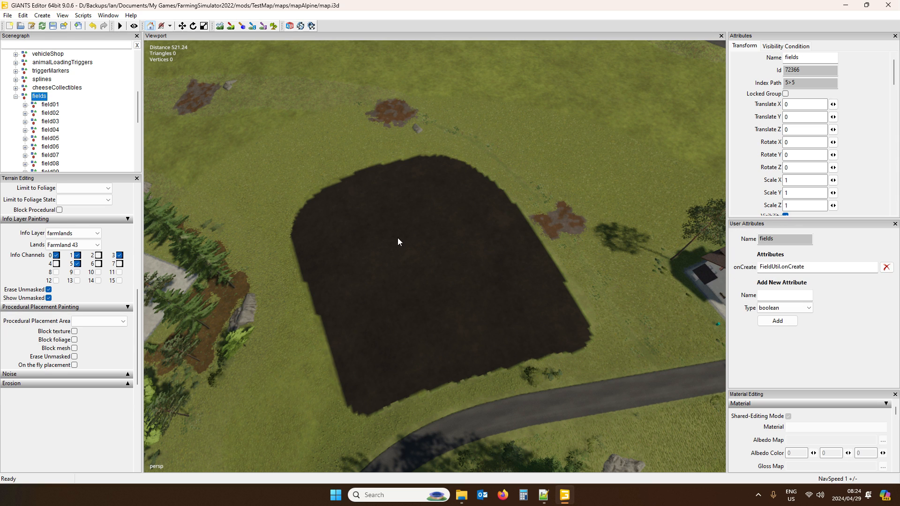